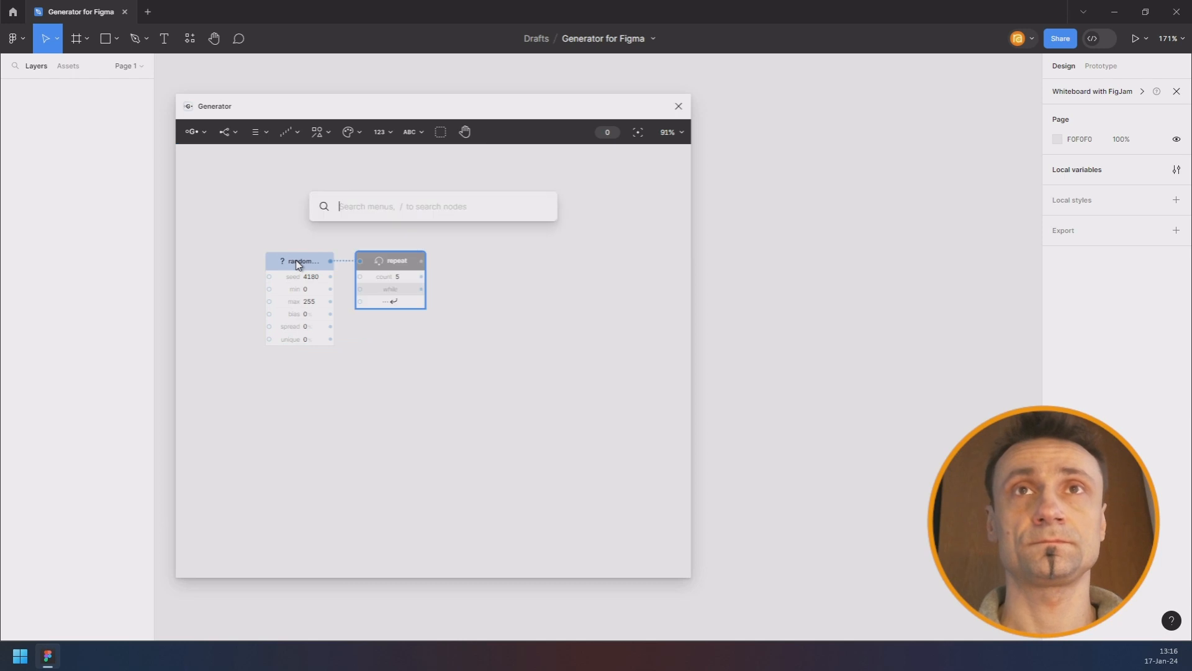
- Add a list node after the repeat node and raise the repeat count to 20
text(list)
key(Return)
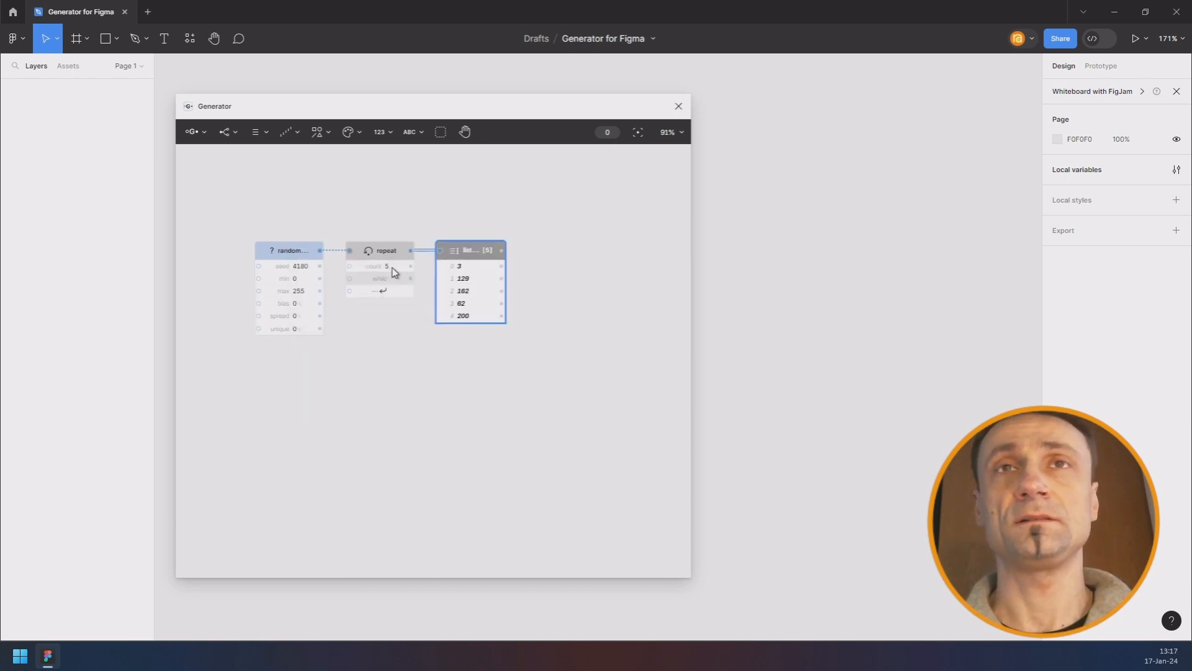
scroll(398, 269, up, 15)
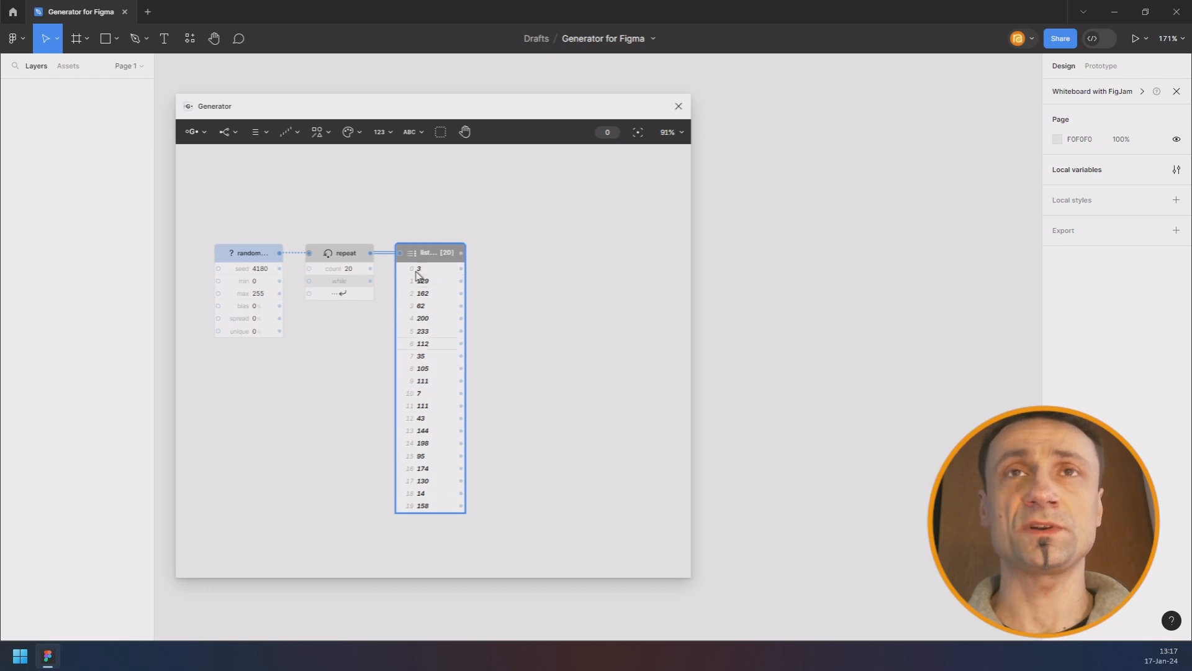
- Add a sort node after the random number list, followed by a second list node for the sorted values
click(256, 132)
click(266, 332)
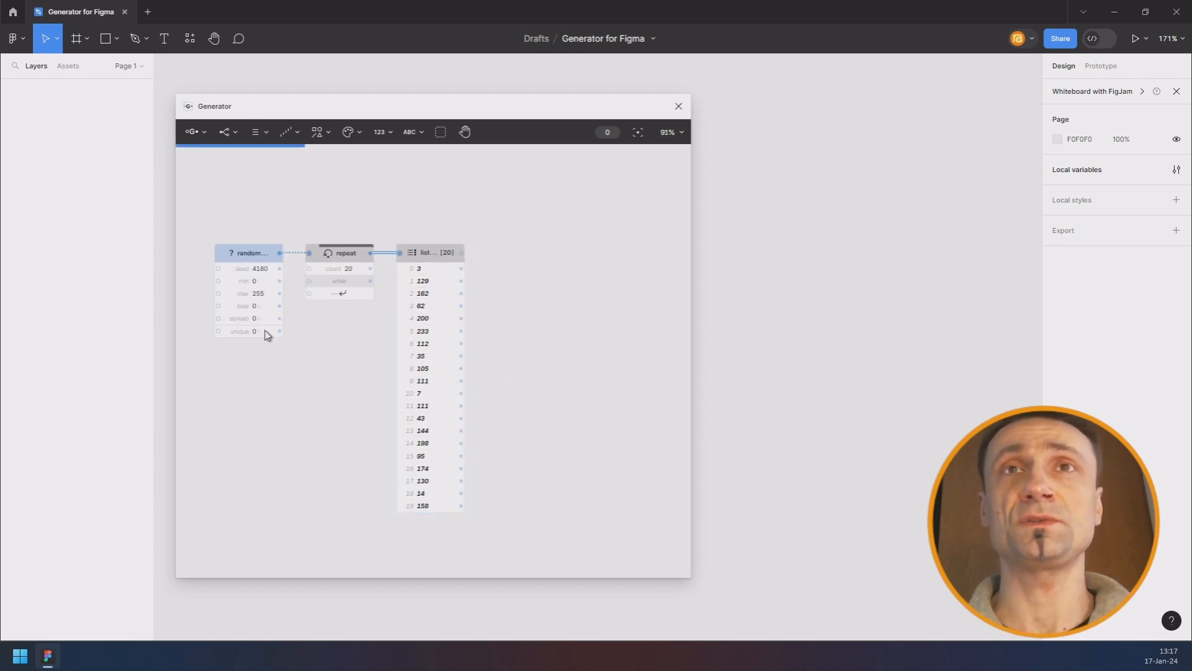
key(ctrl+slash)
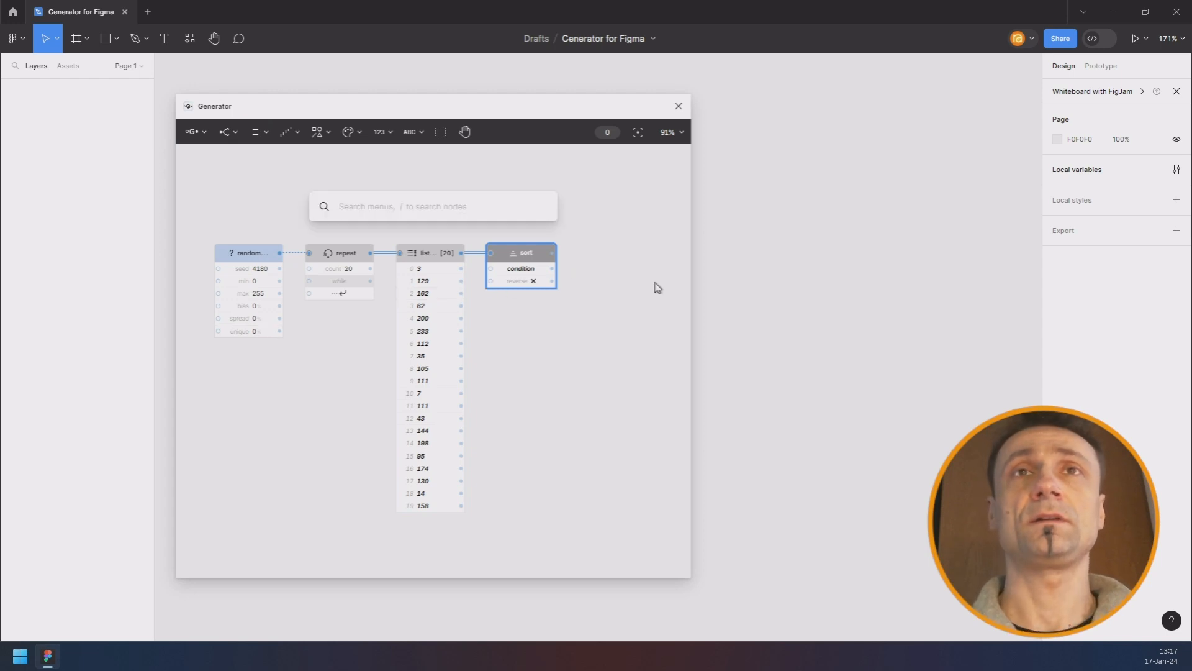
text(list)
key(Return)
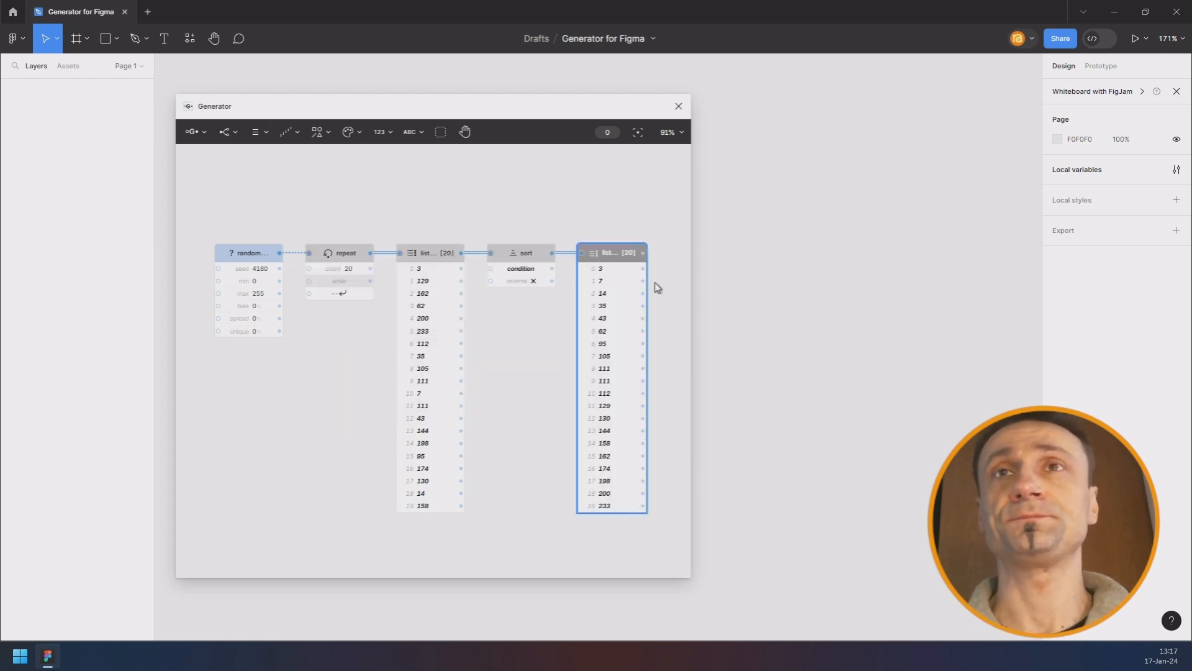
- Turn the number sort's reverse option on and back off
click(524, 285)
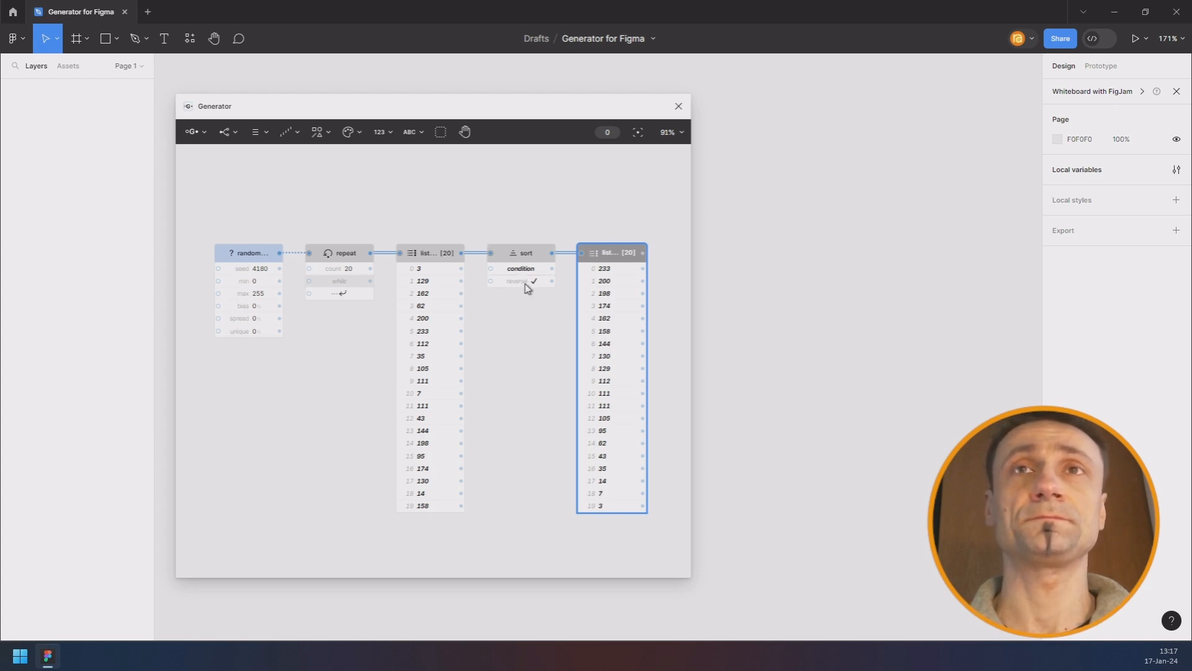
click(525, 284)
- Delete both list nodes and the sort node, and move the repeat node farther from the random node
scroll(374, 392, down, 4)
drag(378, 389, 353, 304)
scroll(352, 303, up, 2)
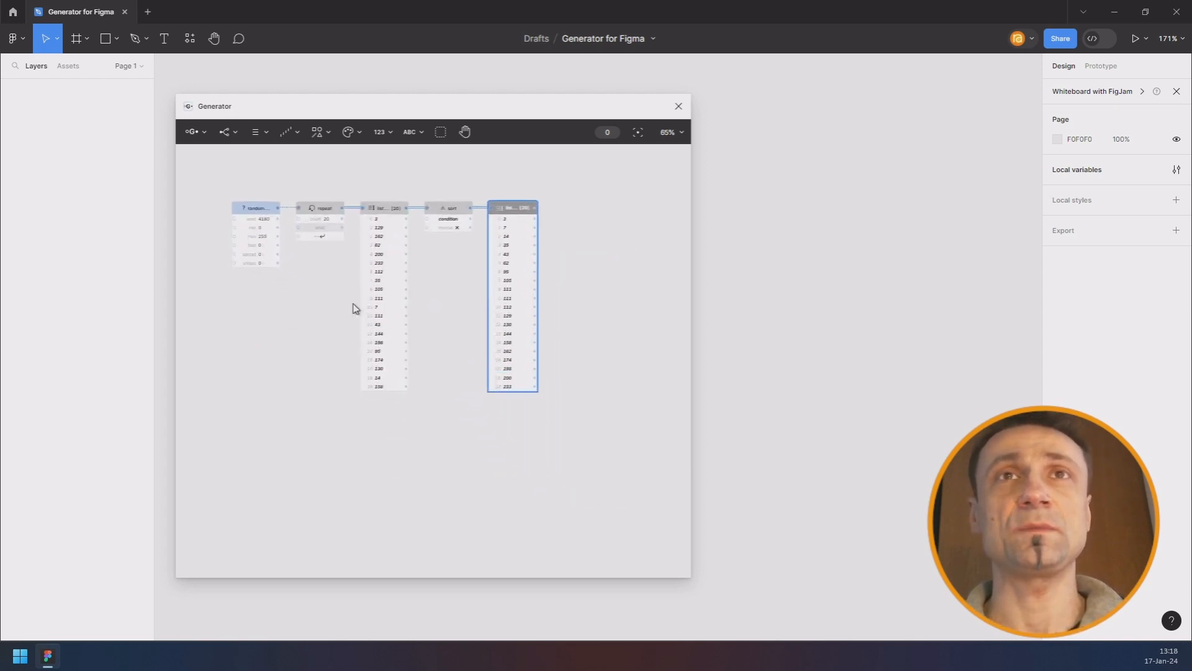
scroll(354, 308, up, 1)
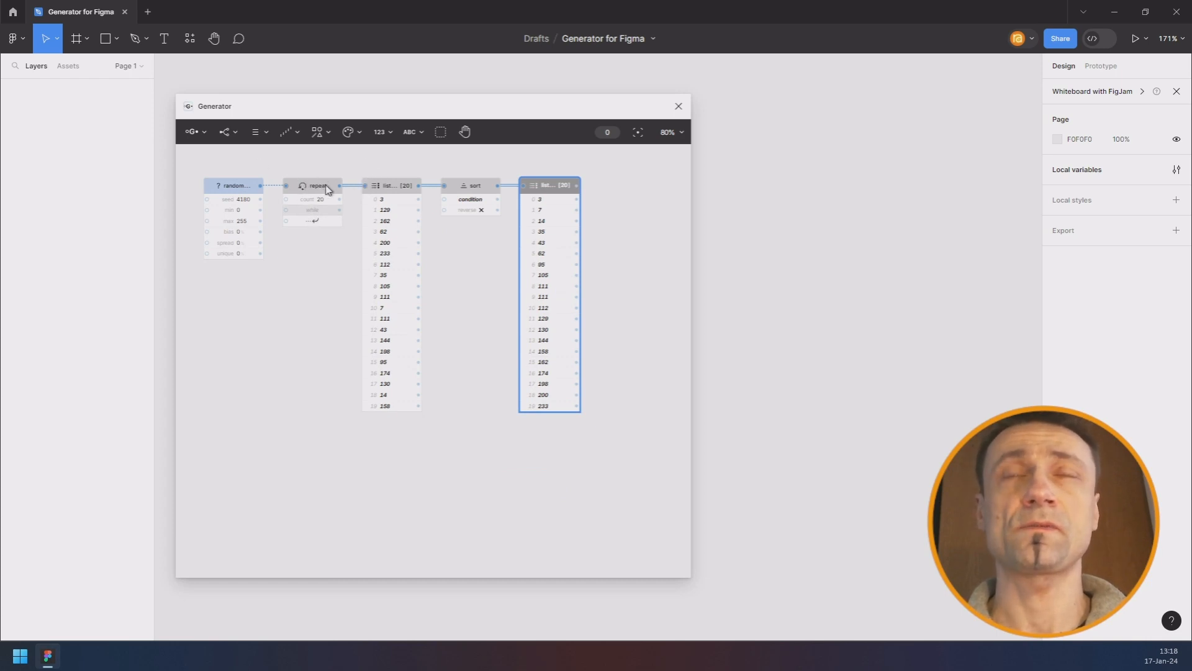
drag(372, 161, 578, 263)
key(Delete)
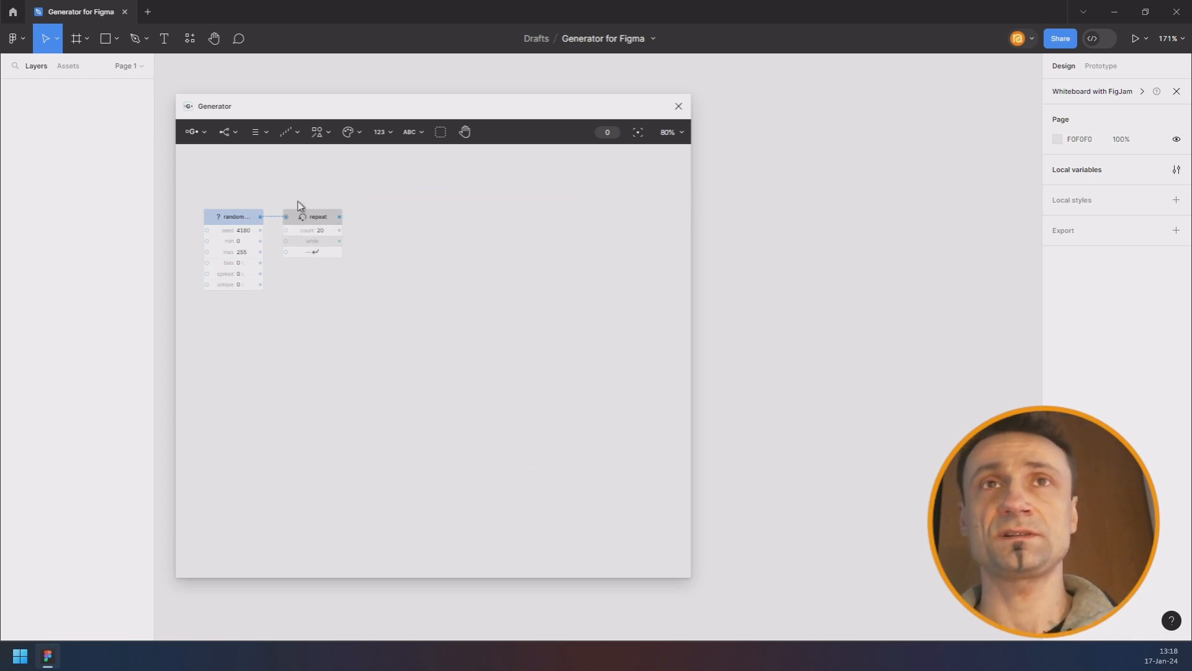
drag(308, 214, 427, 216)
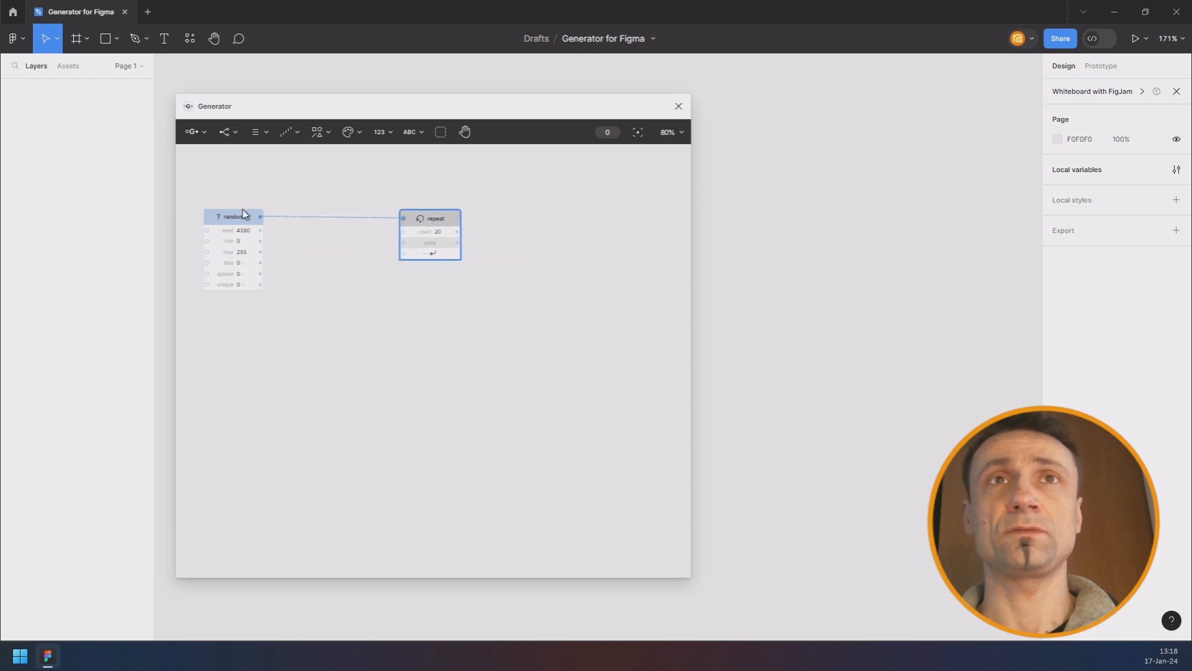
- Set the random node's minimum to 65 and maximum to 91
click(248, 242)
key(Tab)
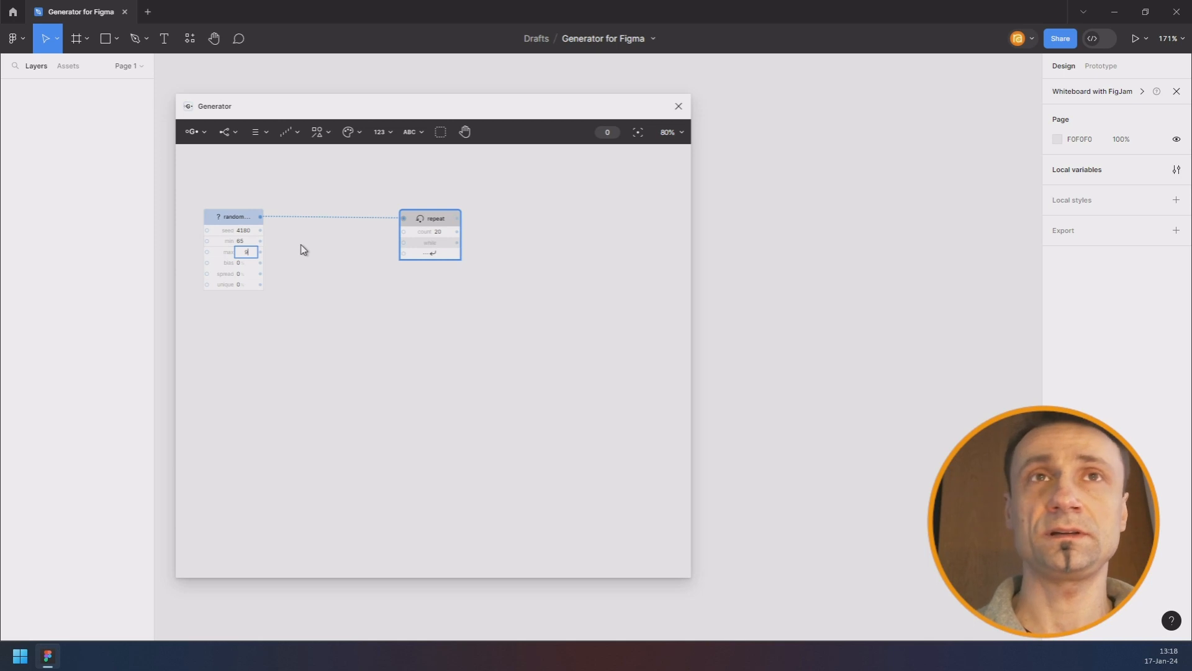
key(Return)
- Insert a Code → Character node between the random and repeat nodes, and move the repeat node closer to it
key(ctrl+/)
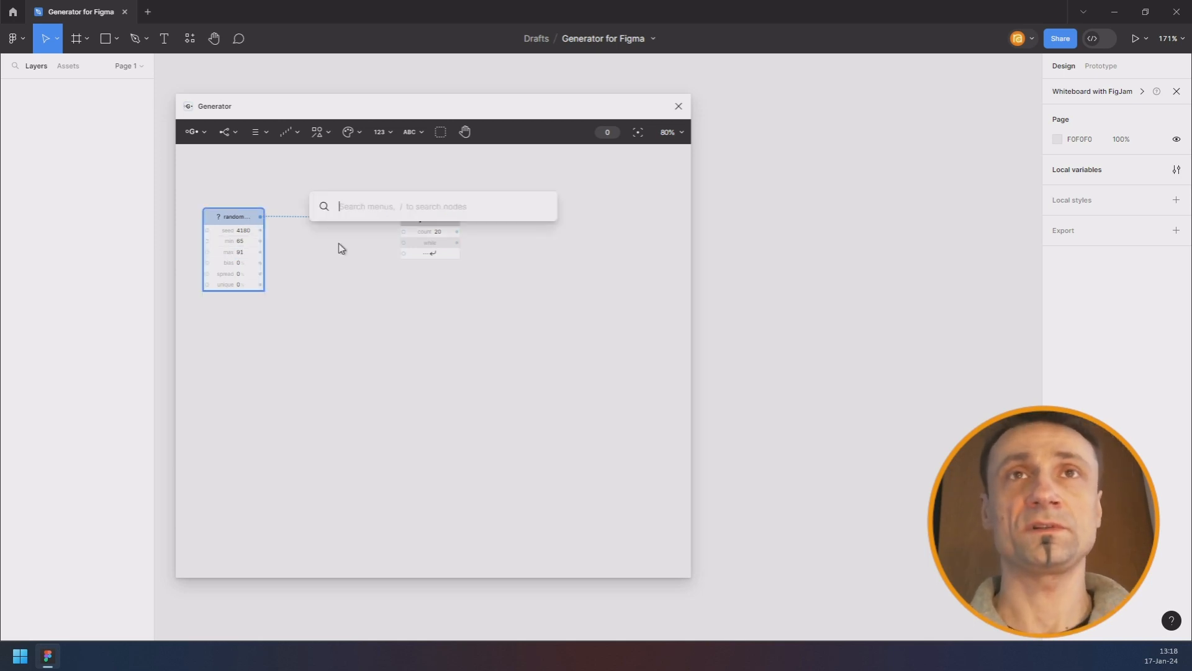
text(code)
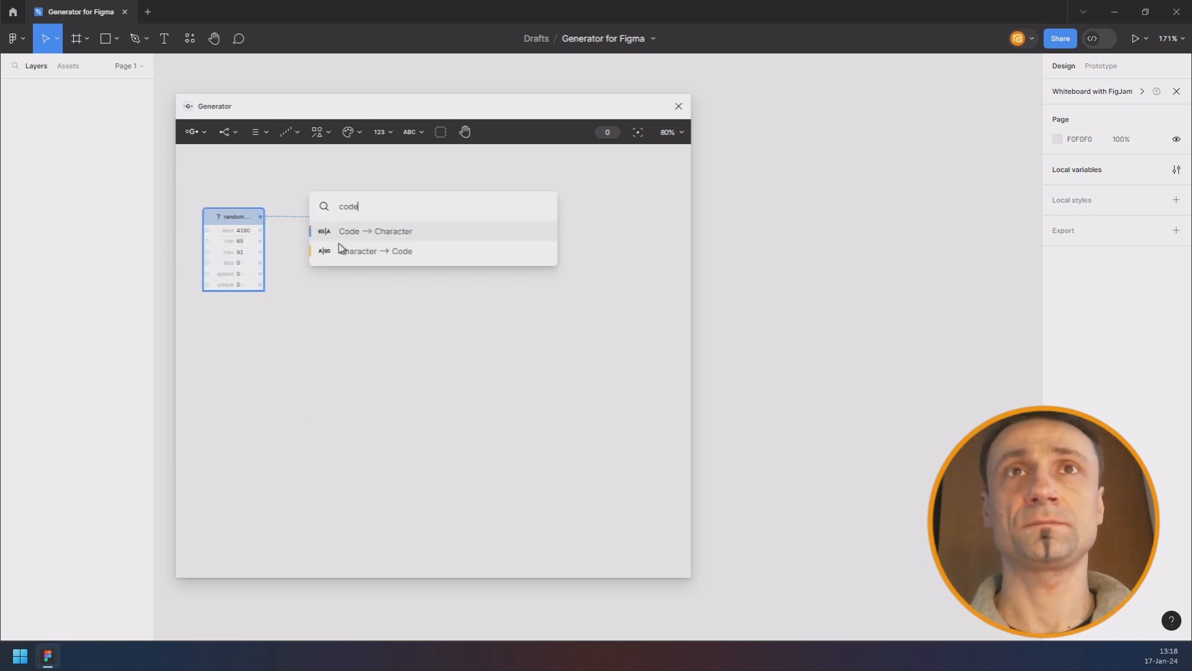
key(Return)
drag(425, 220, 393, 218)
- Add a Join node after the repeat node, followed by a second Repeat node
key(ctrl+/)
text(join)
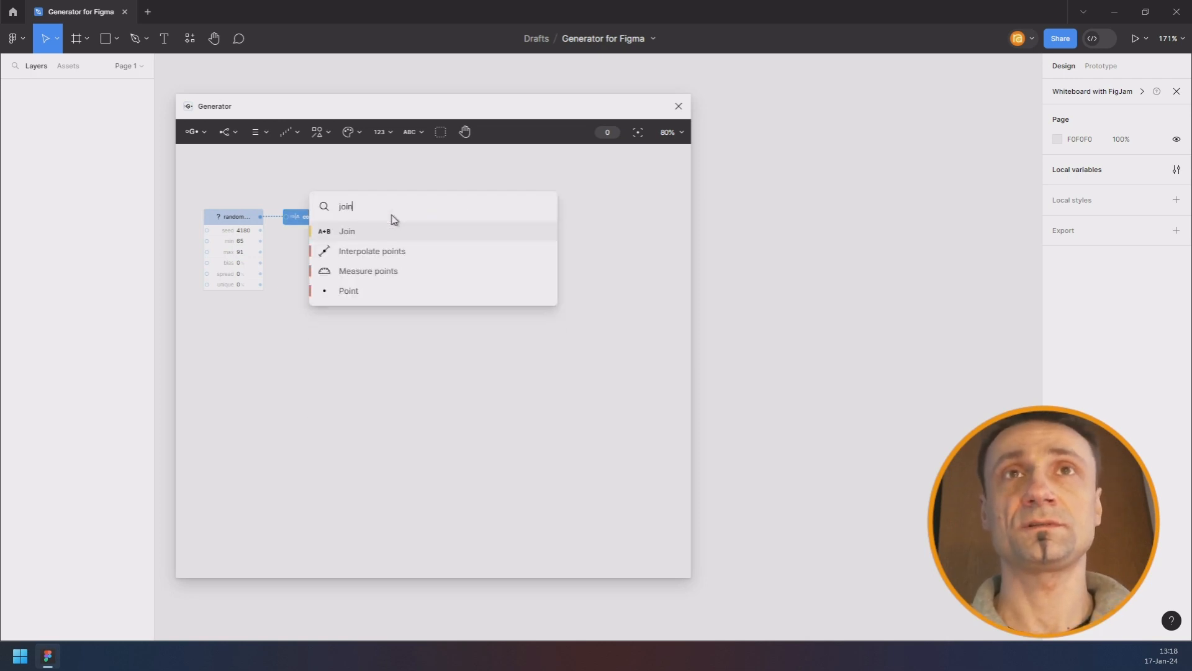
key(Return)
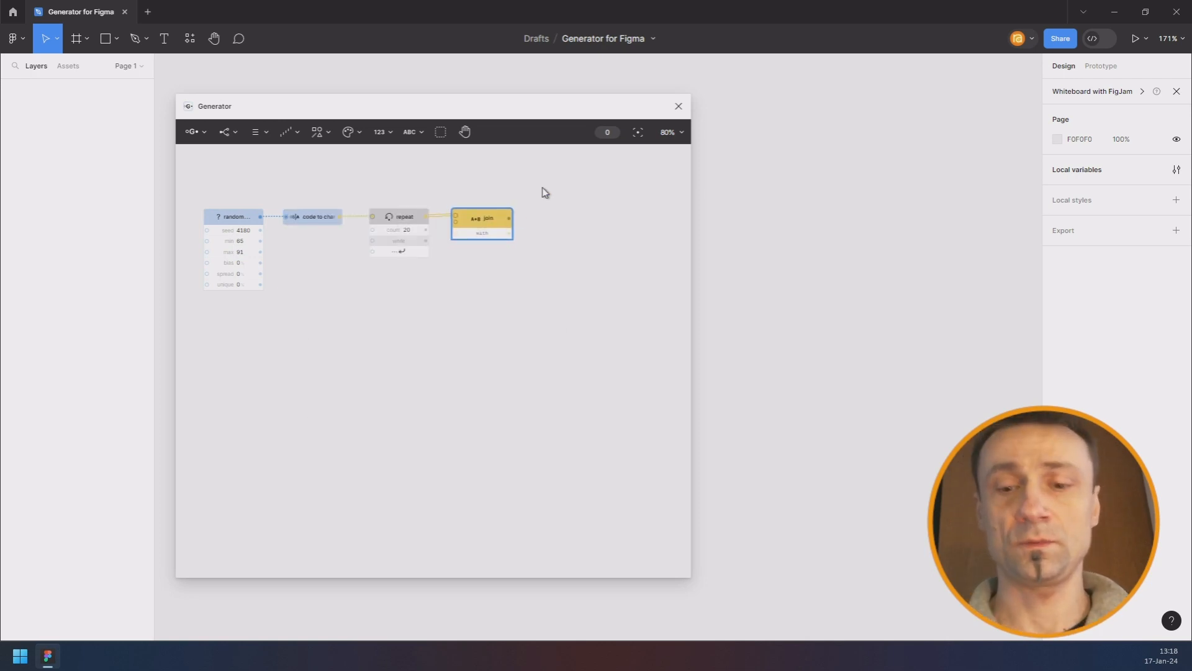
key(ctrl+/)
text(repa)
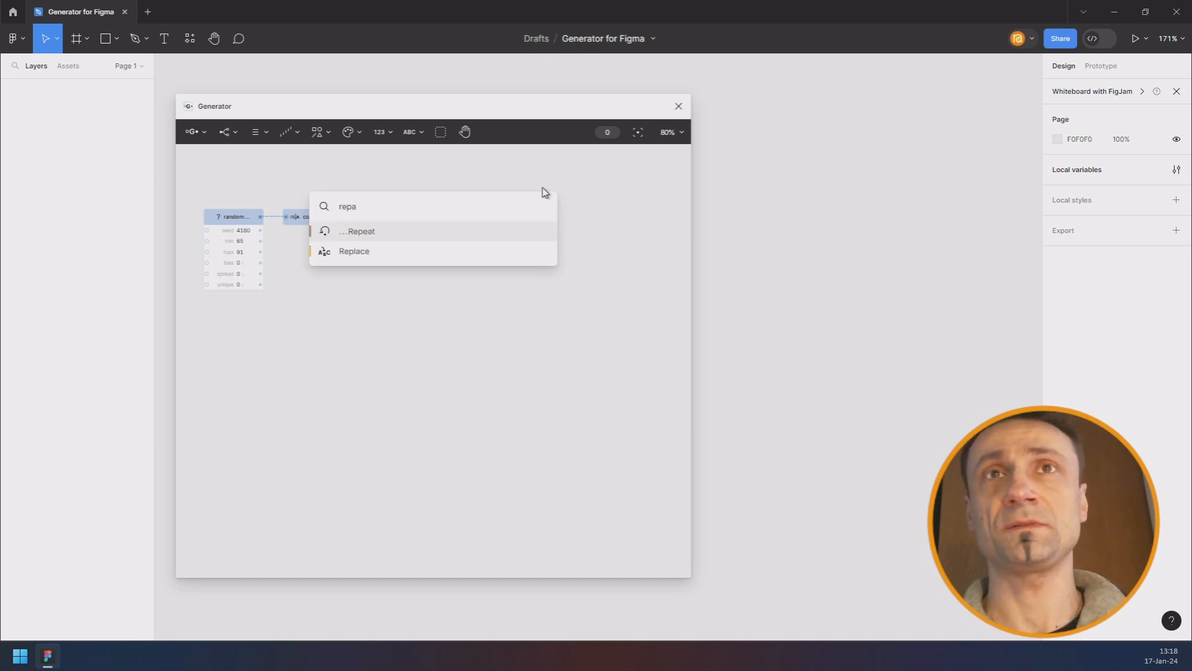
key(Return)
- Add a list node after the second repeat and widen it to fit the full text strings
key(ctrl+/)
text(l)
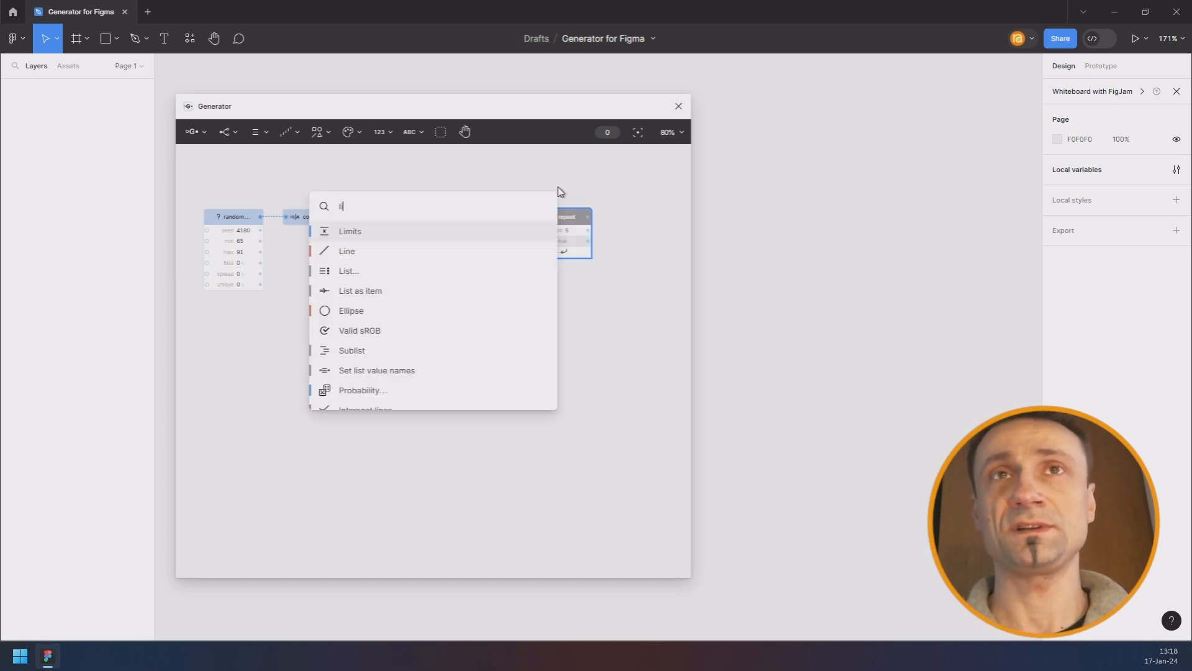
text(is)
key(Return)
scroll(561, 195, up, 3)
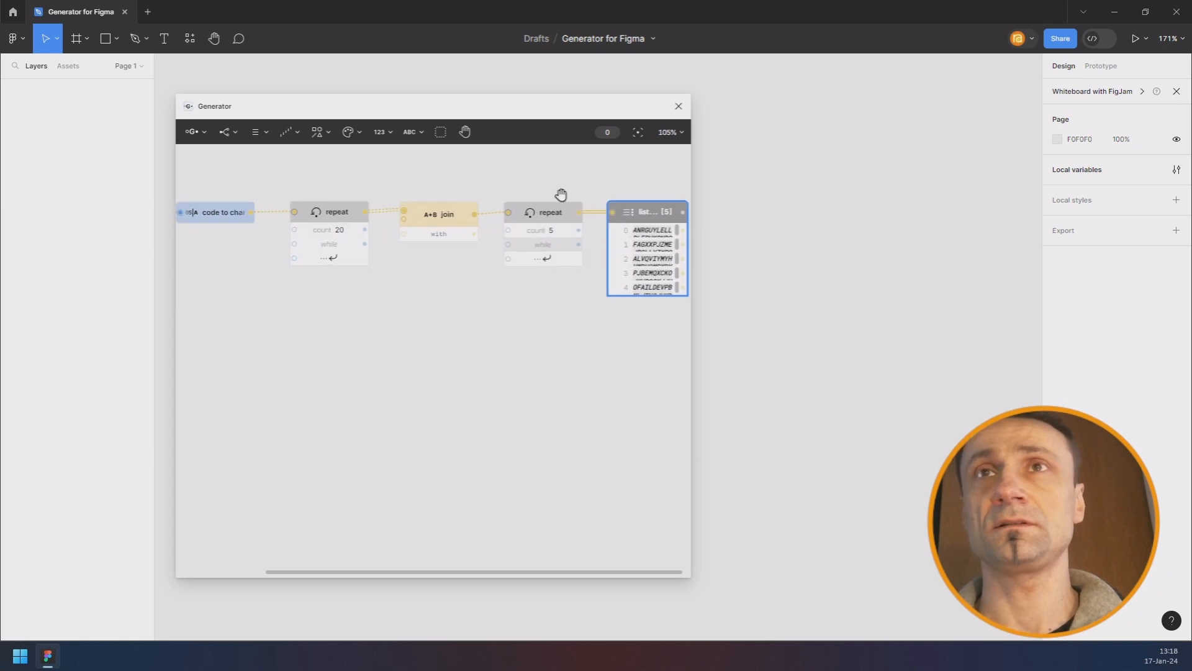
scroll(553, 277, right, 4)
drag(463, 278, 543, 274)
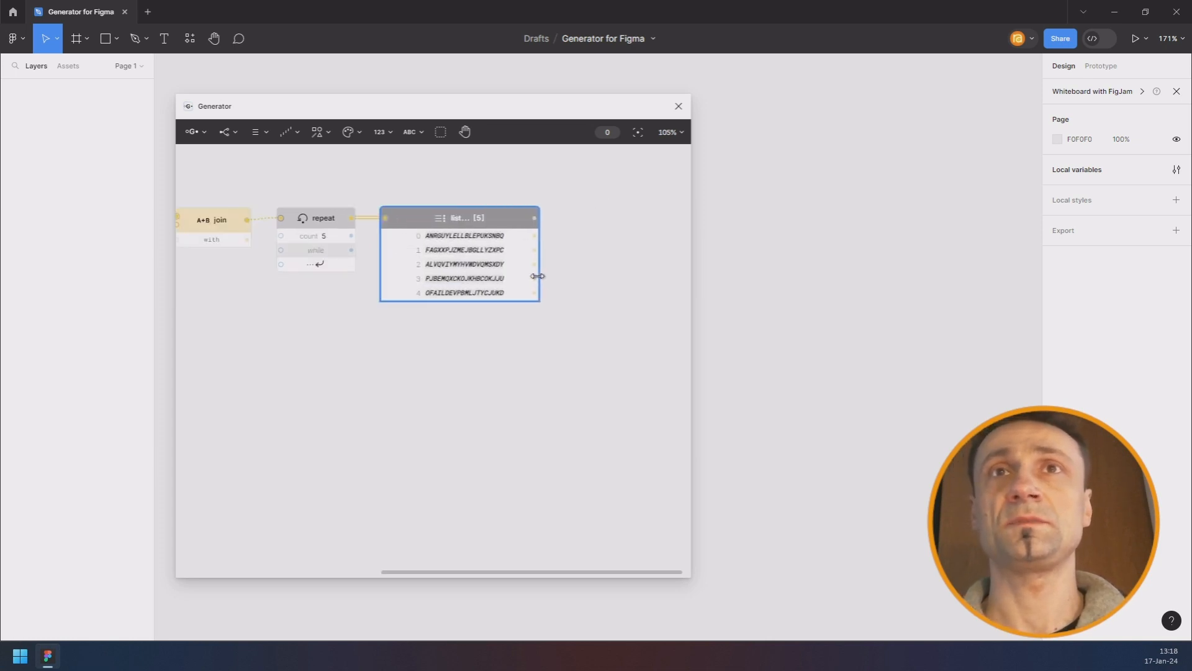
drag(365, 329, 482, 339)
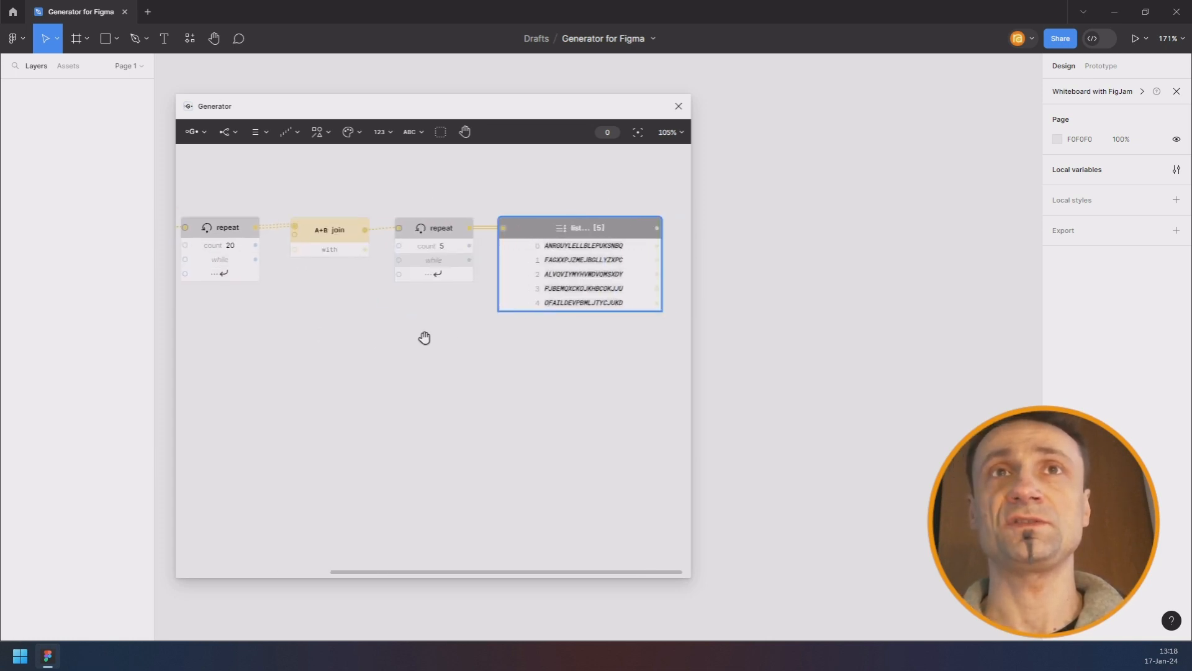
- Set the first repeat's count to 3 and the second repeat's count to 17
scroll(235, 248, down, 13)
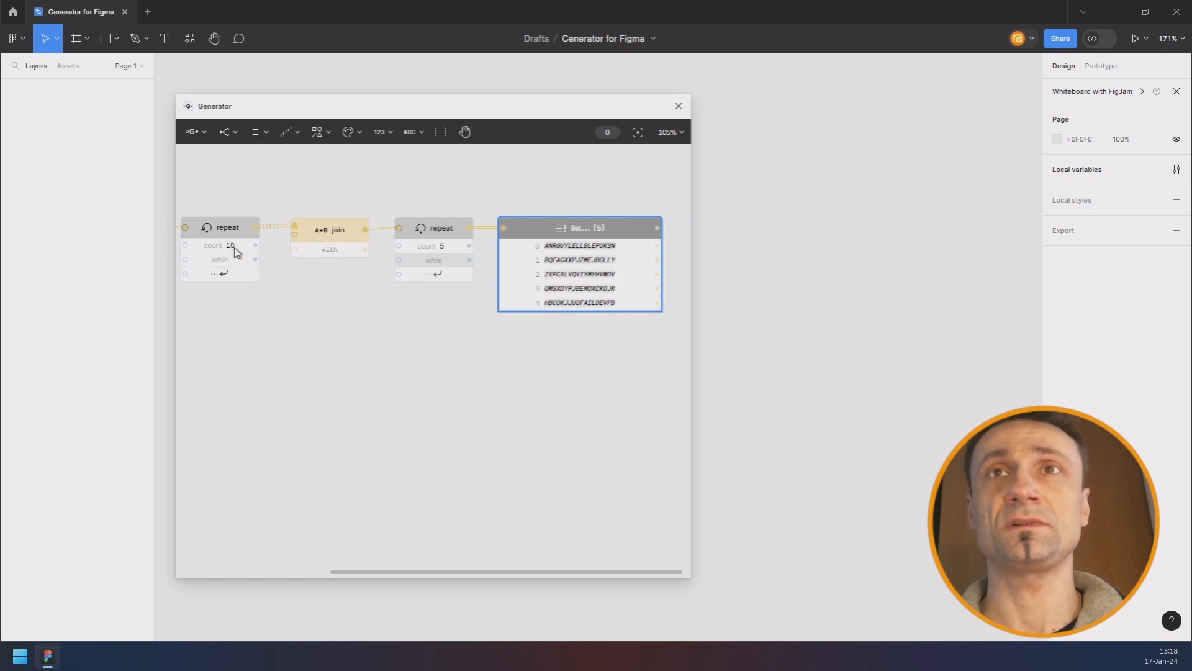
scroll(234, 247, down, 4)
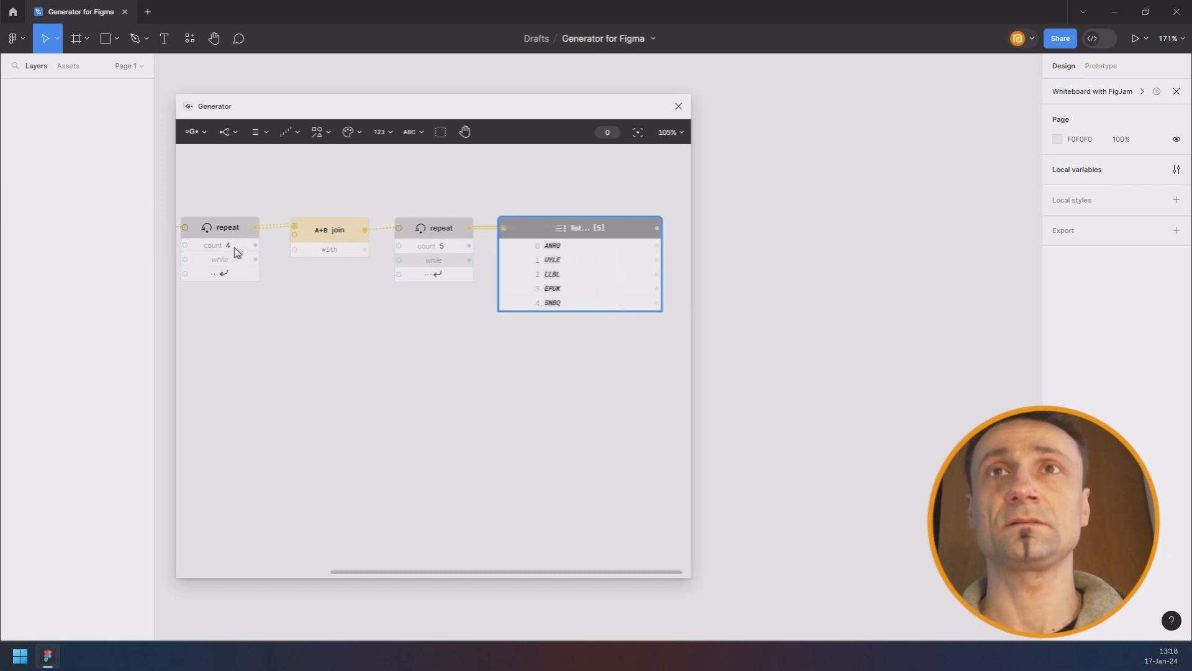
scroll(449, 249, up, 12)
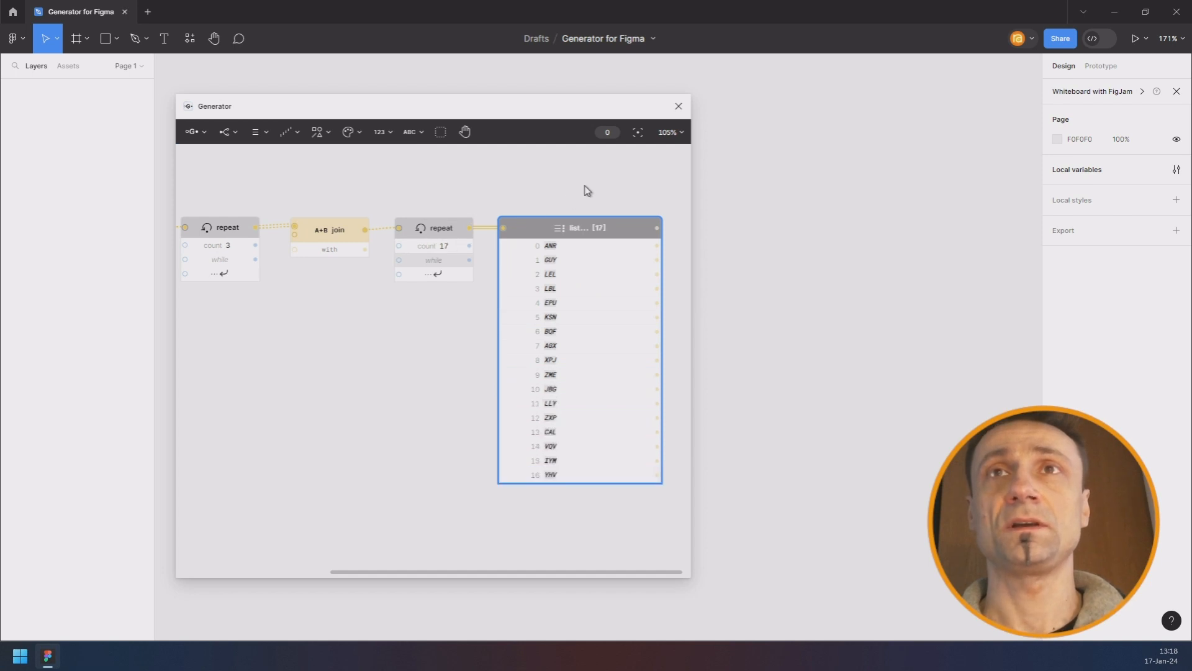
- Add a Sort node after the list of text strings and connect another list node to its output
drag(585, 189, 418, 190)
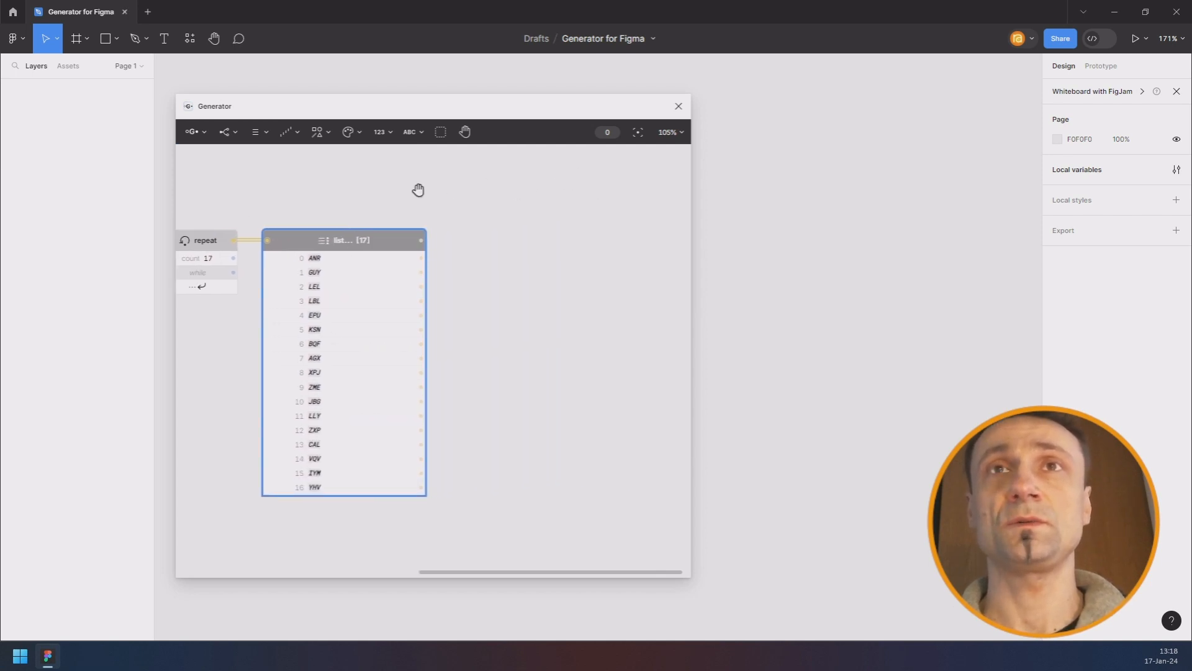
key(ctrl+f)
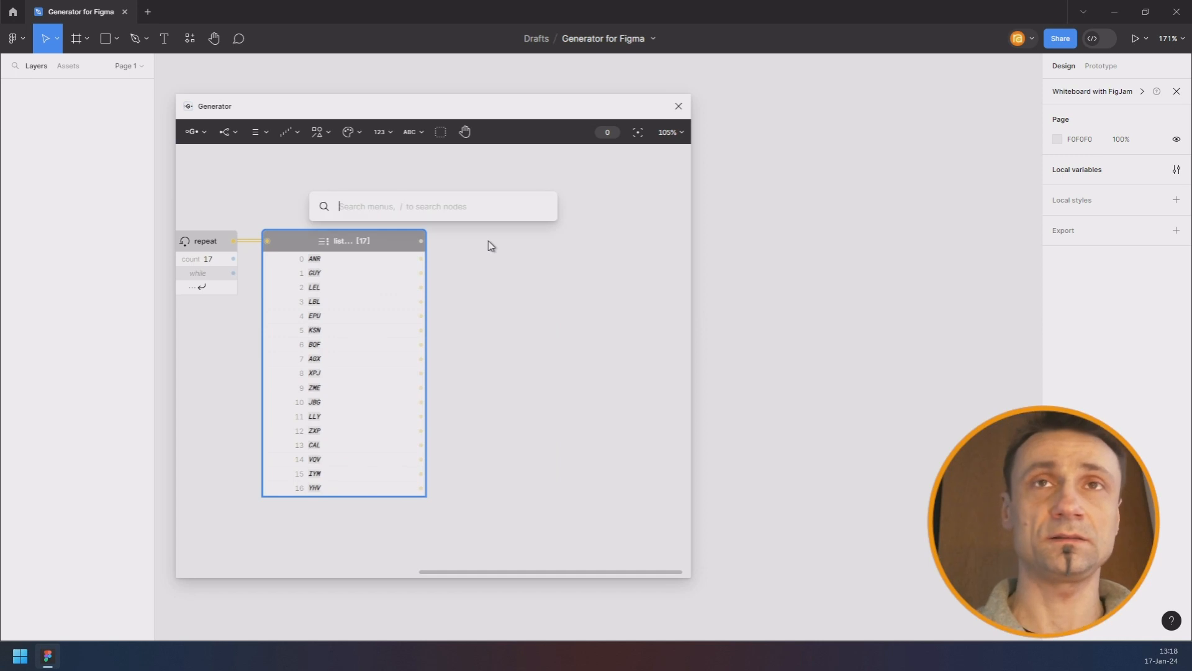
text(sort)
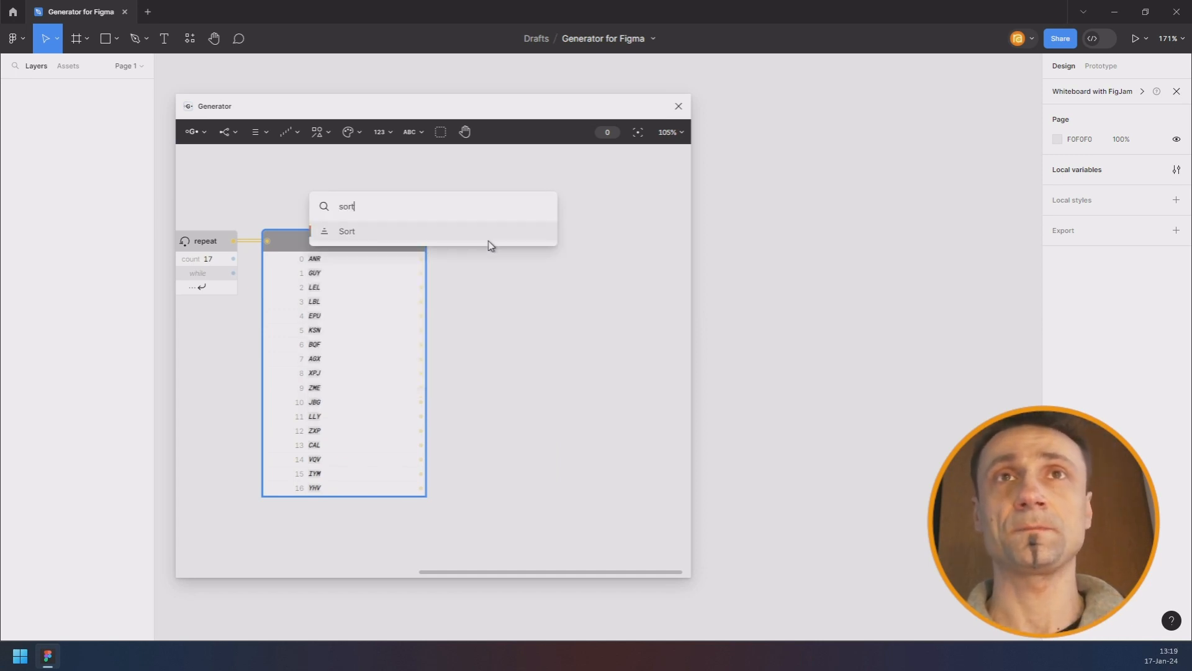
key(Return)
key(ctrl+f)
text(list)
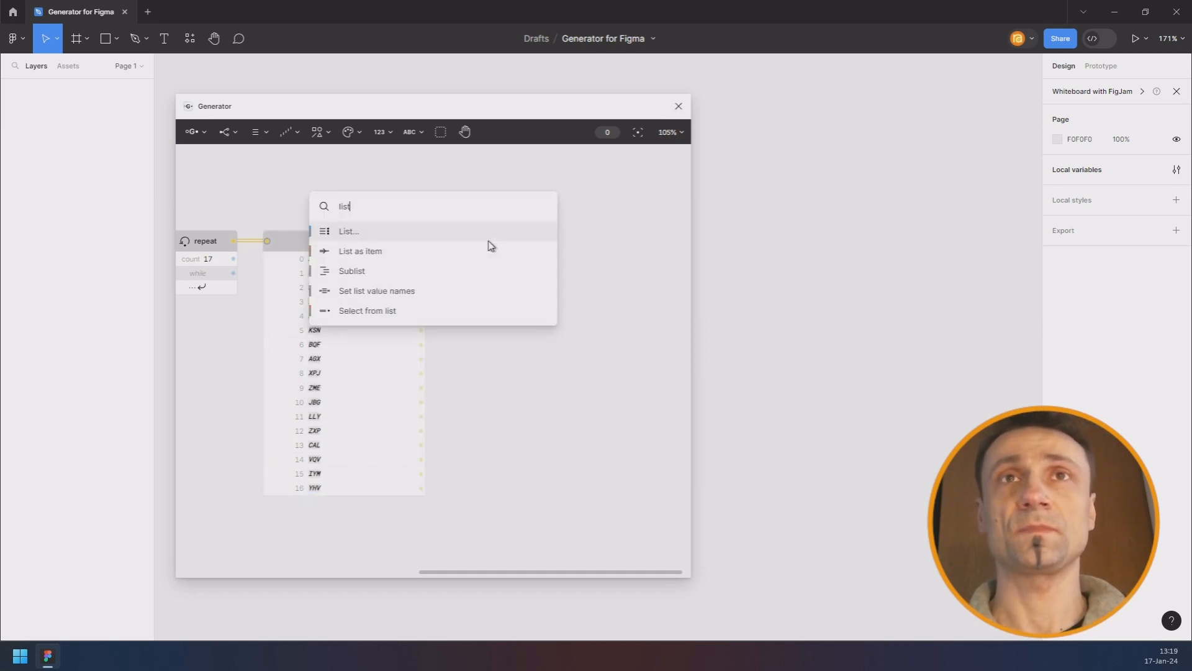
key(Return)
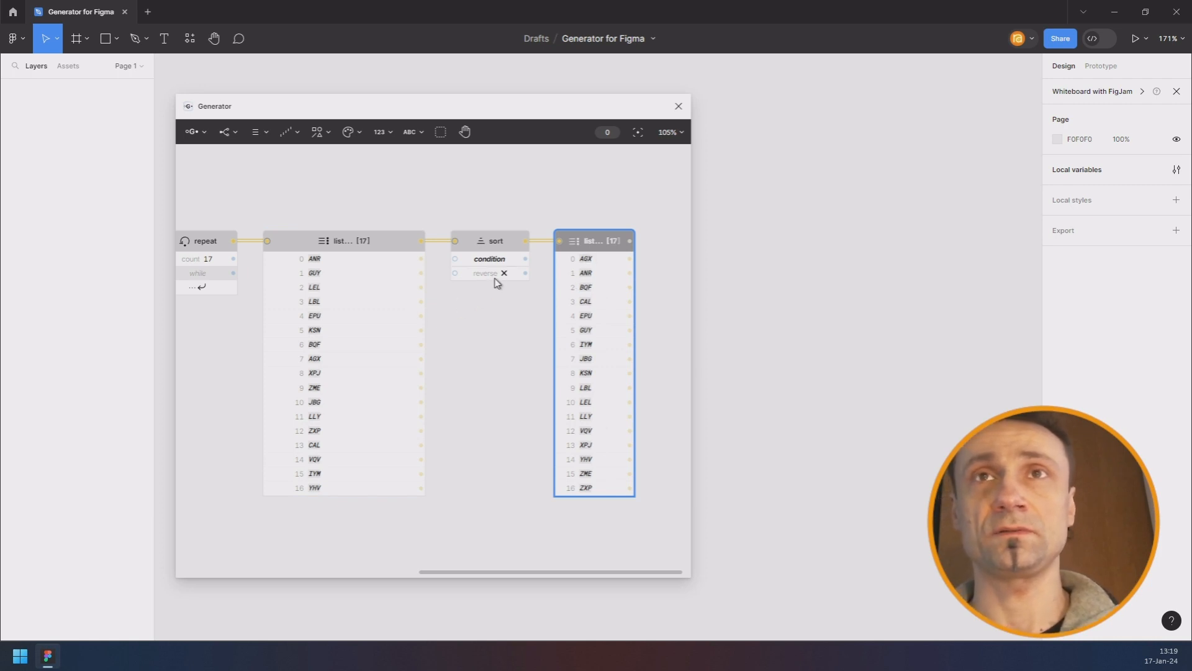
- Switch the text sort to reverse order and back to normal order
click(503, 274)
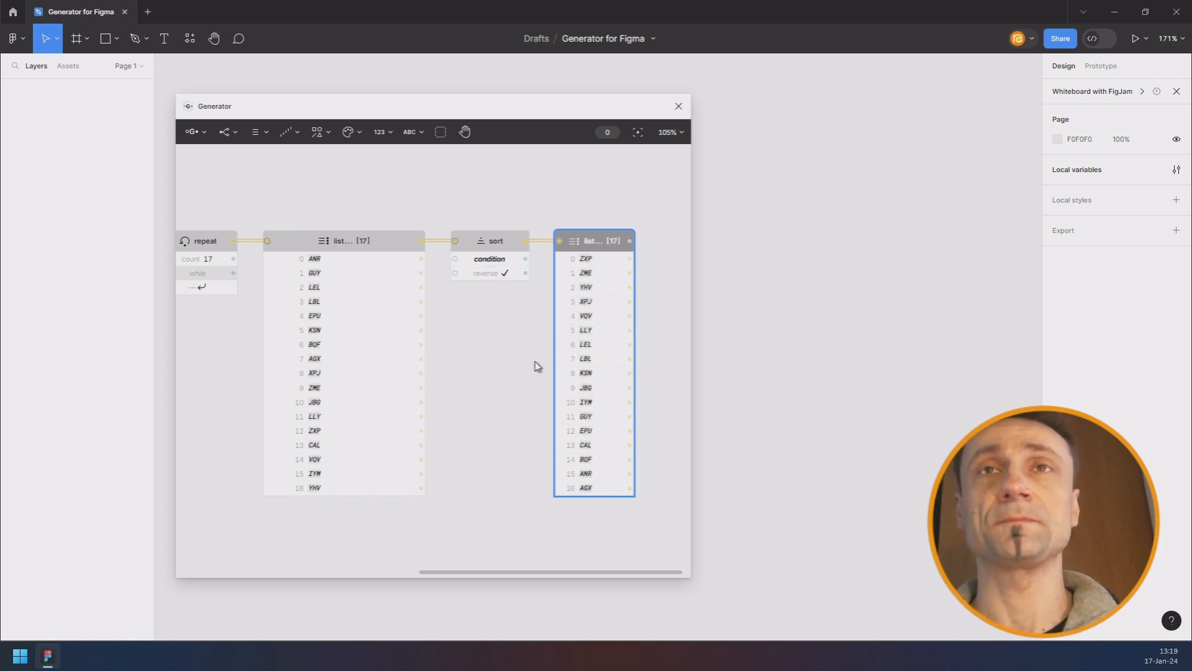
click(504, 273)
- Delete every node in the graph except the random node
scroll(482, 365, down, 2)
drag(433, 387, 529, 287)
scroll(516, 344, down, 2)
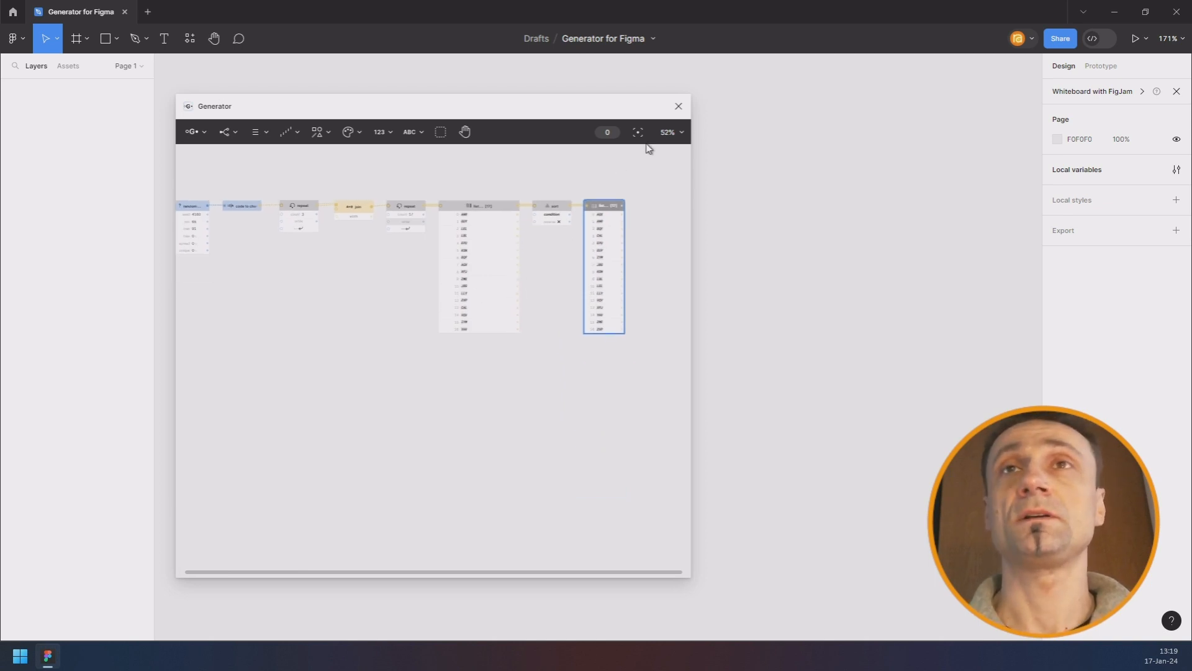
drag(656, 165, 241, 324)
key(Delete)
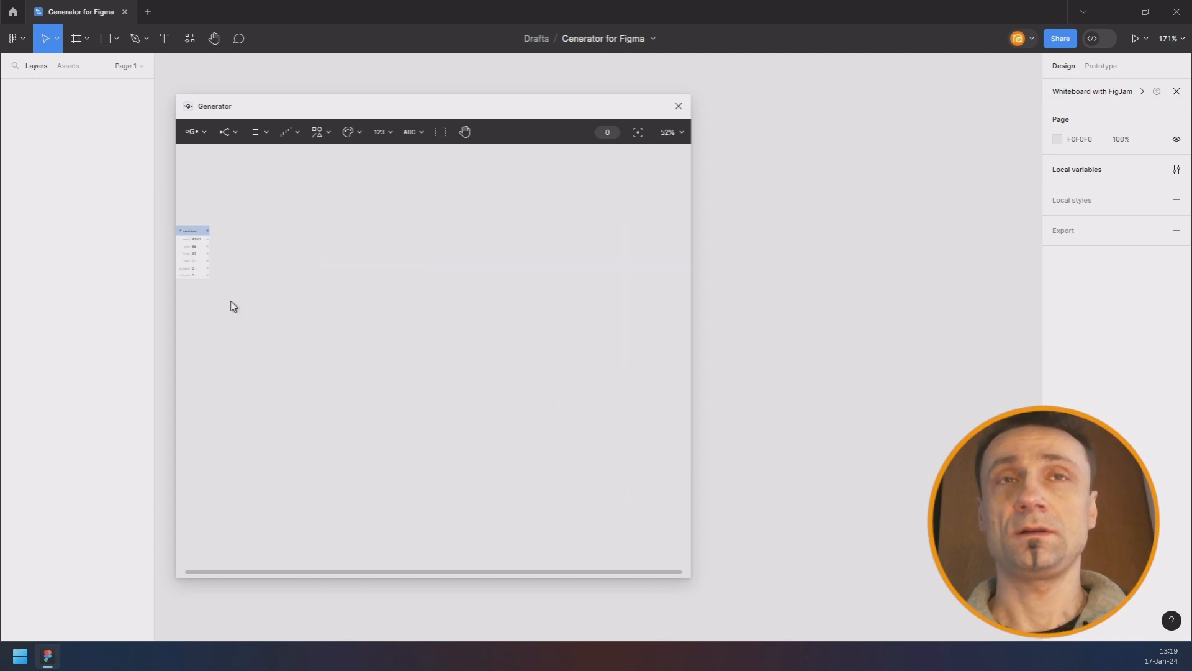
- Duplicate the random node and place the copy directly below the original
drag(228, 236, 326, 239)
scroll(298, 246, up, 7)
drag(263, 220, 318, 434)
scroll(363, 341, down, 2)
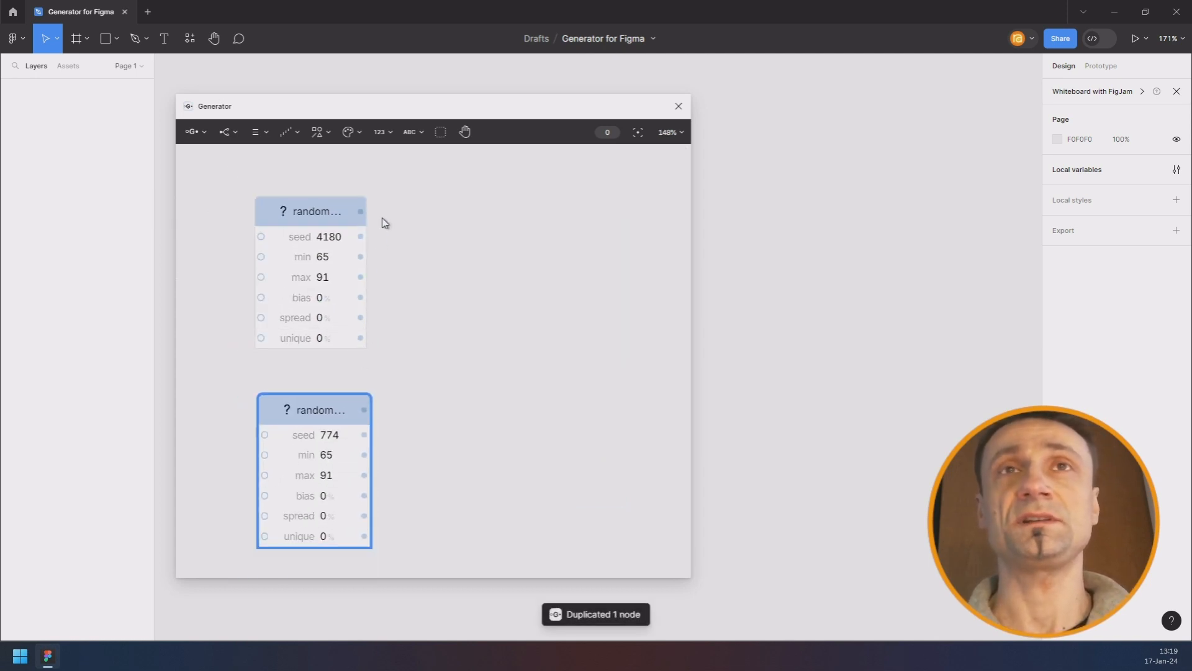
- Add a vector Point node beside the two random nodes
click(328, 136)
mouse_move(330, 181)
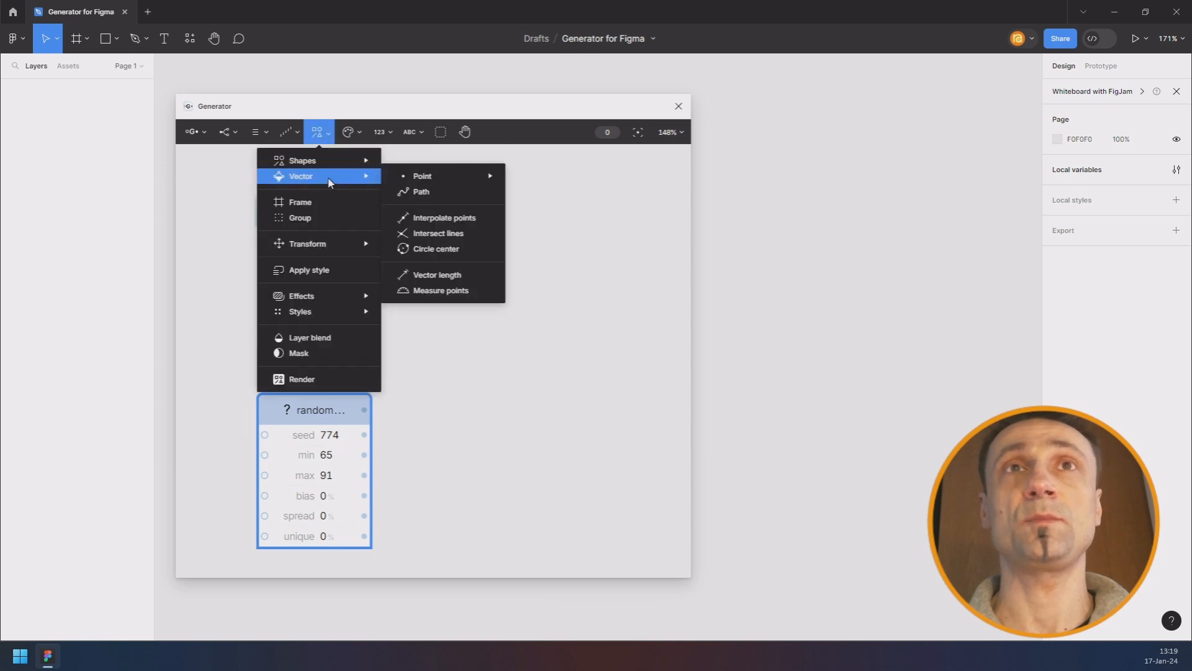
click(422, 176)
click(479, 327)
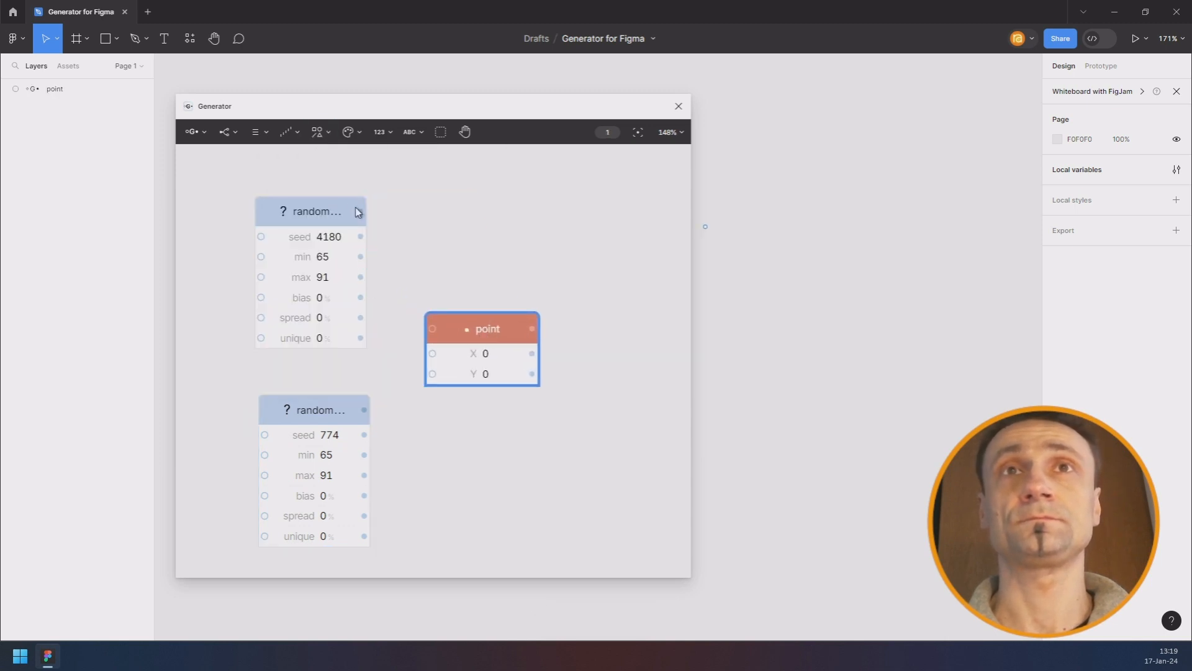
- Connect the upper random node to the point's X and the lower random node to its Y
drag(360, 212, 455, 356)
drag(365, 411, 458, 360)
scroll(527, 300, down, 3)
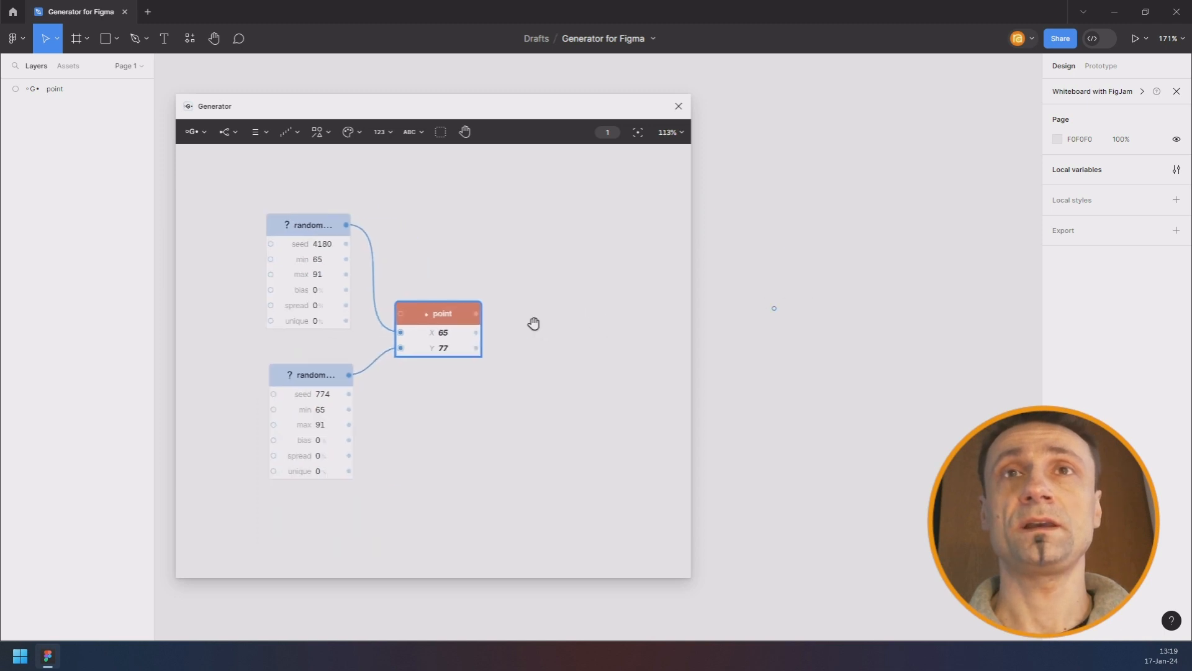
- Set the upper random node's range to a minimum of 0 and a maximum of 100
click(292, 249)
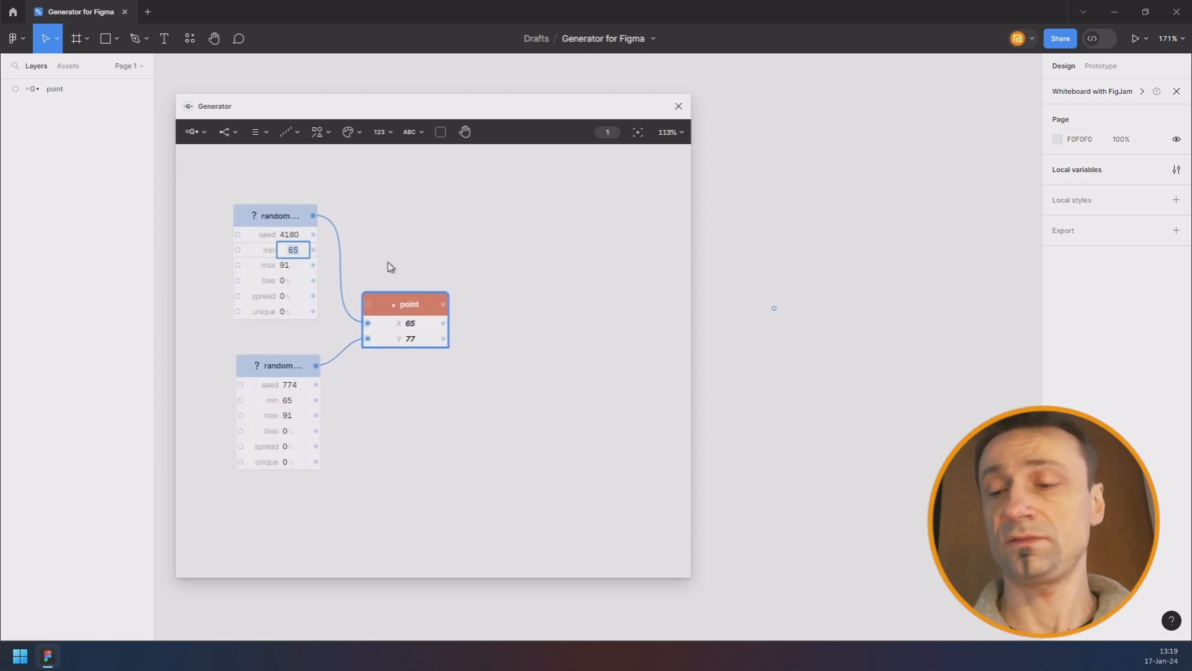
text(0)
key(Tab)
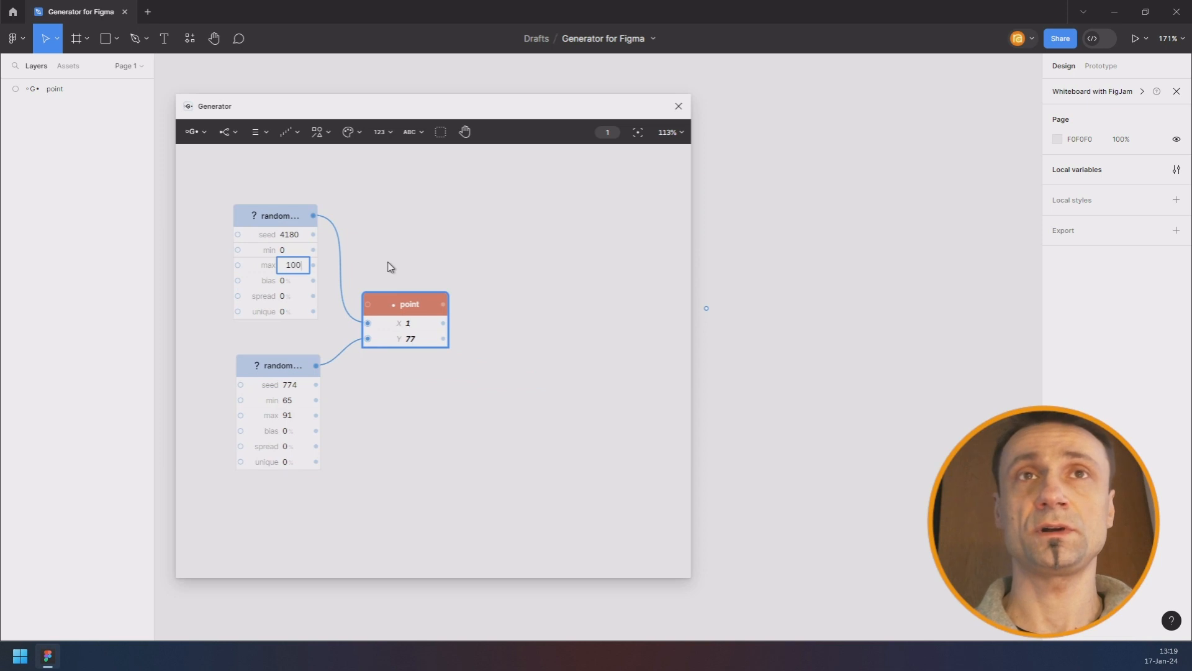
text(100)
key(Return)
- Set the lower random node's minimum to 0 and its maximum to 100
click(282, 404)
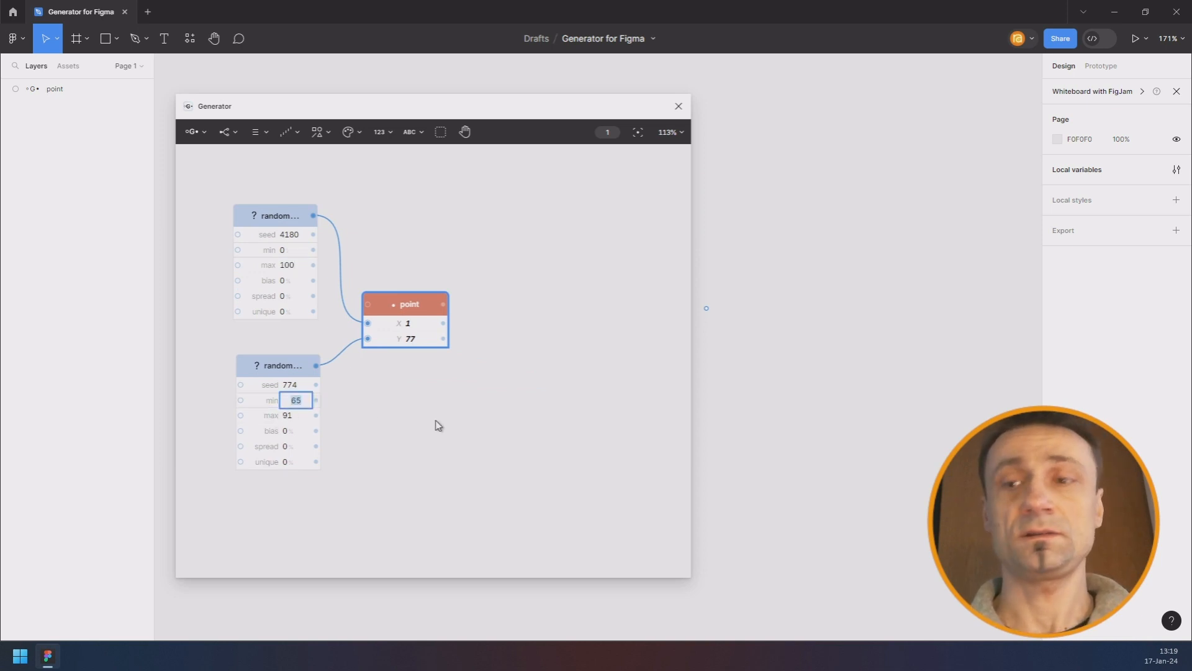
text(0)
key(Tab)
text(100)
key(Return)
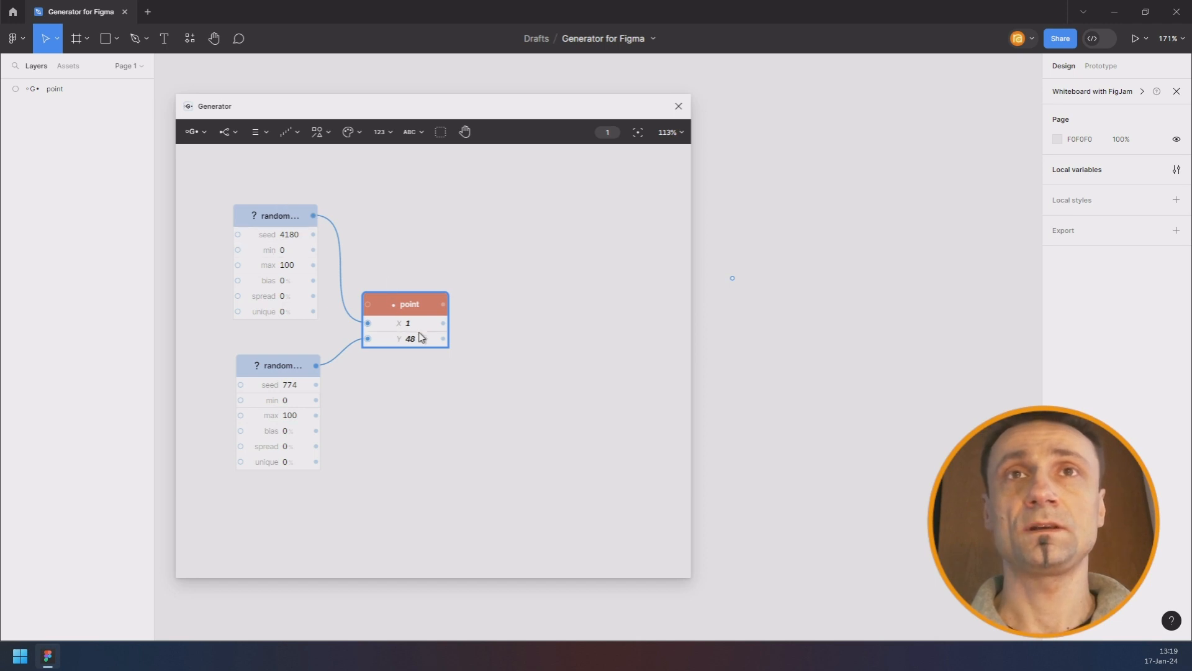
- Add a Repeat node after the point node and set its count to 20
drag(410, 306, 410, 305)
key(Return)
text(repe)
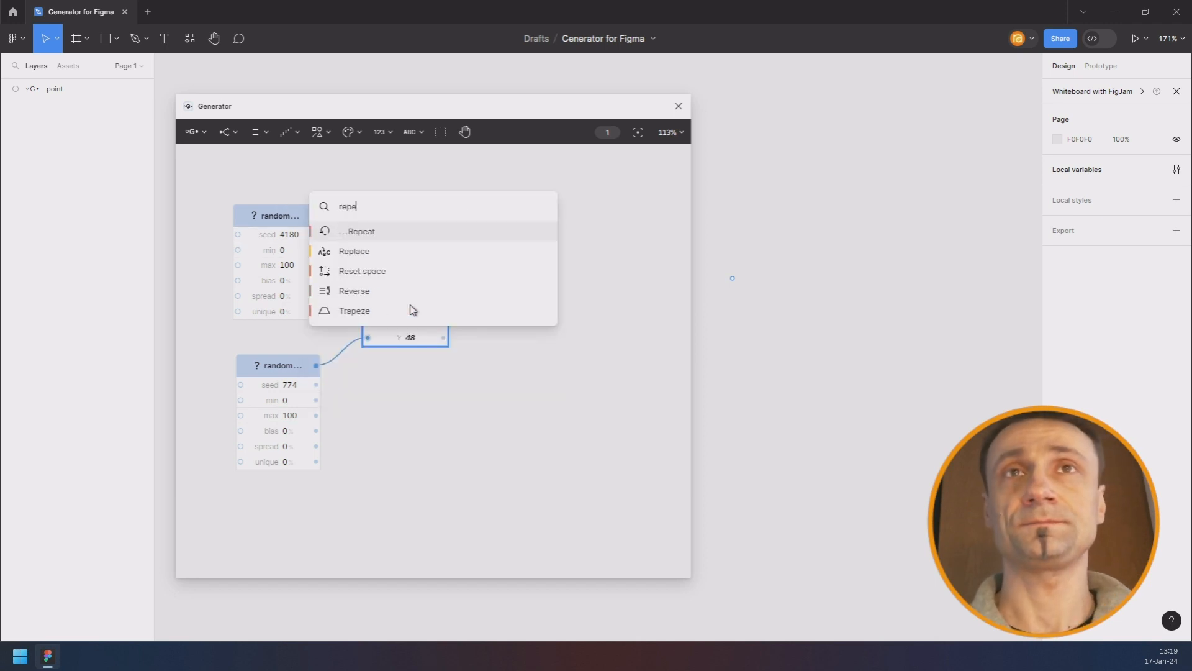
key(Return)
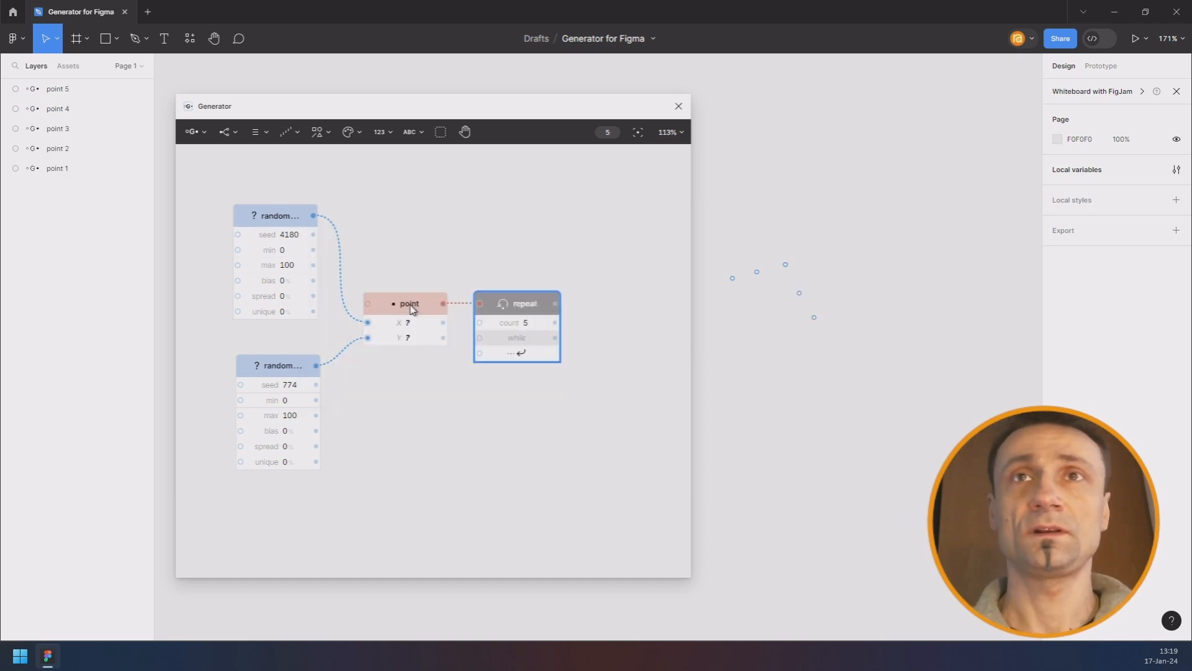
click(549, 324)
text(20)
key(Return)
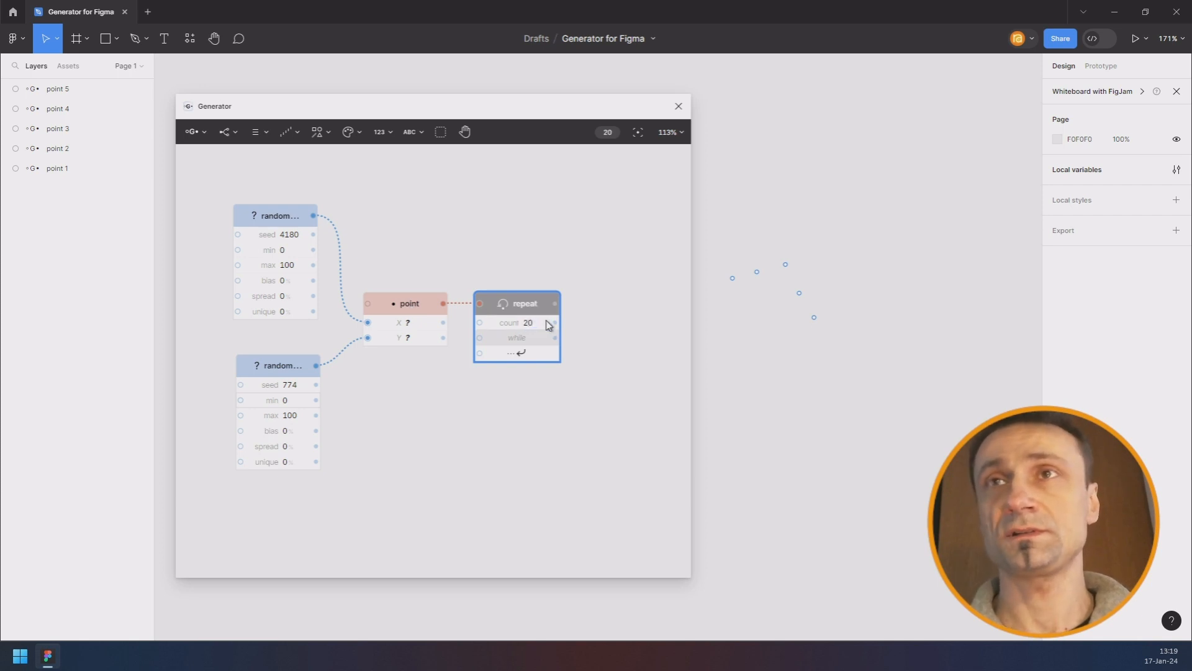
- Select both random nodes and randomize their seeds to generate a different scatter of points
drag(247, 174, 291, 495)
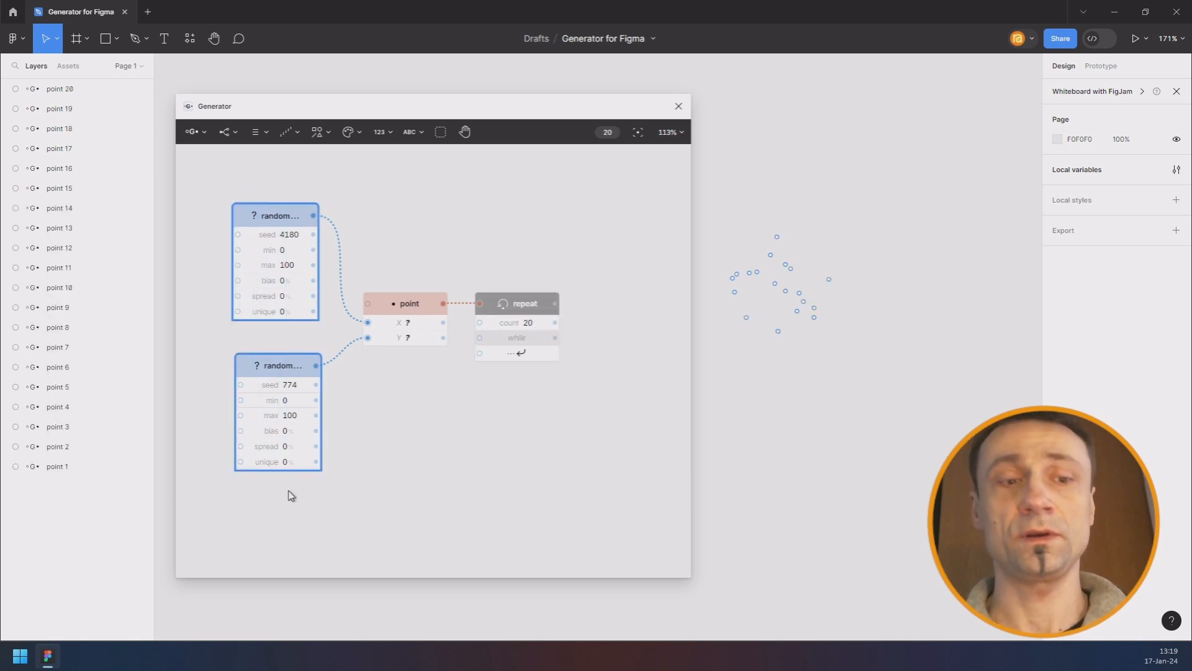
key(r)
key(r)
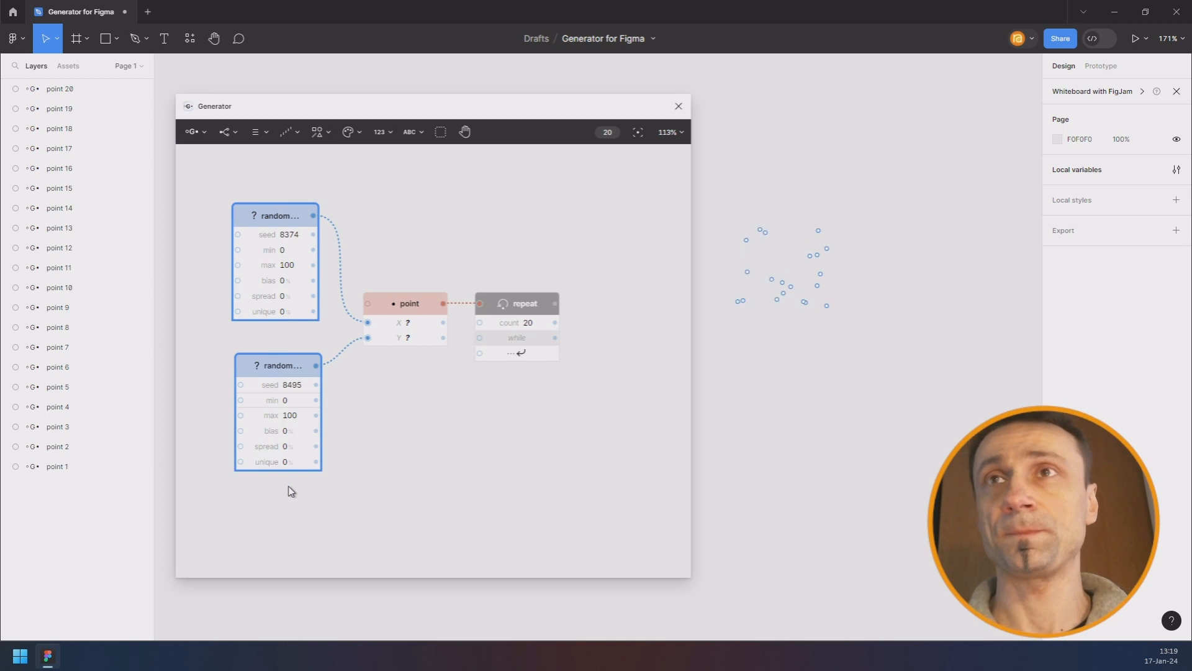
- Add a Path node and place it beyond the repeat node with a gap between them
scroll(602, 254, right, 3)
click(414, 309)
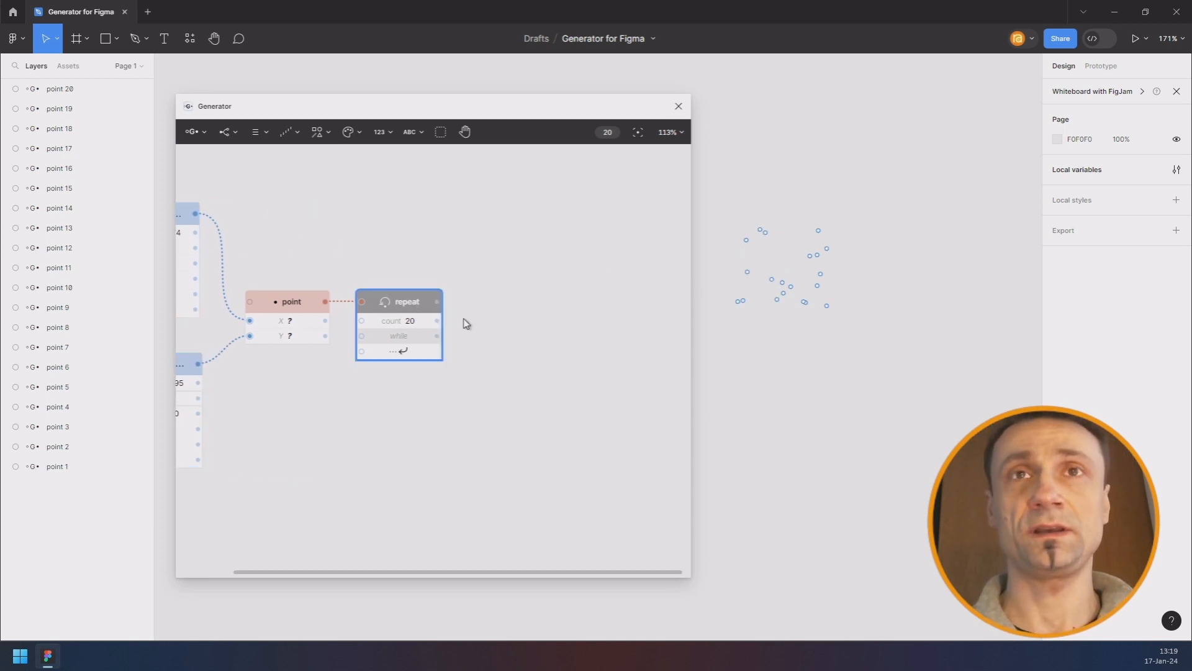
key(space)
text(path)
key(Return)
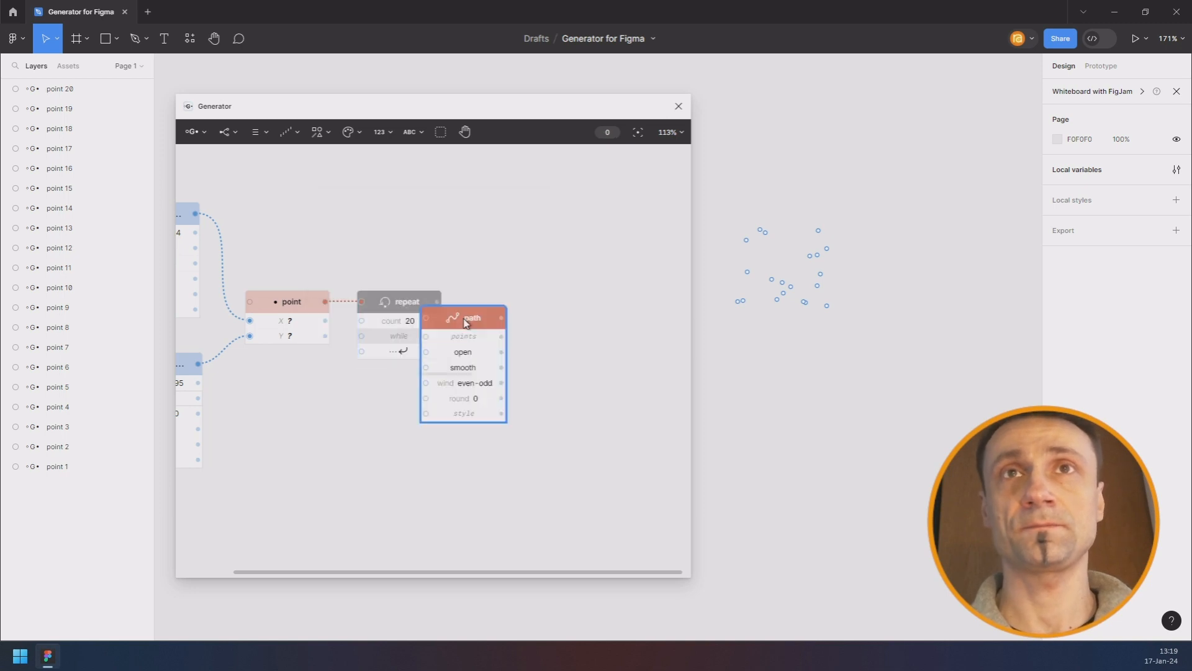
drag(482, 316, 564, 287)
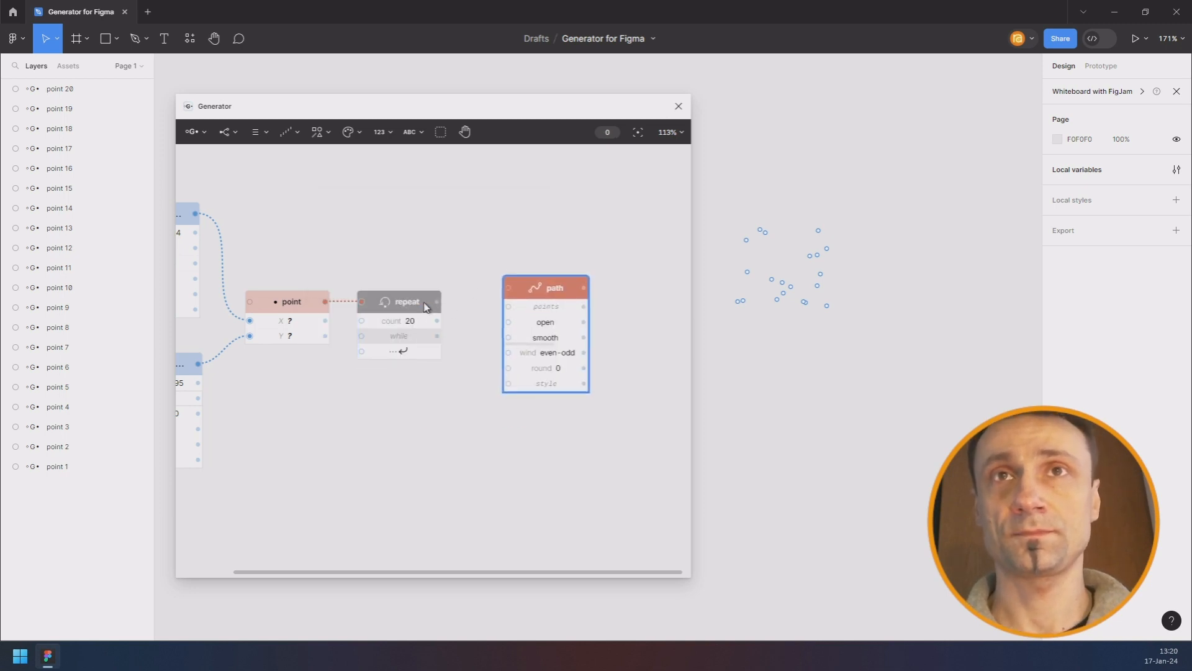
- Connect the repeat node's output to the path's points and switch the path from smooth to linear
drag(503, 309, 555, 288)
click(567, 332)
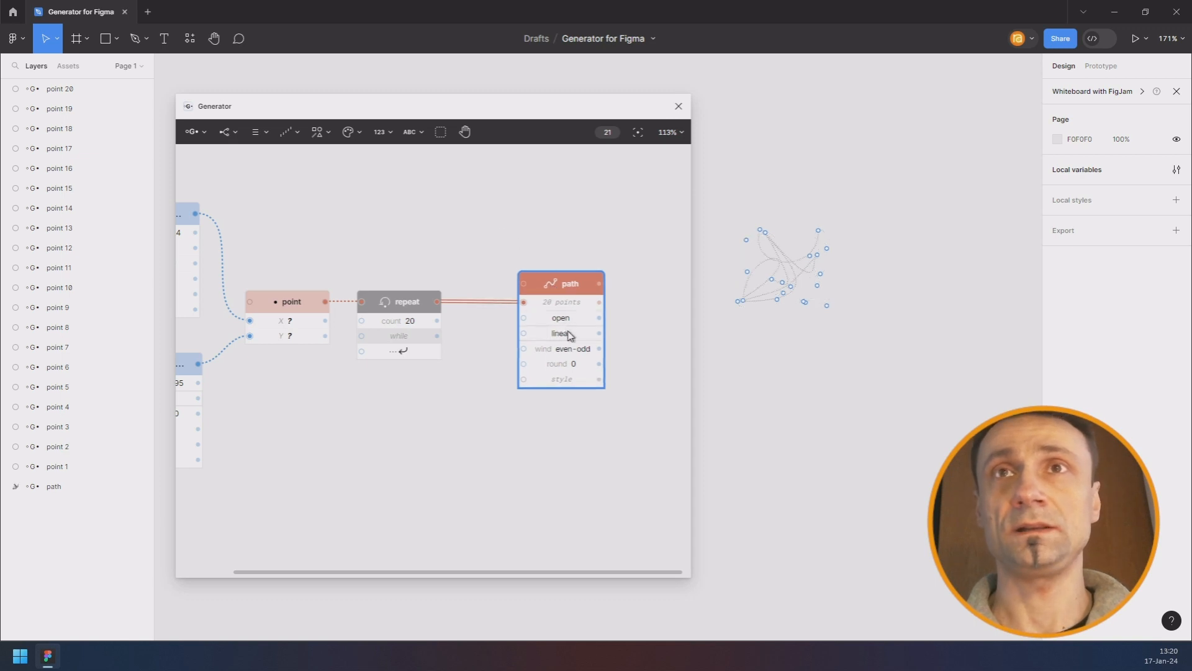
- Add Color and Stroke nodes, feeding the color into the stroke's fill and the stroke into the path's style
click(347, 132)
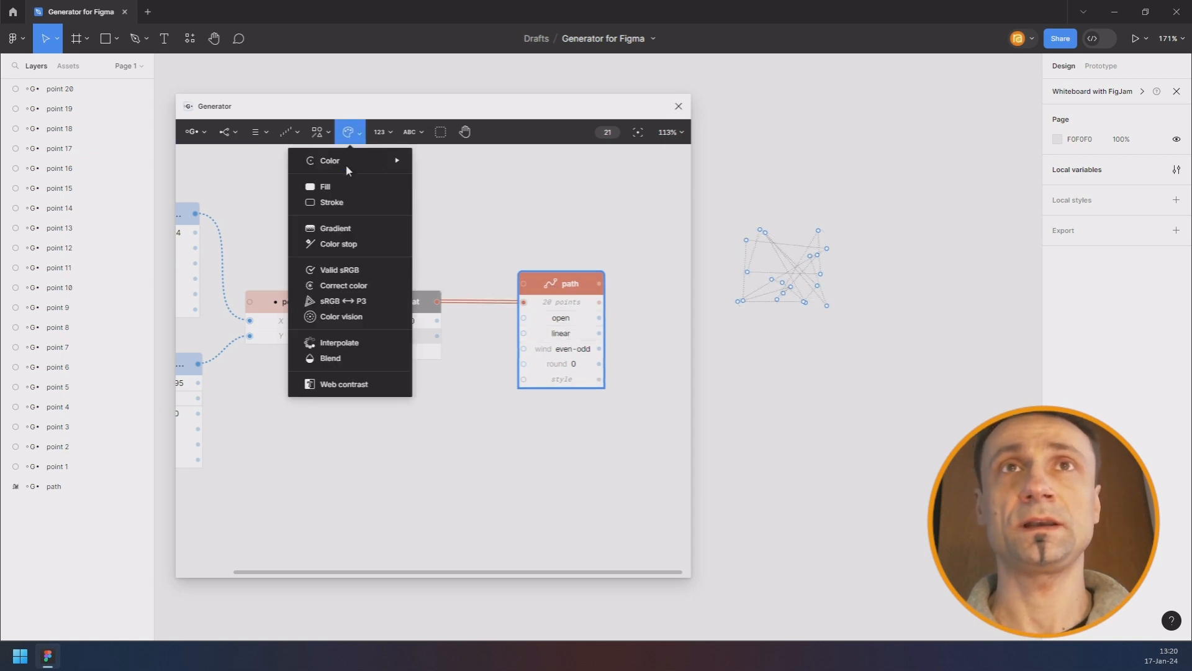
click(347, 164)
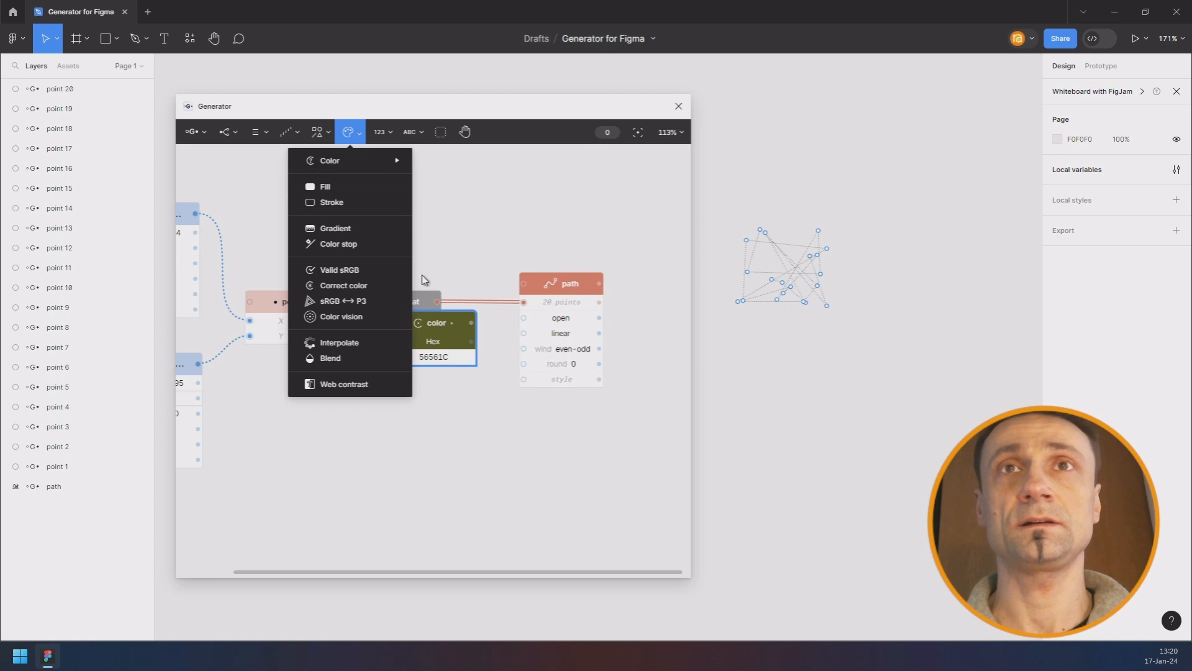
click(351, 213)
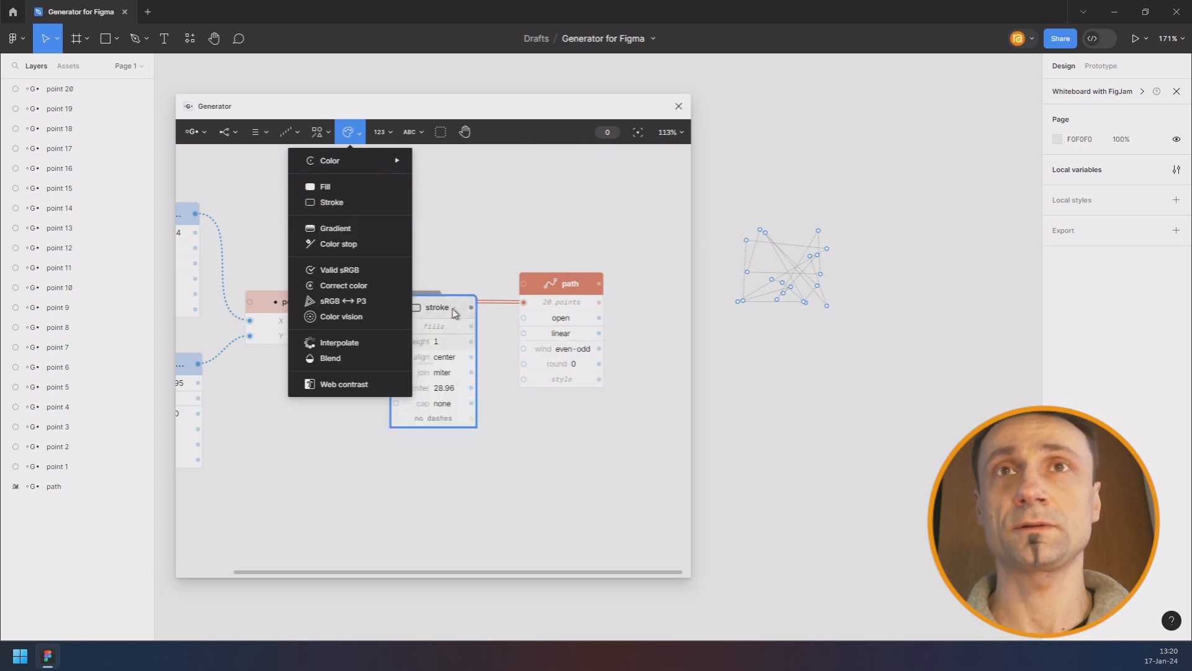
mouse_move(443, 324)
mouse_down()
mouse_move(392, 414)
mouse_move(466, 426)
mouse_move(520, 406)
mouse_move(529, 381)
mouse_move(515, 380)
mouse_up()
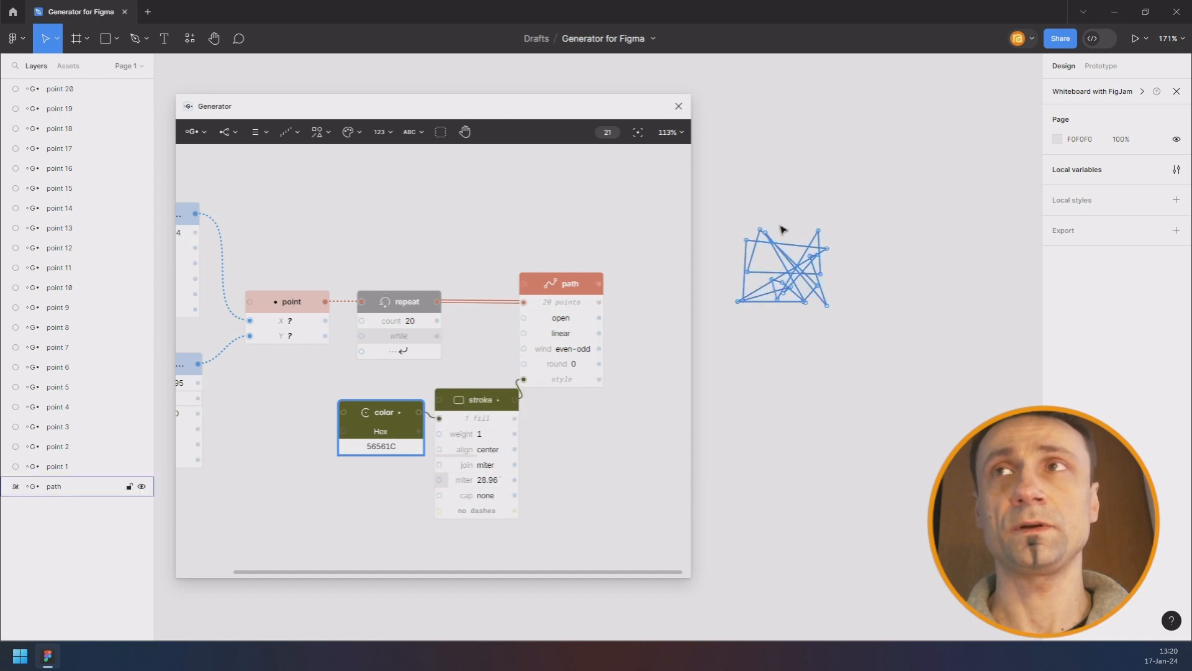
scroll(798, 230, up, 3)
scroll(898, 253, up, 2)
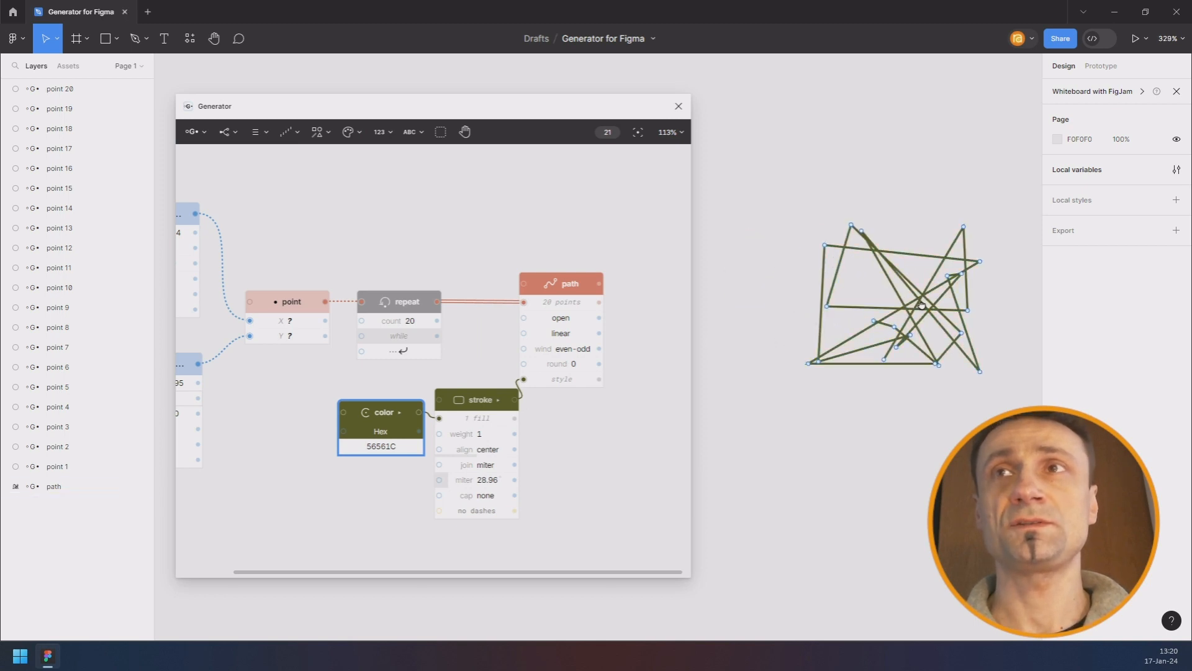
scroll(885, 320, up, 1)
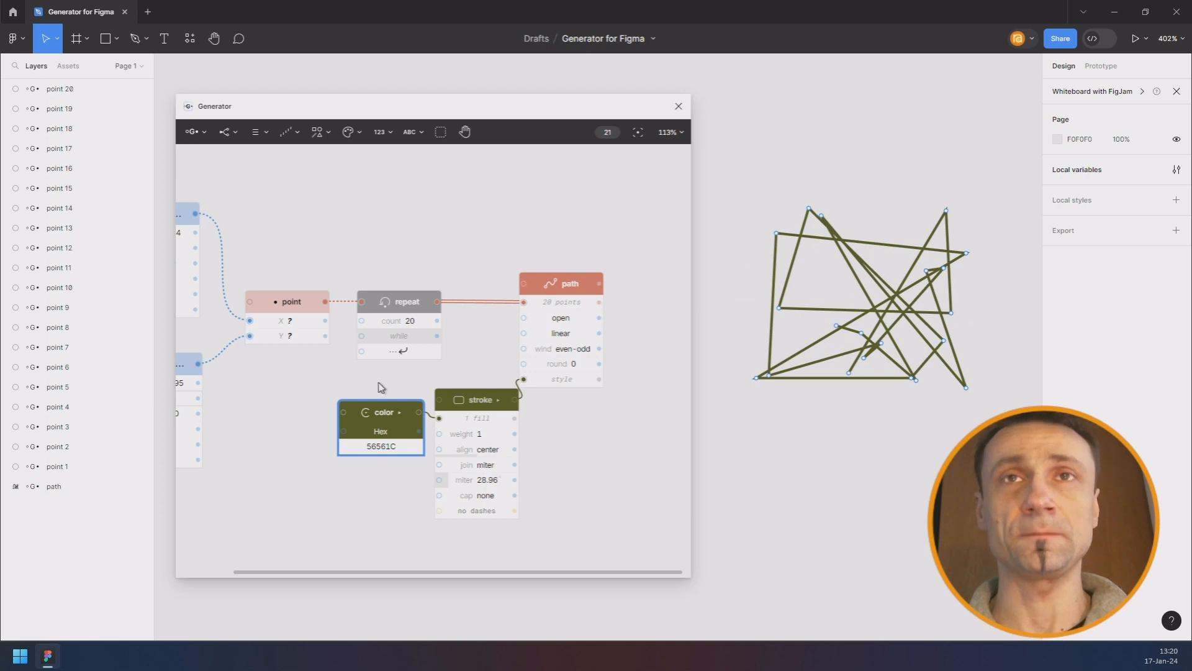
- Move the path, stroke and color nodes together farther away from the repeat node to make room
scroll(429, 324, down, 1)
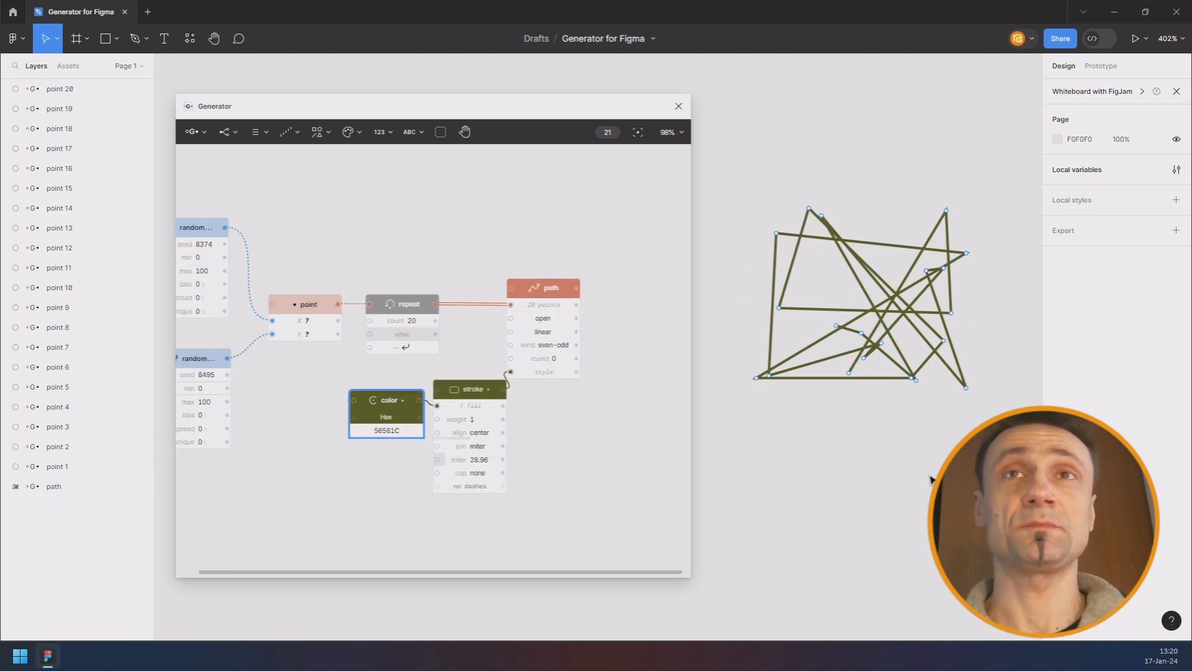
scroll(384, 282, down, 1)
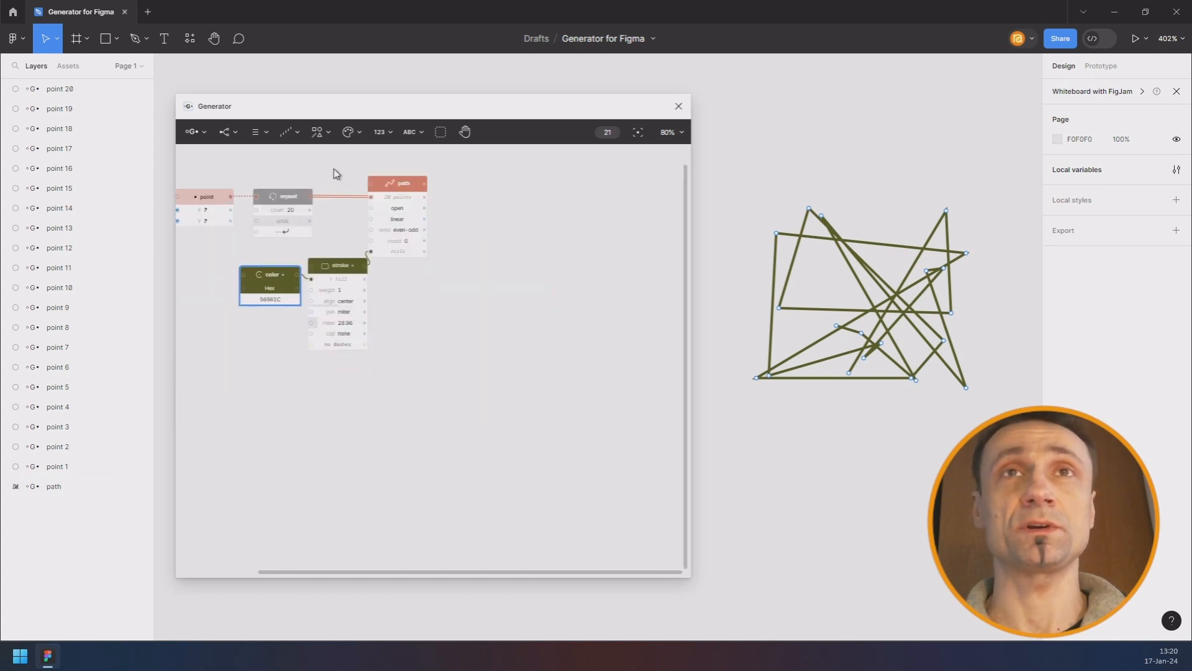
drag(383, 222, 304, 262)
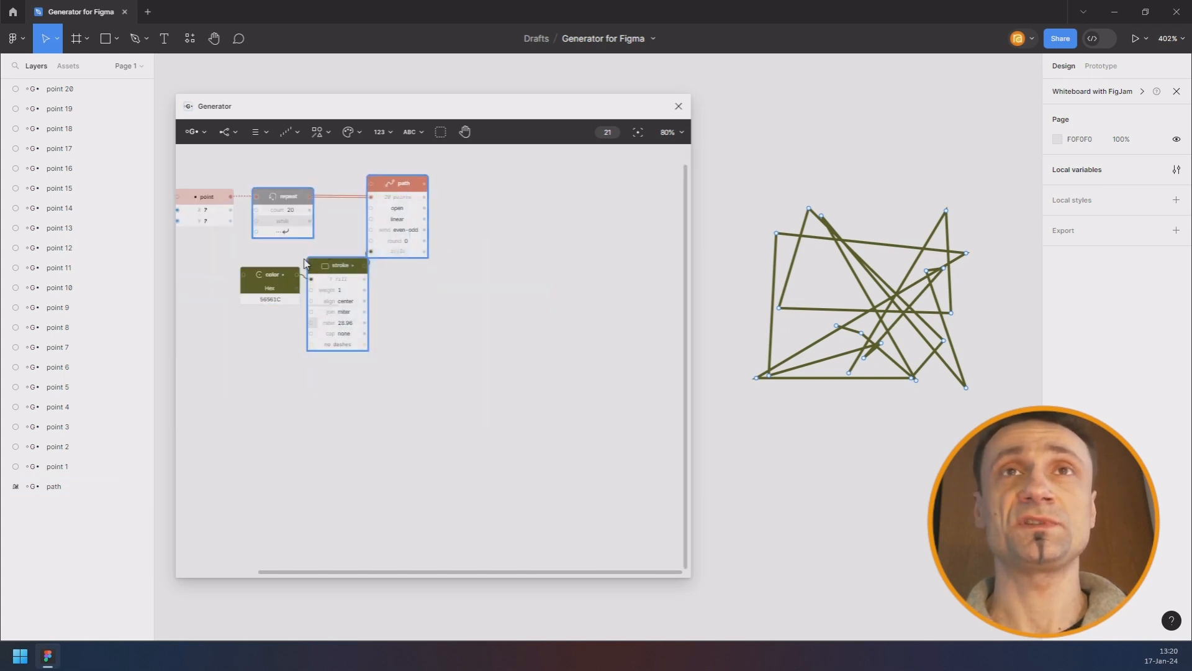
click(279, 282)
click(401, 188)
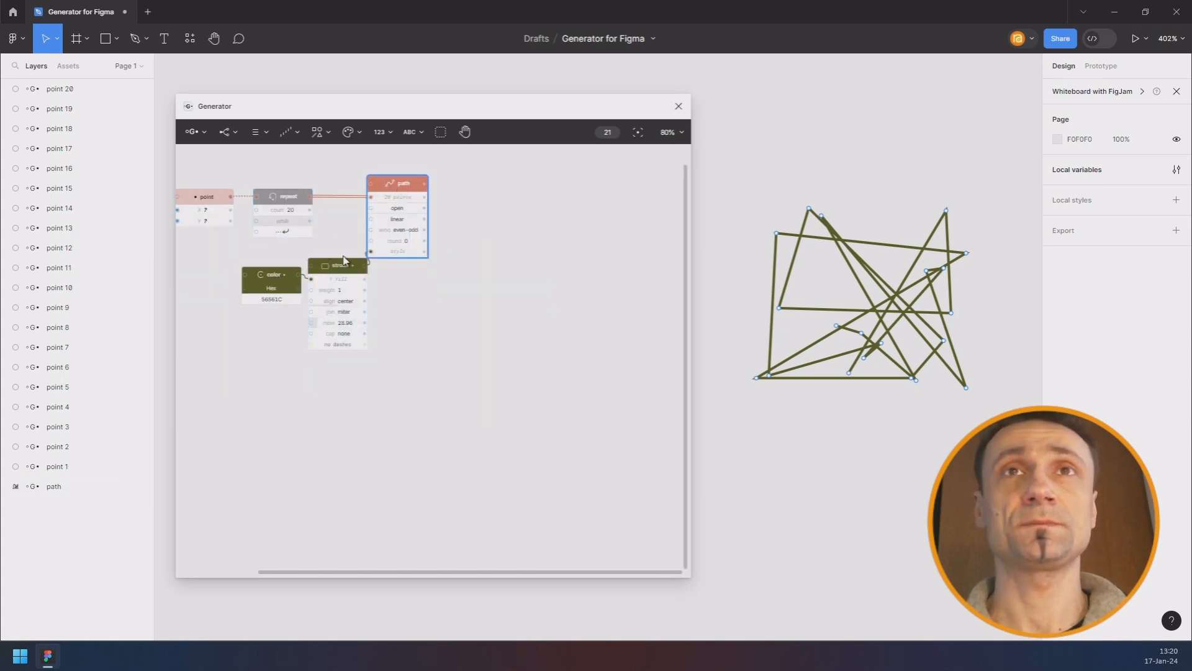
shift+click(346, 272)
shift+click(271, 287)
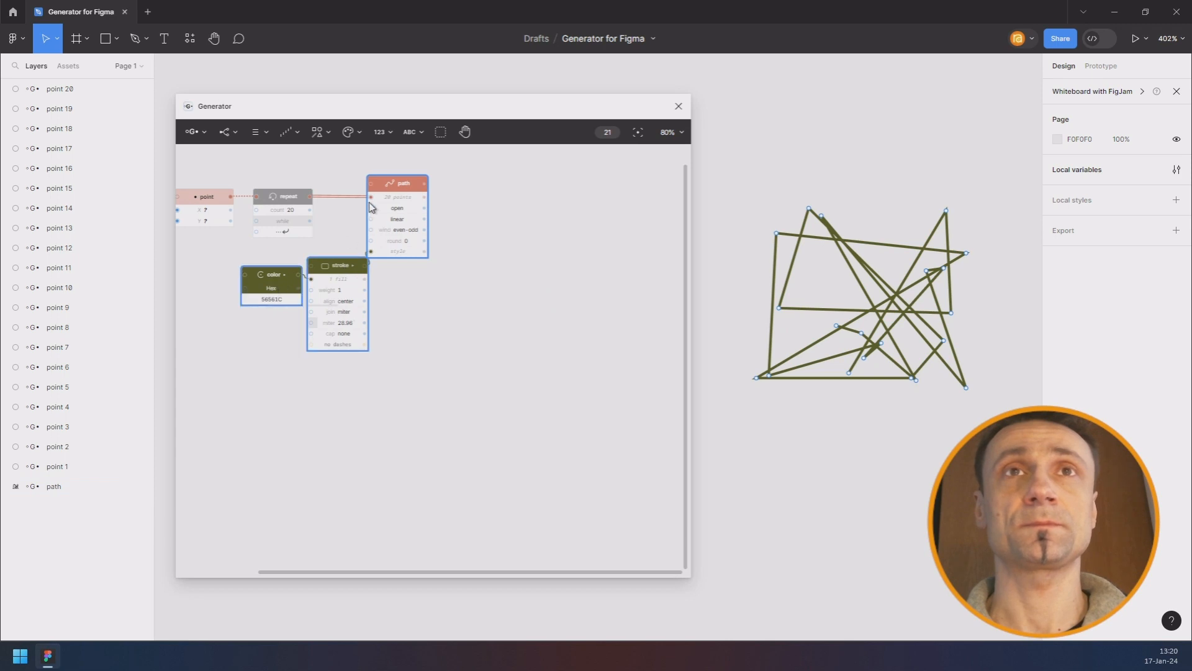
mouse_move(404, 185)
mouse_down()
mouse_move(663, 195)
mouse_move(662, 176)
mouse_up()
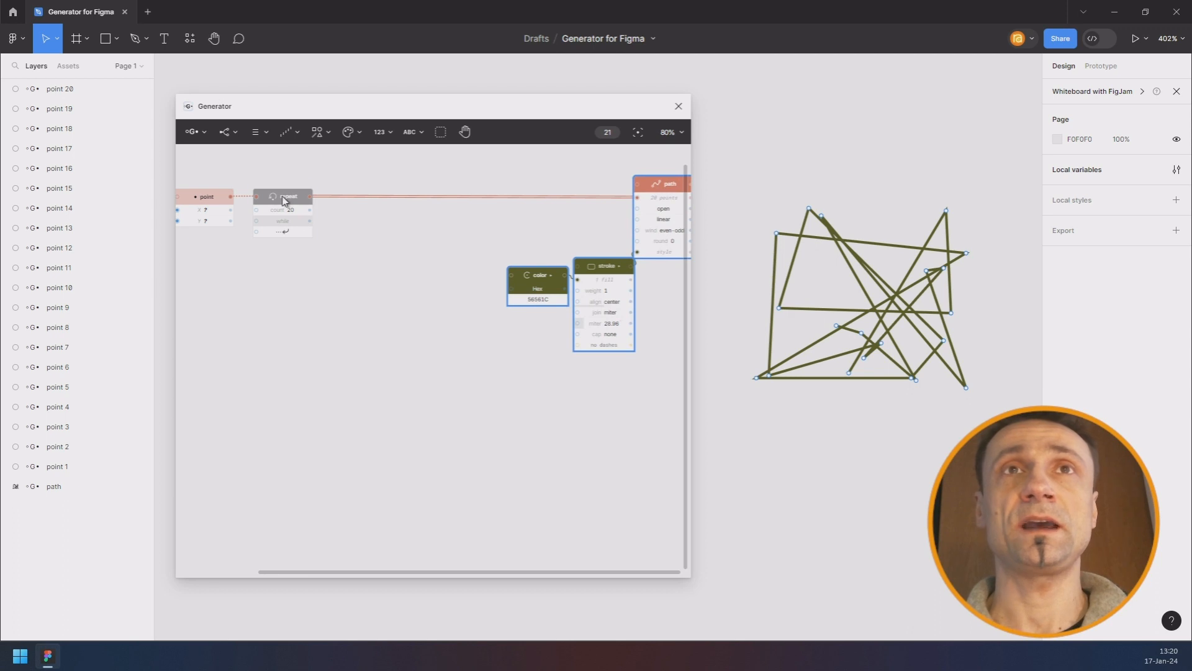
- Insert a Sort node between the repeat and path nodes, leaving a gap after the repeat node
click(285, 200)
key(space)
text(so)
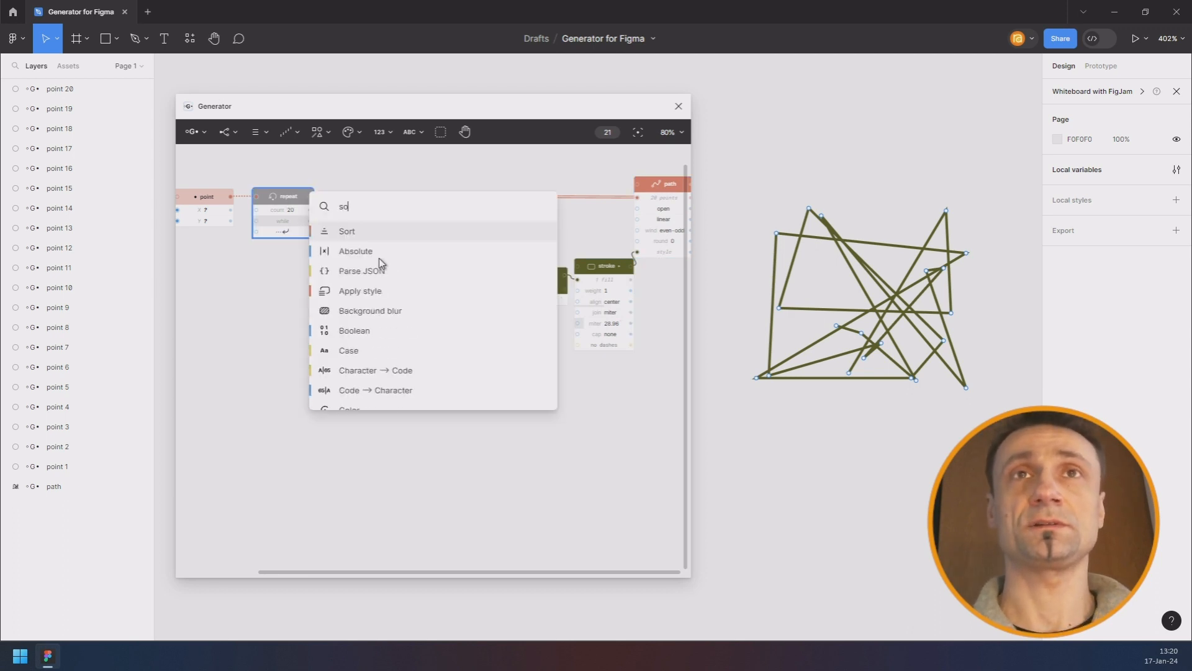
key(Return)
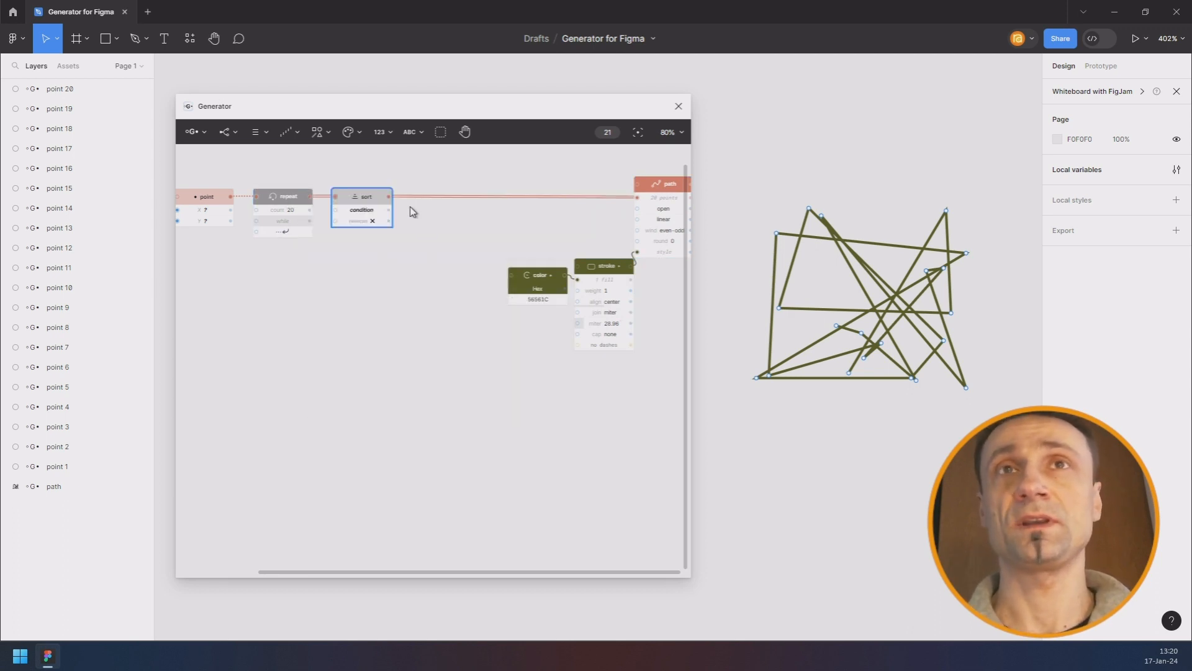
drag(372, 202, 408, 202)
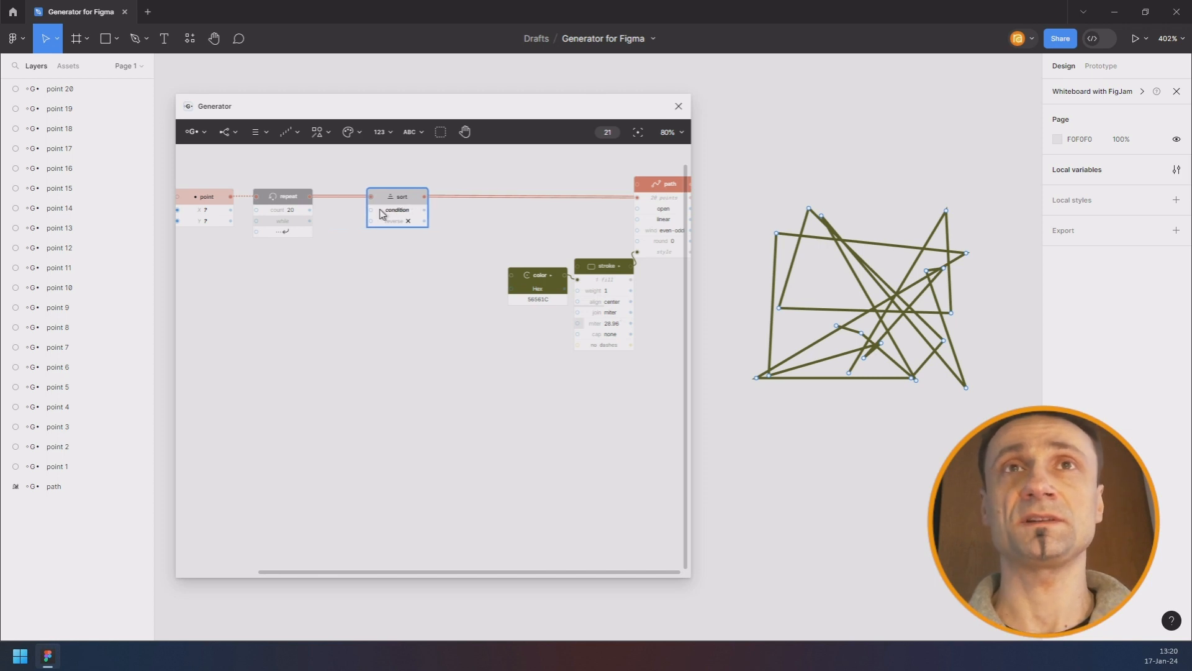
drag(366, 287, 398, 316)
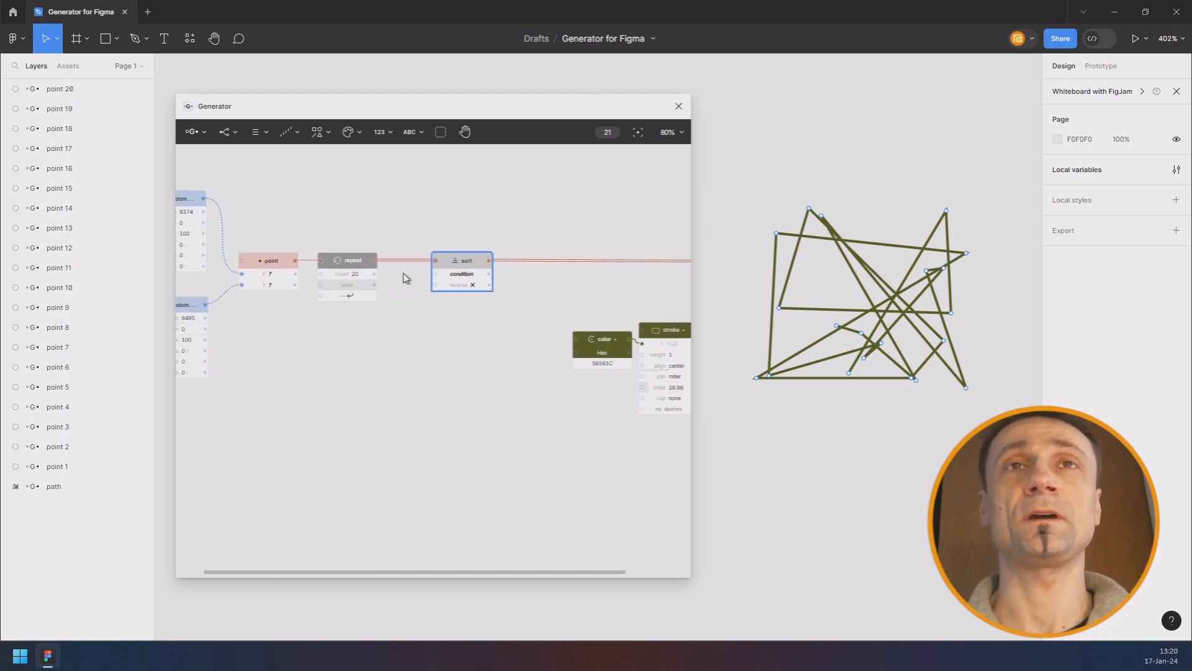
scroll(406, 278, up, 4)
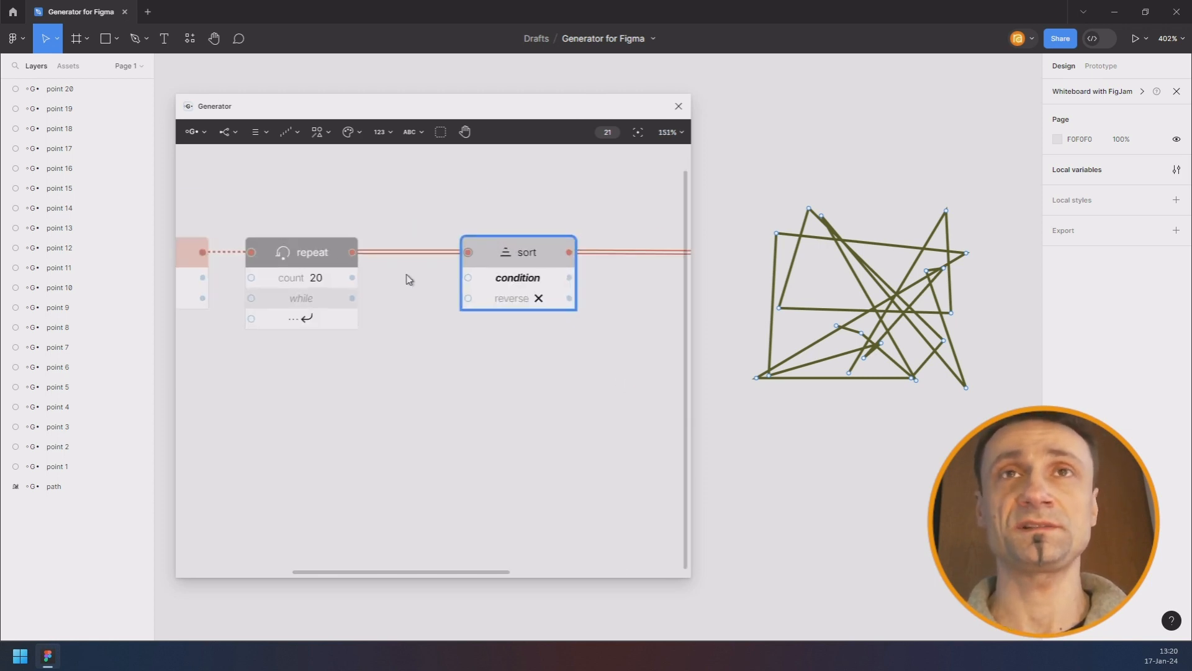
drag(535, 261, 568, 263)
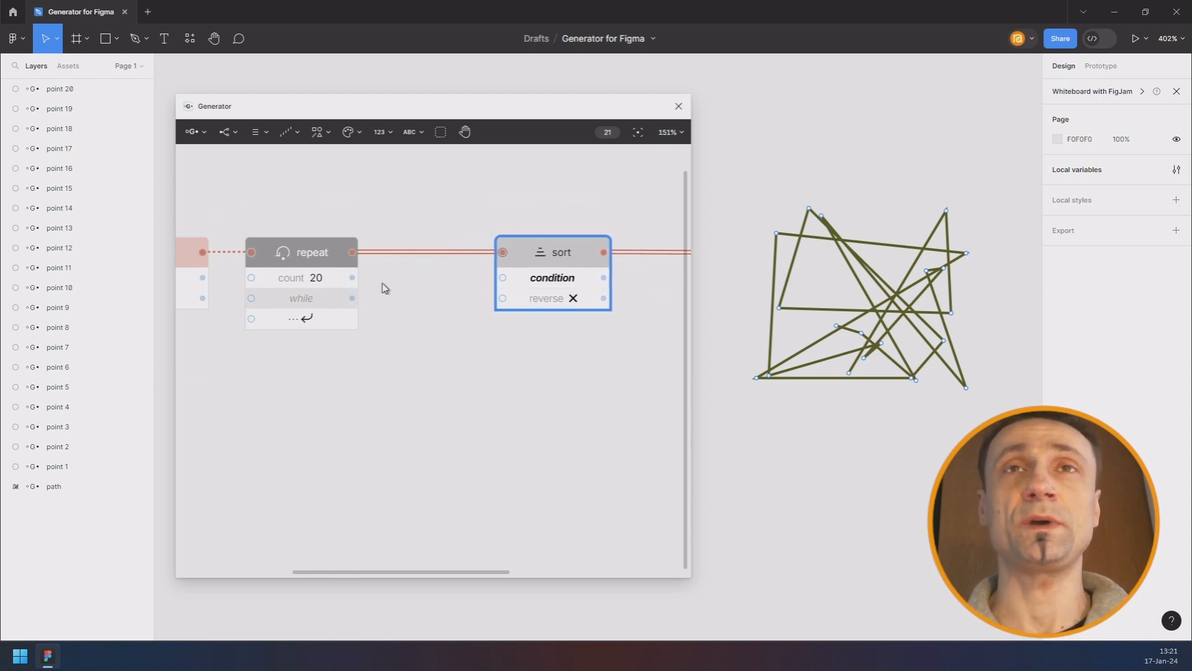
- Add a second vector Point node below the connection between the repeat and sort nodes
scroll(382, 284, down, 3)
drag(374, 326, 412, 330)
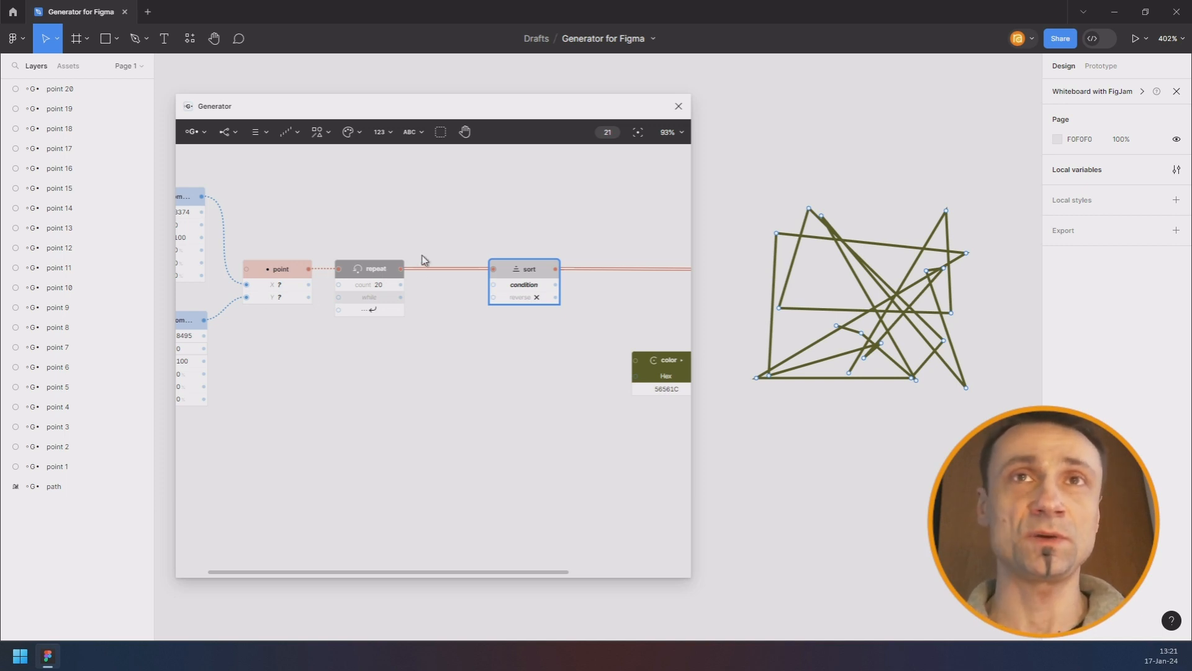
drag(403, 276, 465, 219)
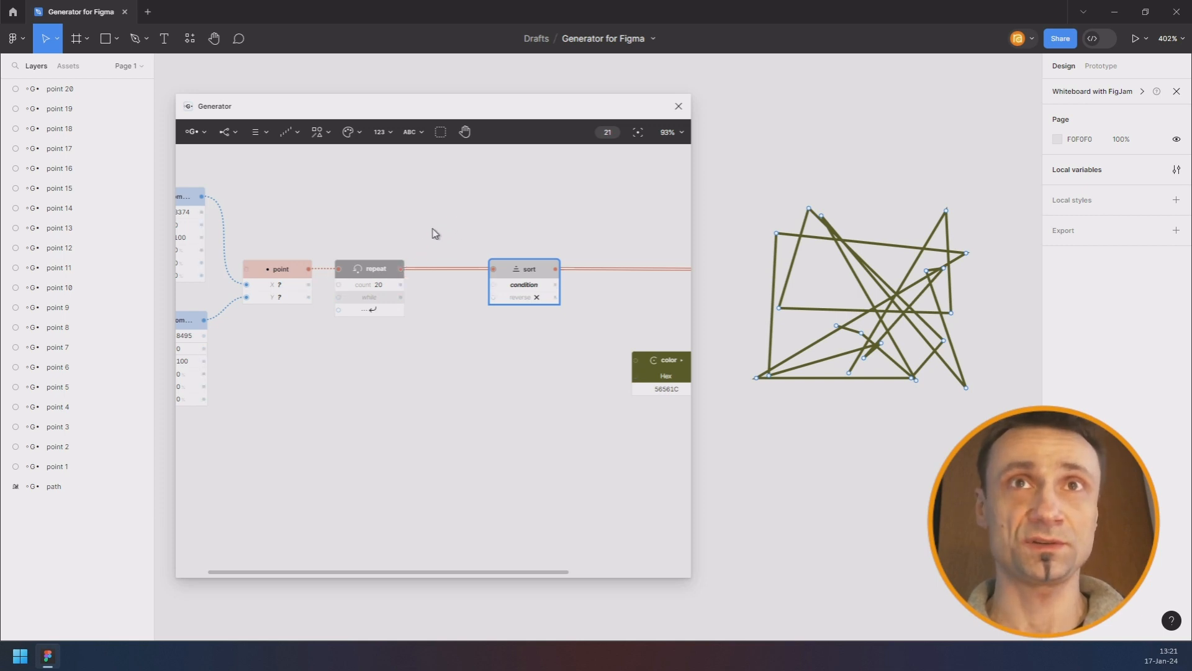
click(349, 132)
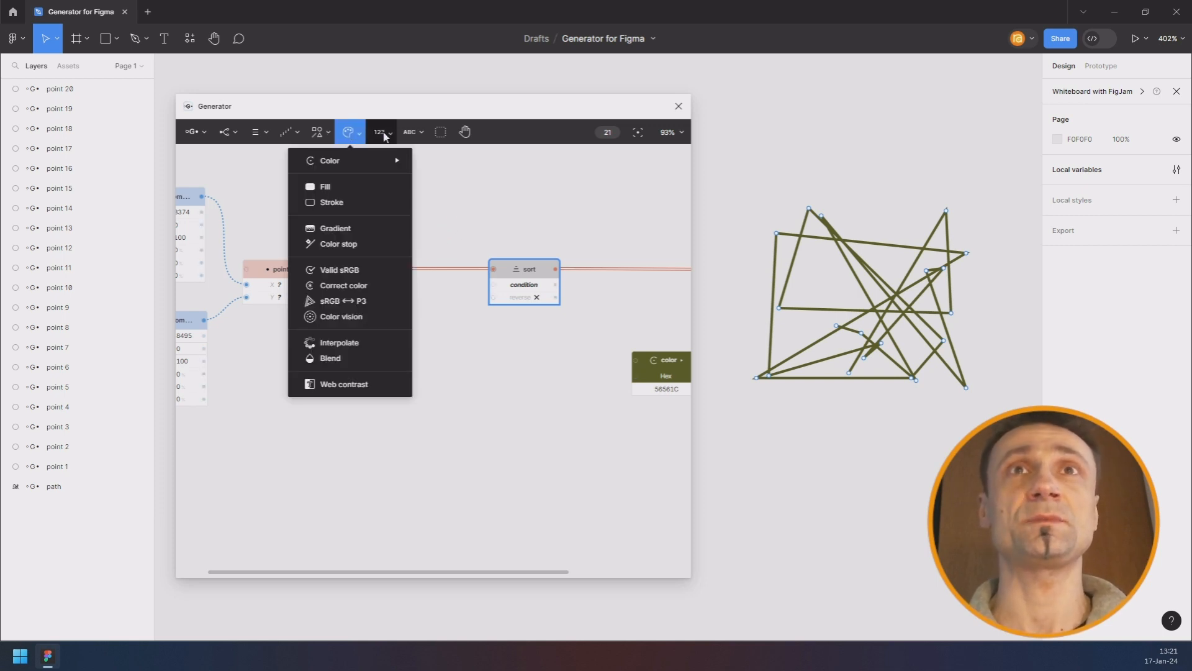
click(318, 133)
mouse_move(331, 178)
click(416, 231)
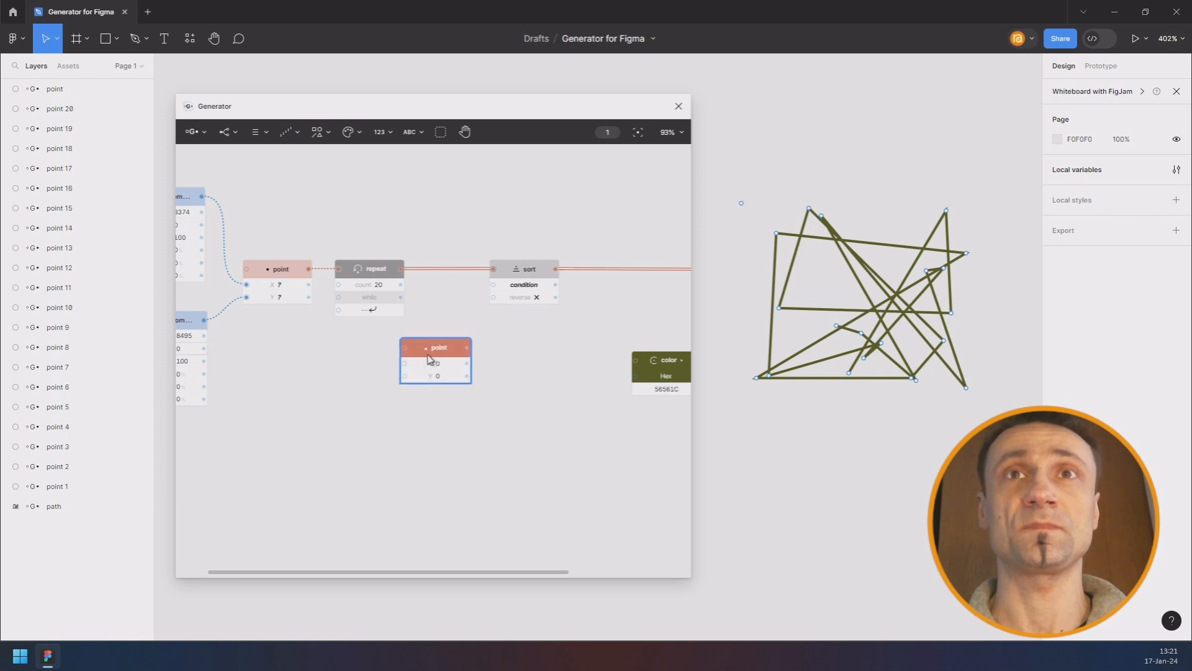
- Move the vector Point node below the repeat node and feed its X value into the Sort node's condition
click(421, 369)
drag(452, 370, 441, 365)
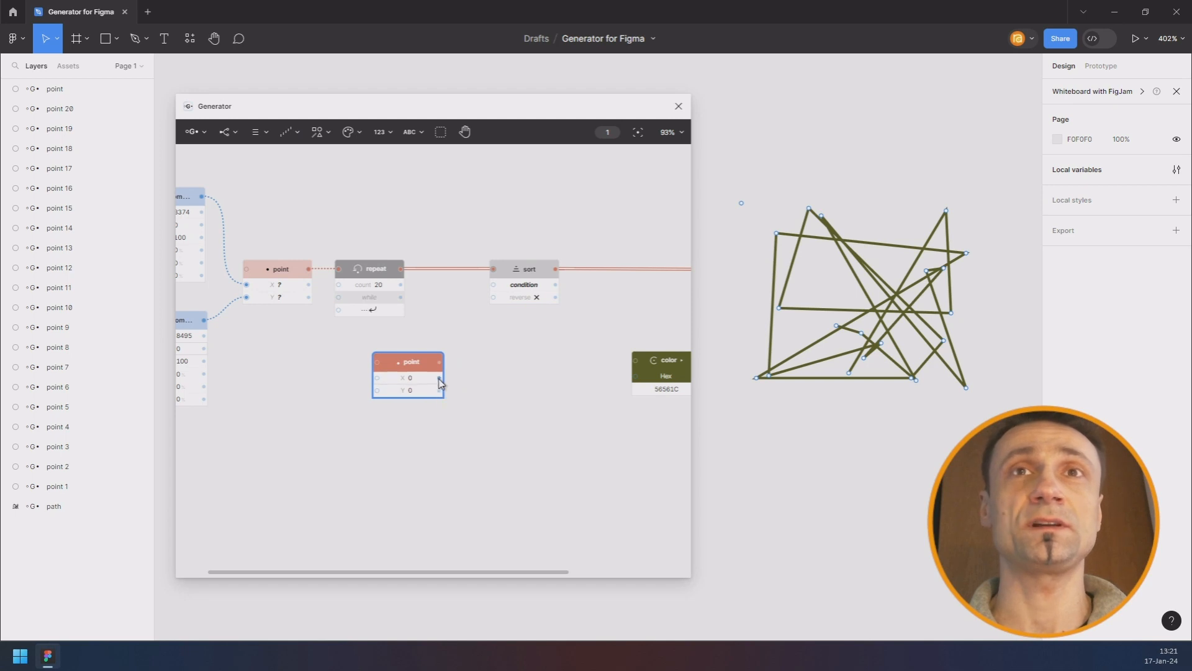
drag(439, 378, 513, 287)
click(494, 284)
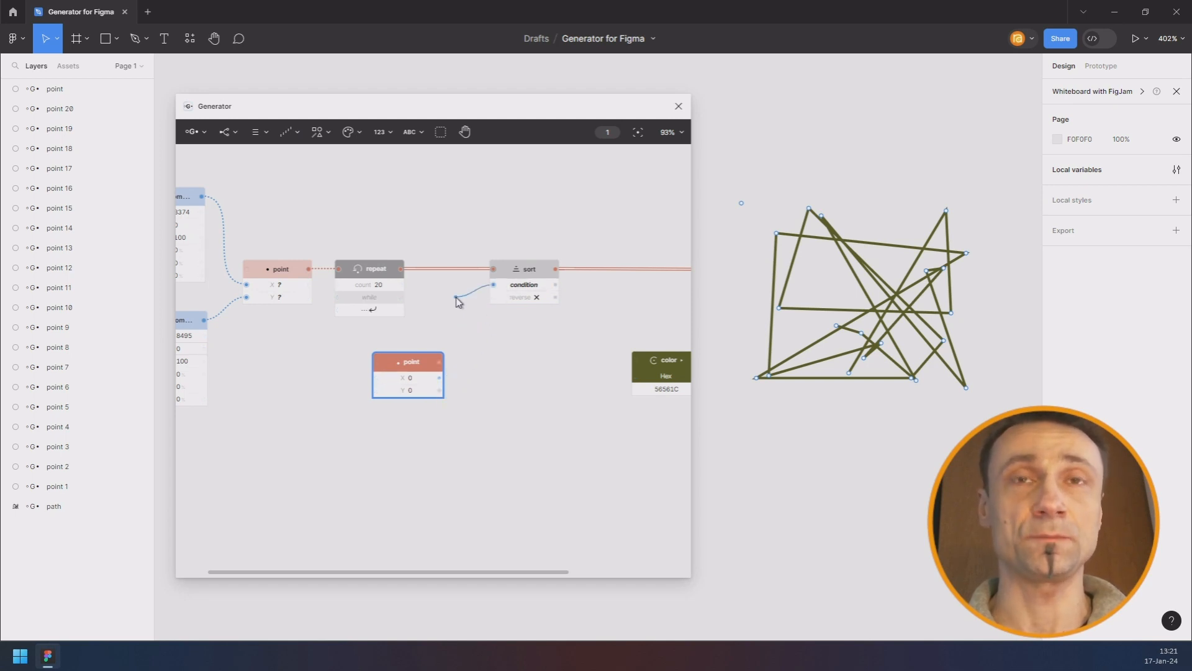
drag(457, 302, 457, 303)
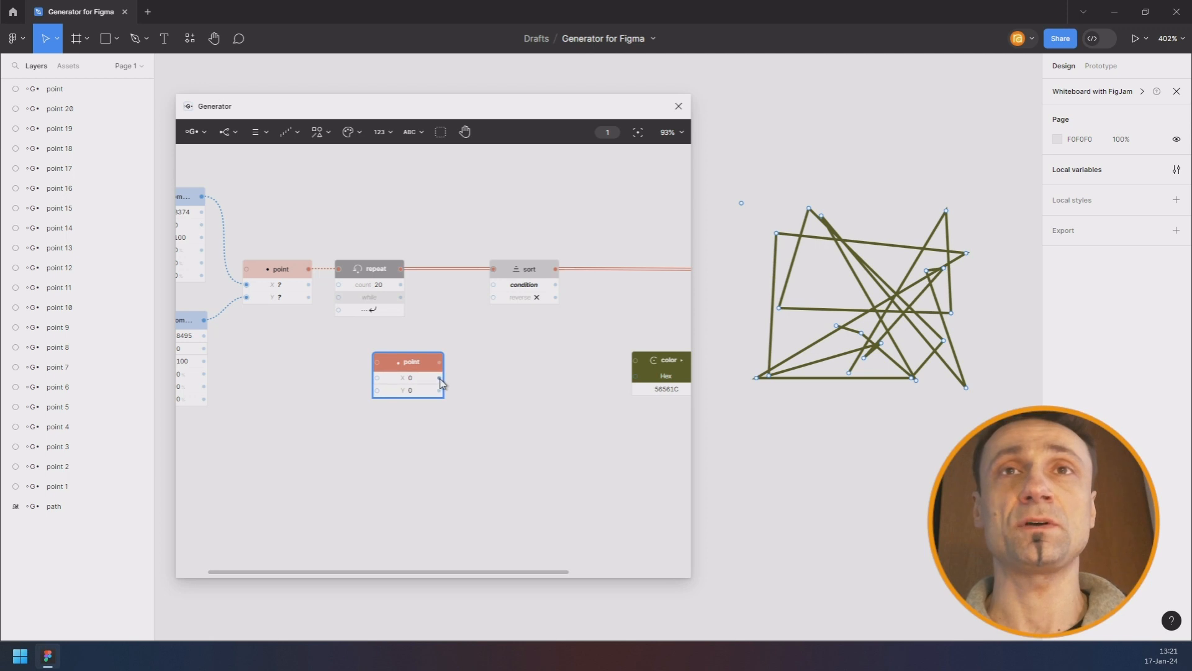
drag(440, 377, 495, 285)
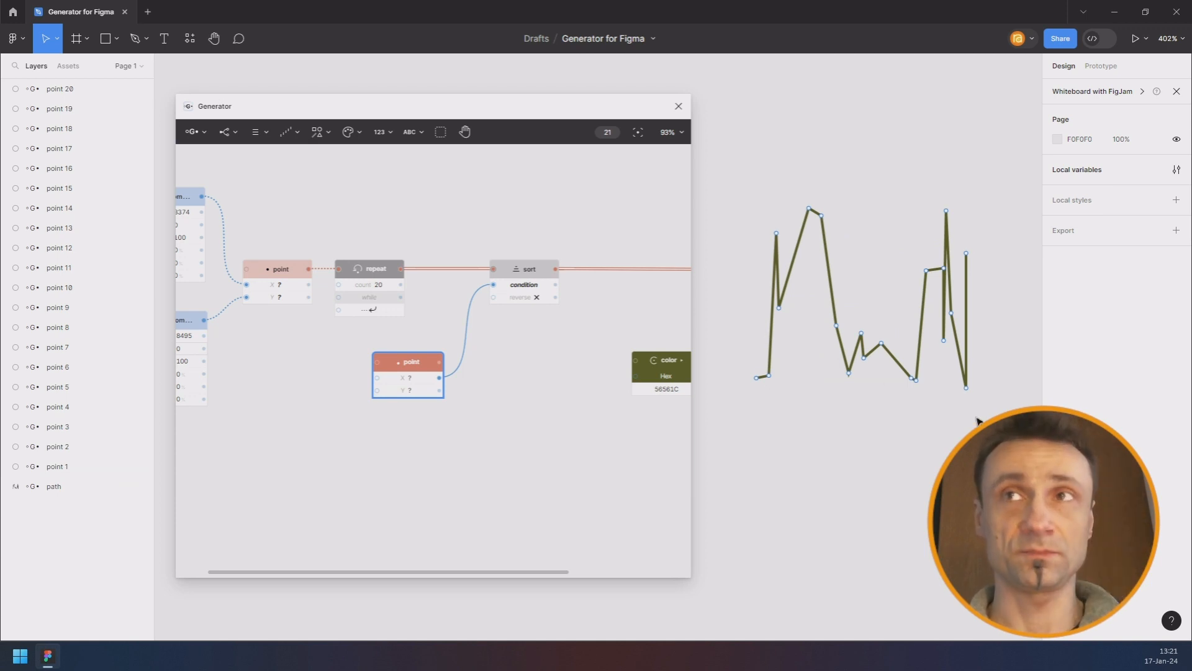
- Feed the Point node's Y value into the Sort node's condition in place of X, and disconnect it again
drag(439, 391, 495, 286)
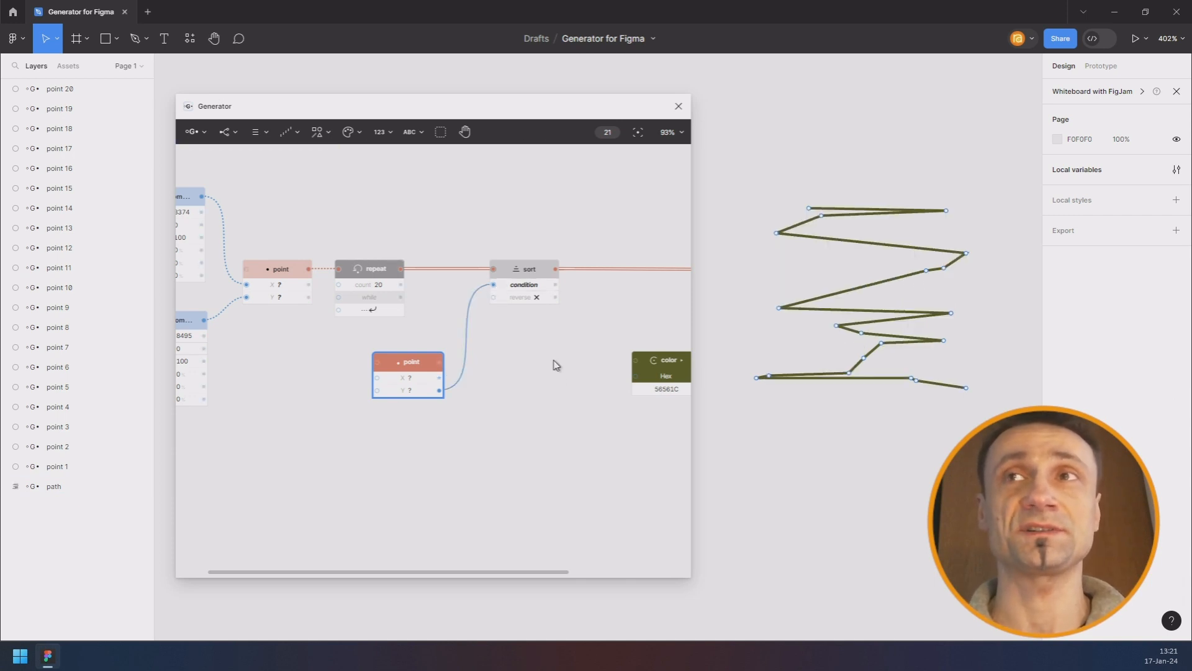
drag(493, 285, 475, 323)
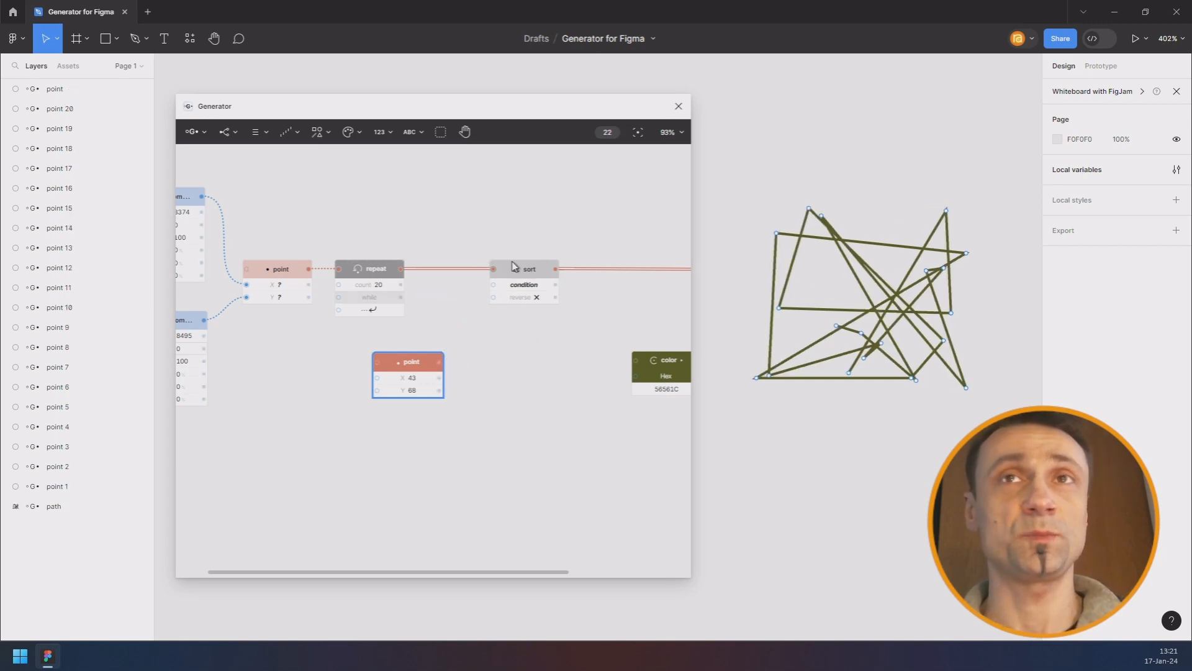
- Delete all the nodes in the graph
scroll(495, 224, down, 5)
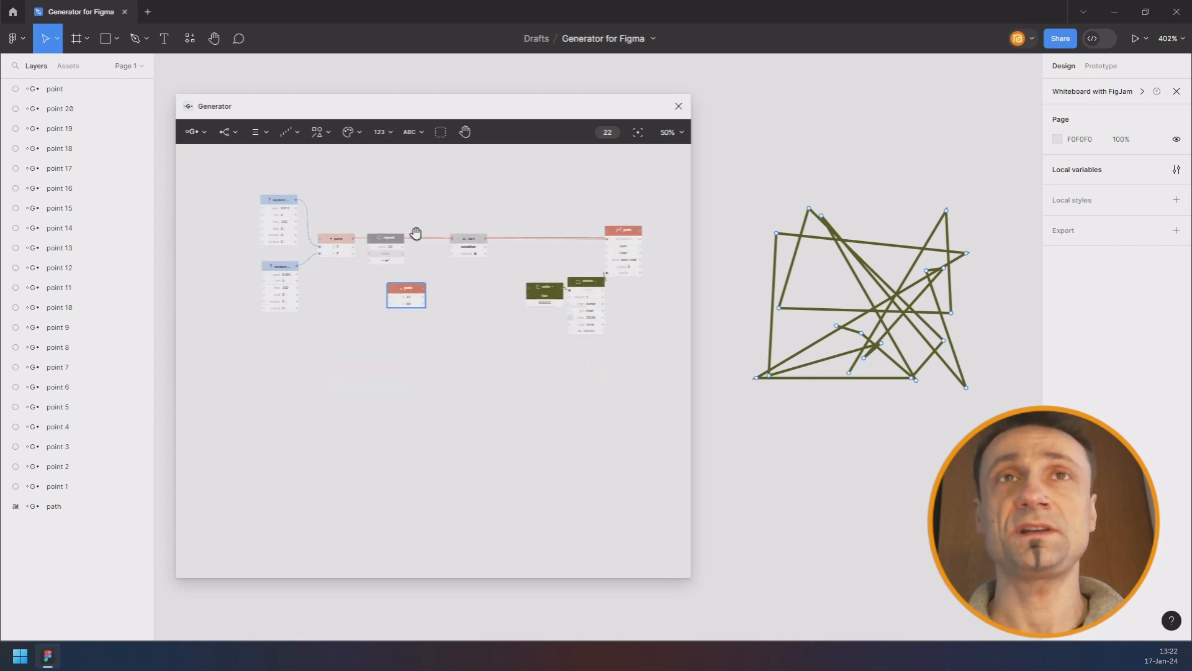
drag(214, 202, 607, 431)
key(Delete)
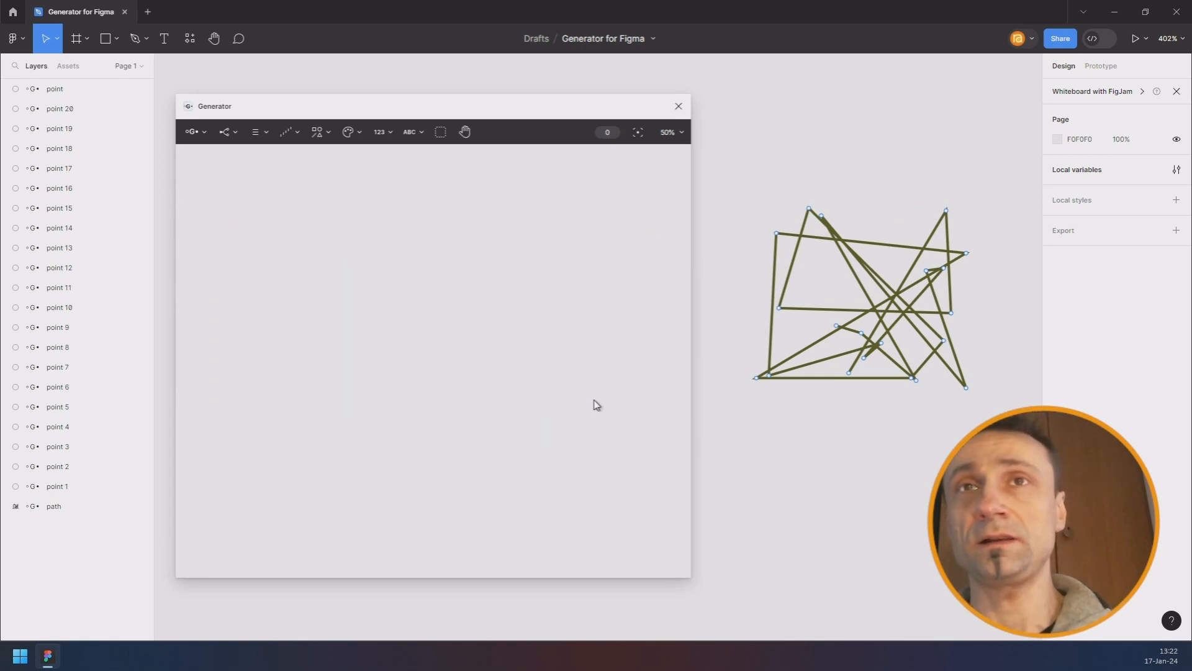
- Add a Text node and paste the semicolon-separated car dataset into it
click(410, 131)
click(406, 165)
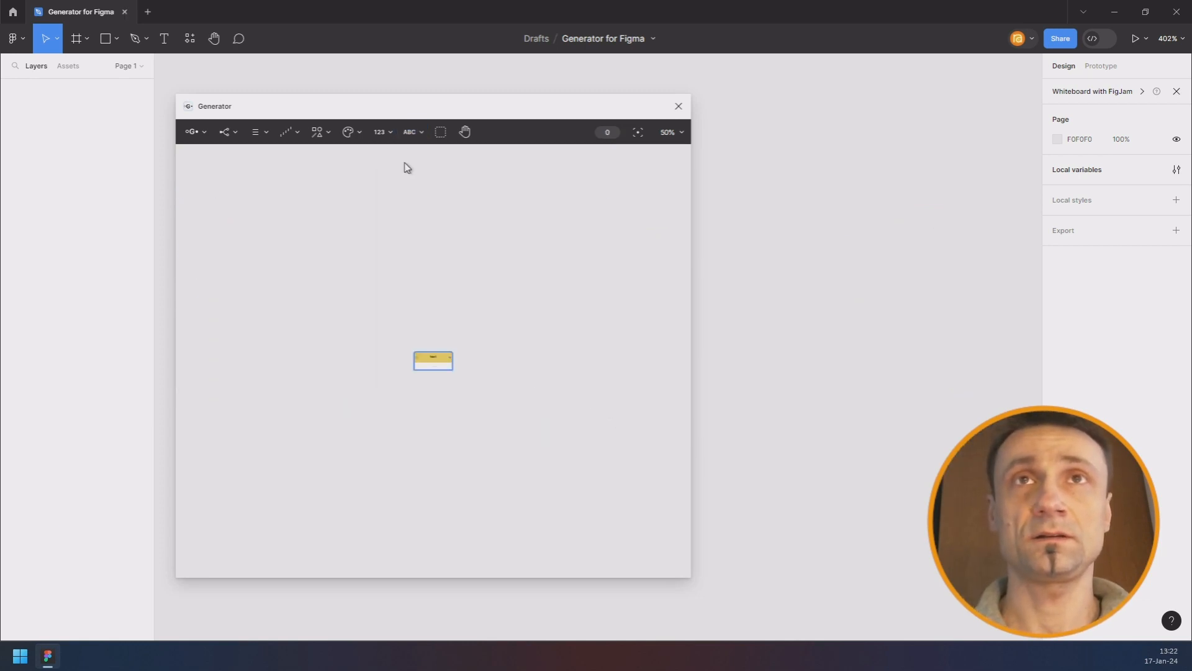
click(432, 377)
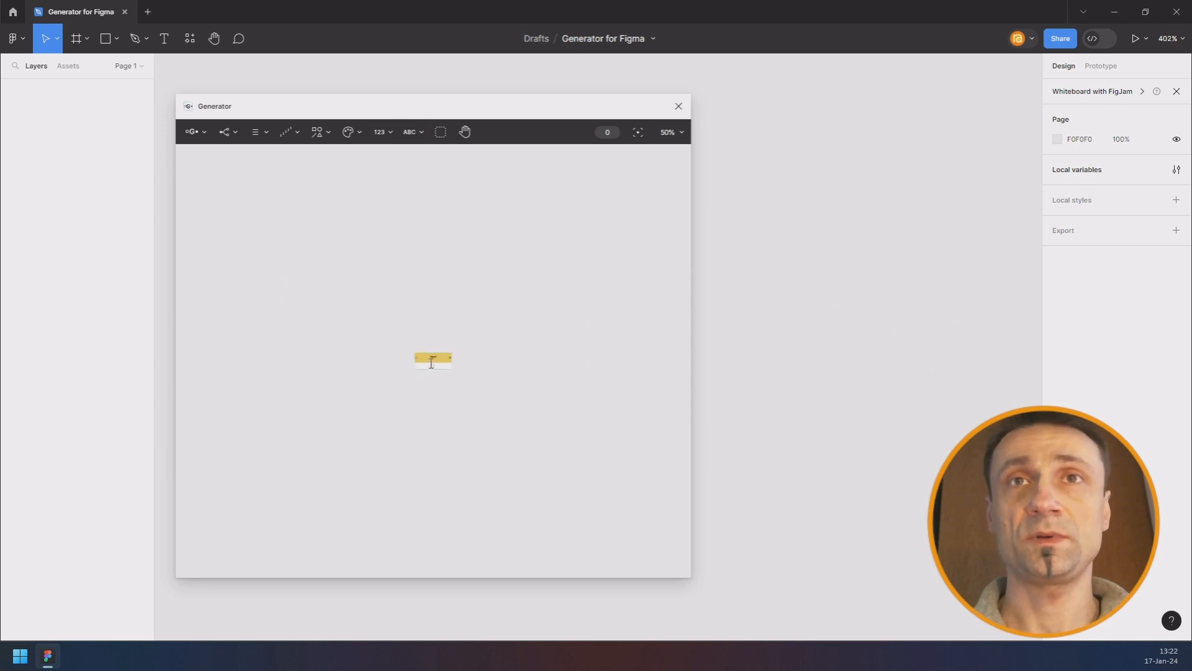
scroll(435, 366, up, 5)
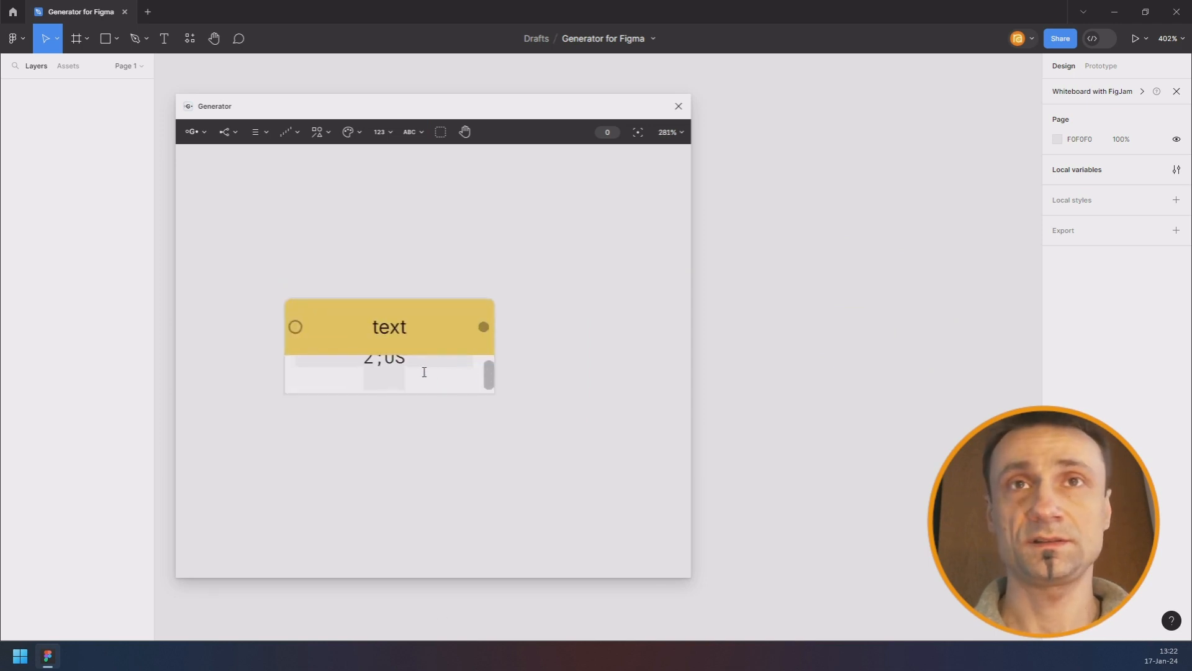
- Left-align the dataset in the Text node and enlarge the node so that full rows fit
drag(536, 425, 653, 500)
right_click(484, 382)
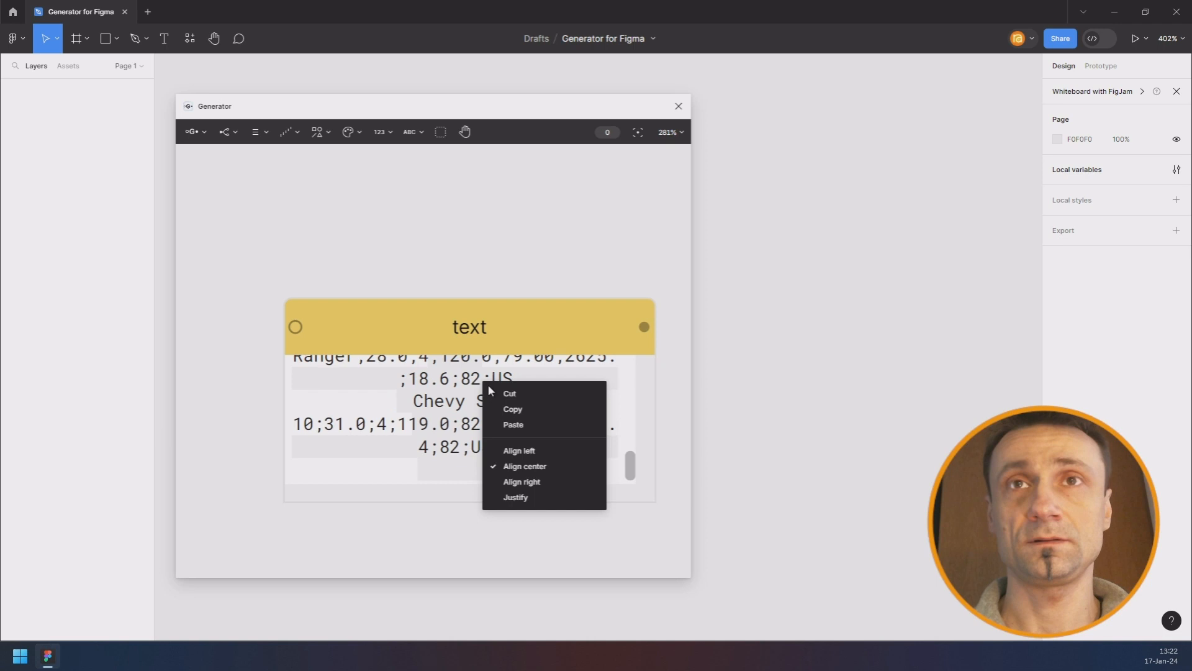
click(557, 455)
scroll(408, 379, down, 3)
drag(420, 353, 282, 269)
drag(394, 365, 641, 555)
scroll(501, 454, up, 15)
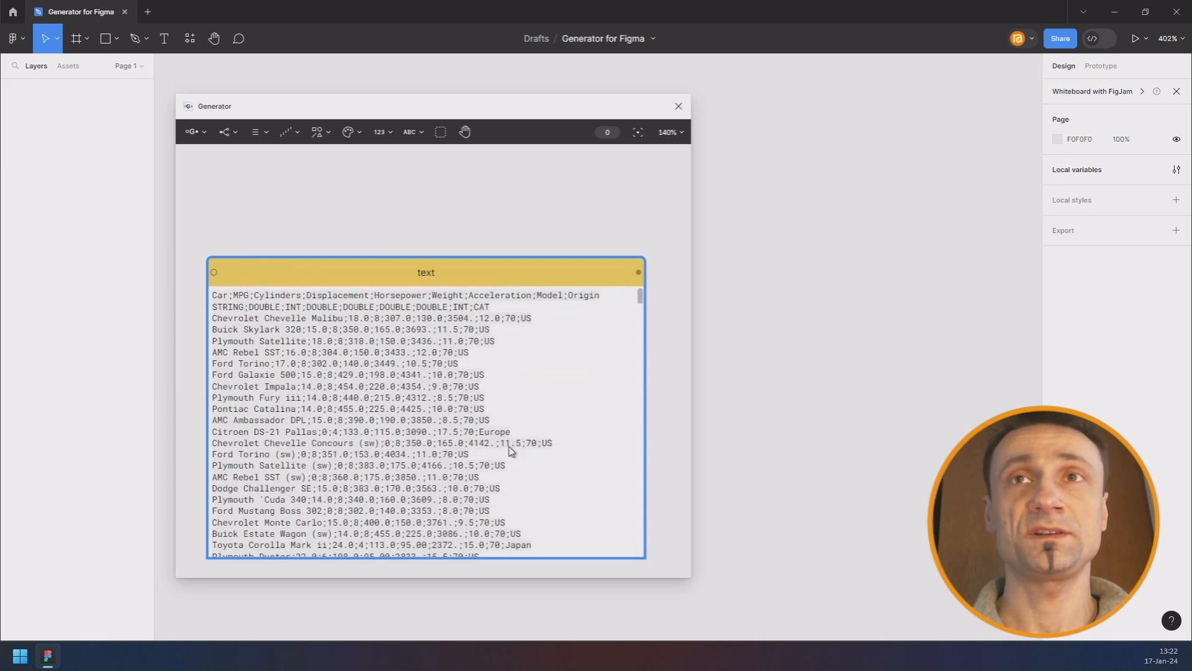
drag(420, 243, 362, 197)
scroll(362, 210, down, 2)
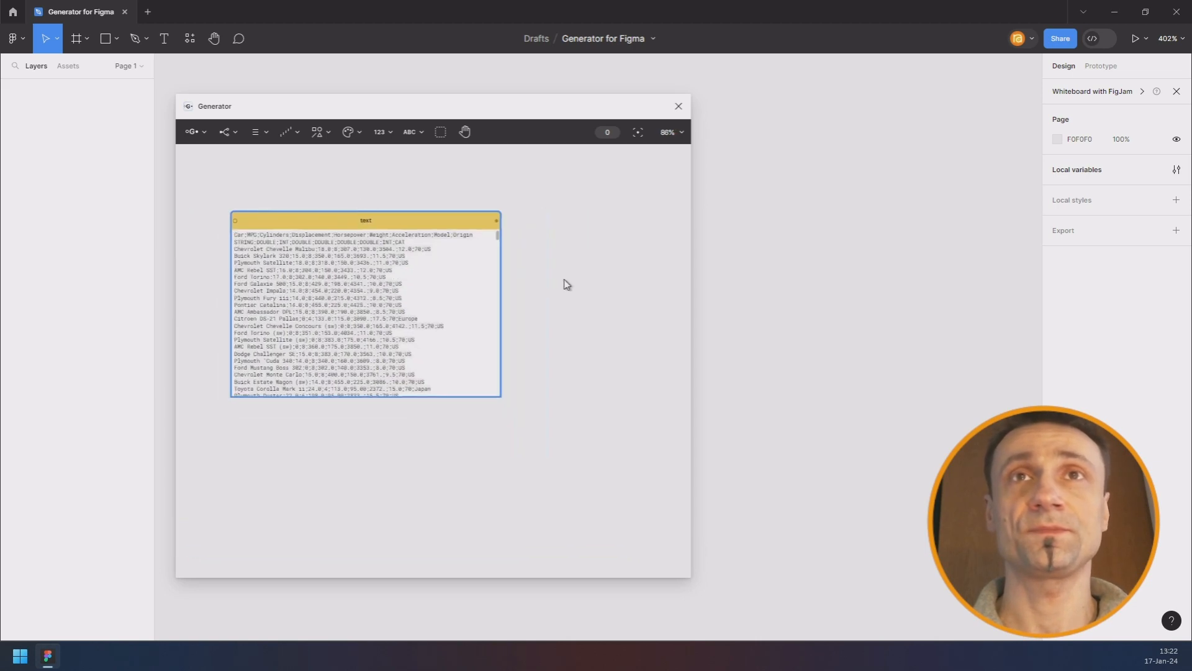
- Add a CSV node fed by the Text node and set its column separator to a semicolon
drag(586, 280, 434, 319)
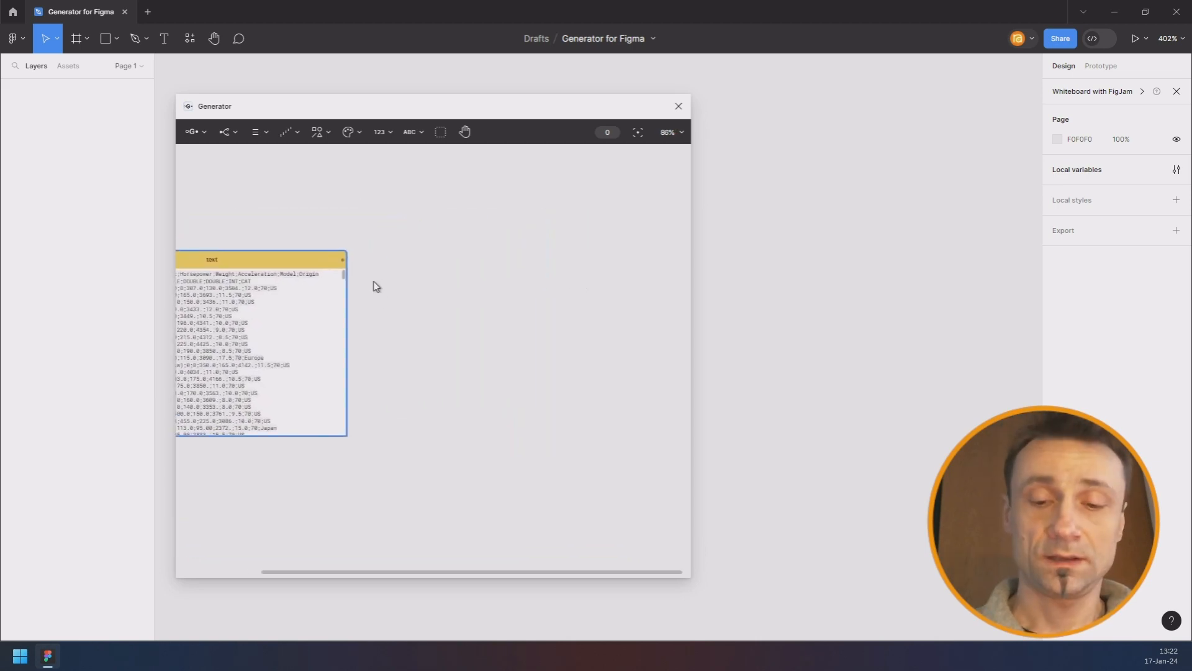
key(ctrl+f)
text(csv)
key(Return)
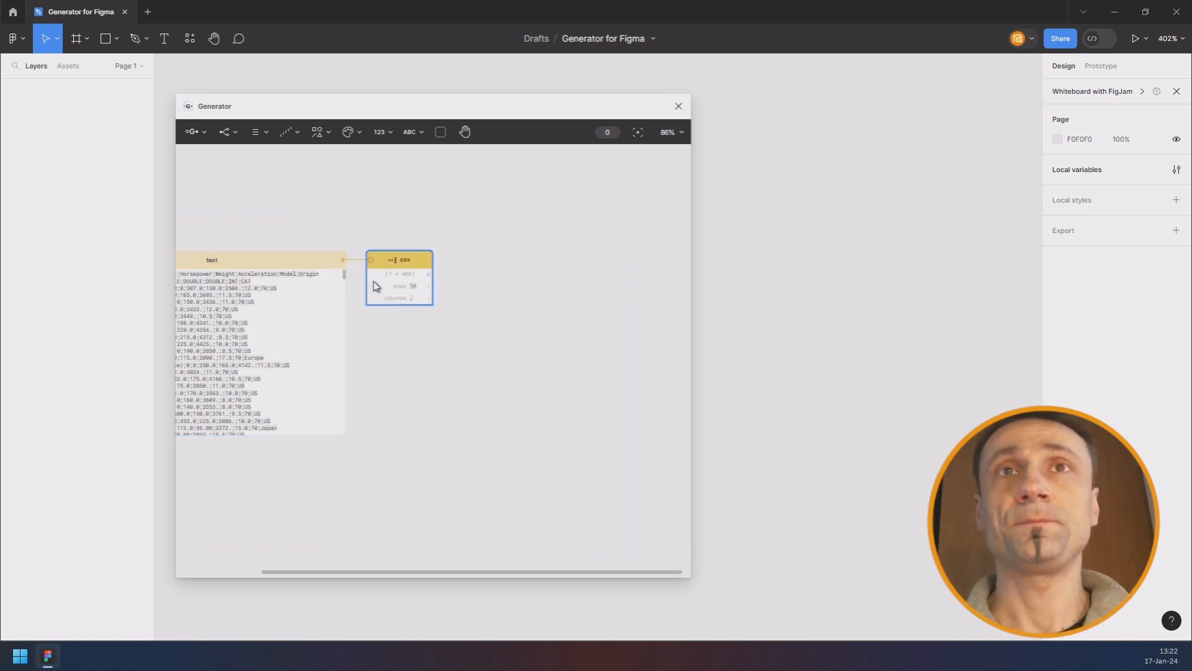
scroll(416, 281, up, 3)
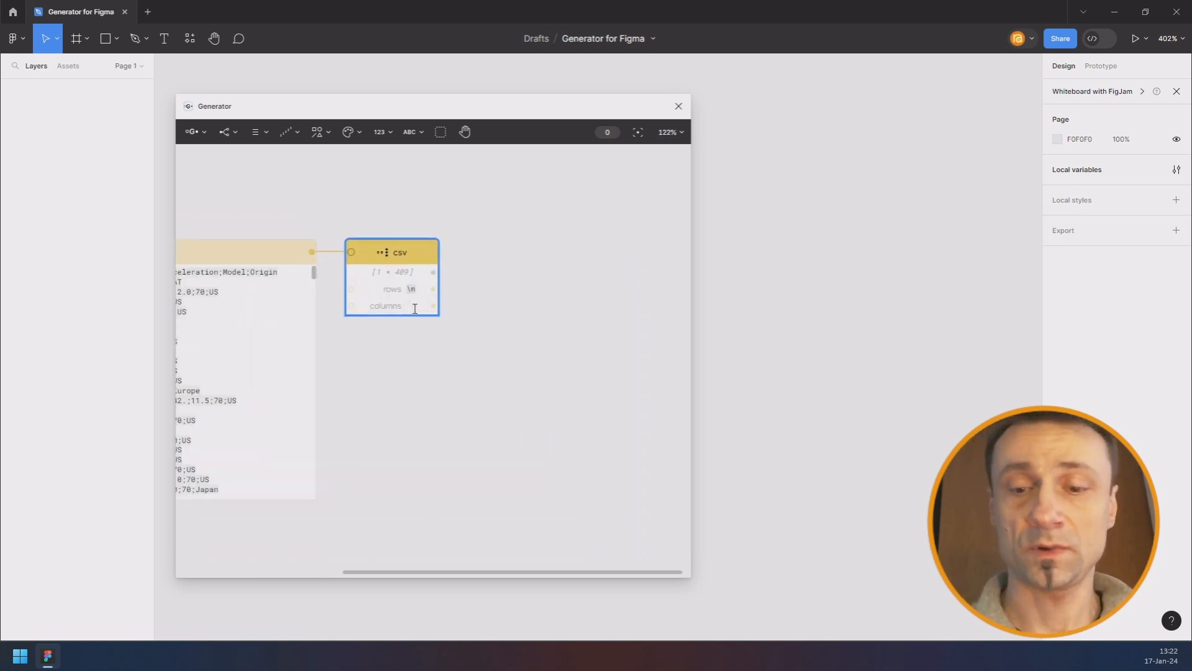
scroll(481, 320, down, 4)
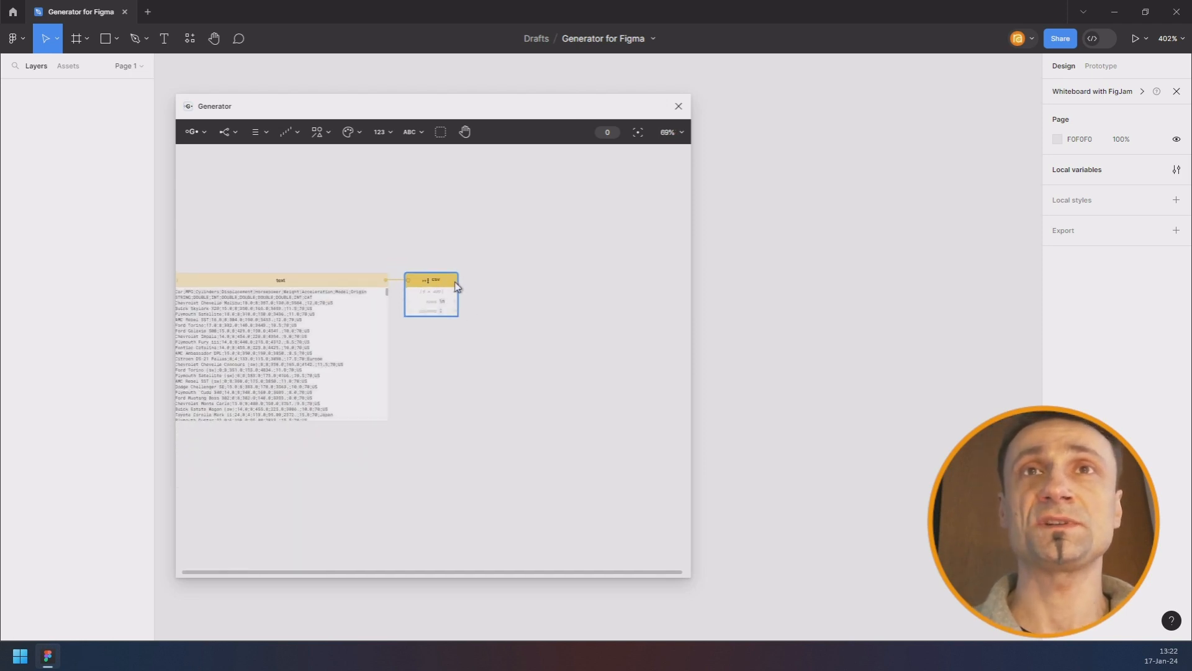
- Add a Column node, connect the CSV node's output to it and place it just after the CSV node
drag(456, 287, 552, 294)
scroll(522, 268, up, 4)
click(256, 131)
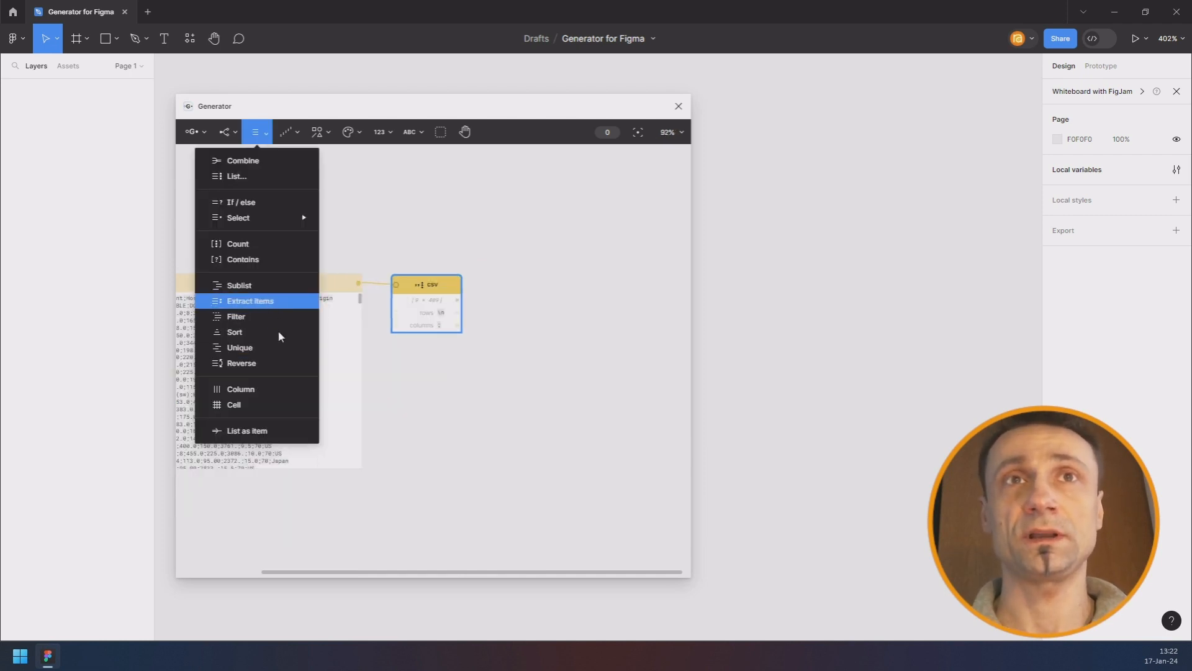
click(241, 389)
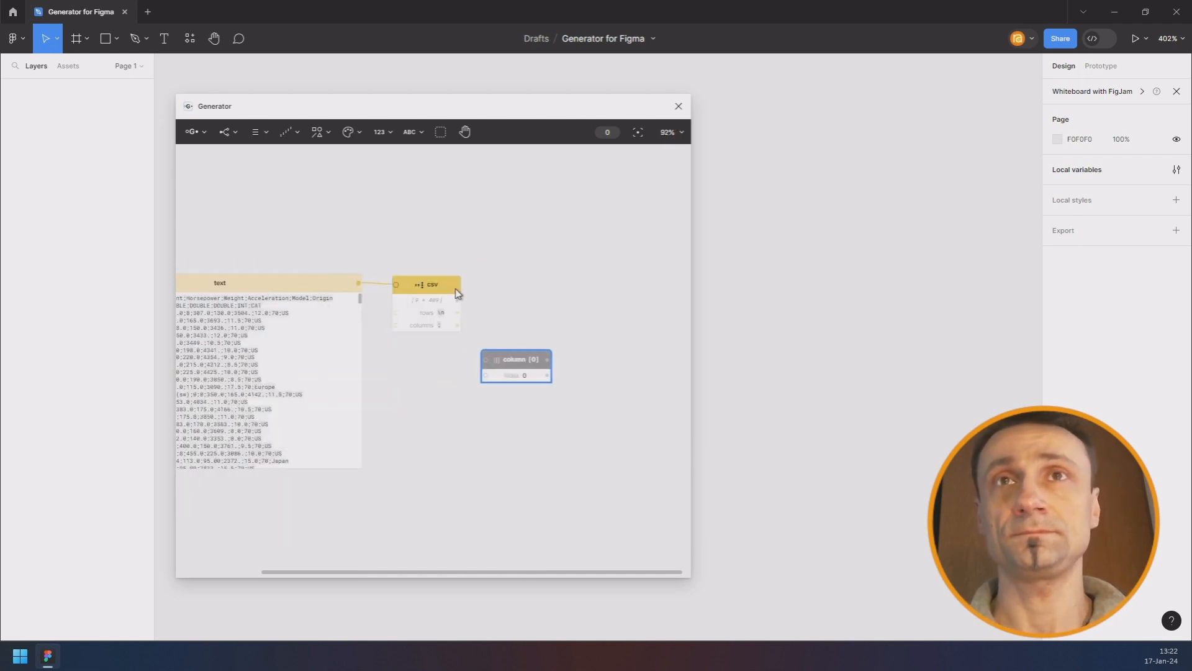
drag(458, 302, 488, 371)
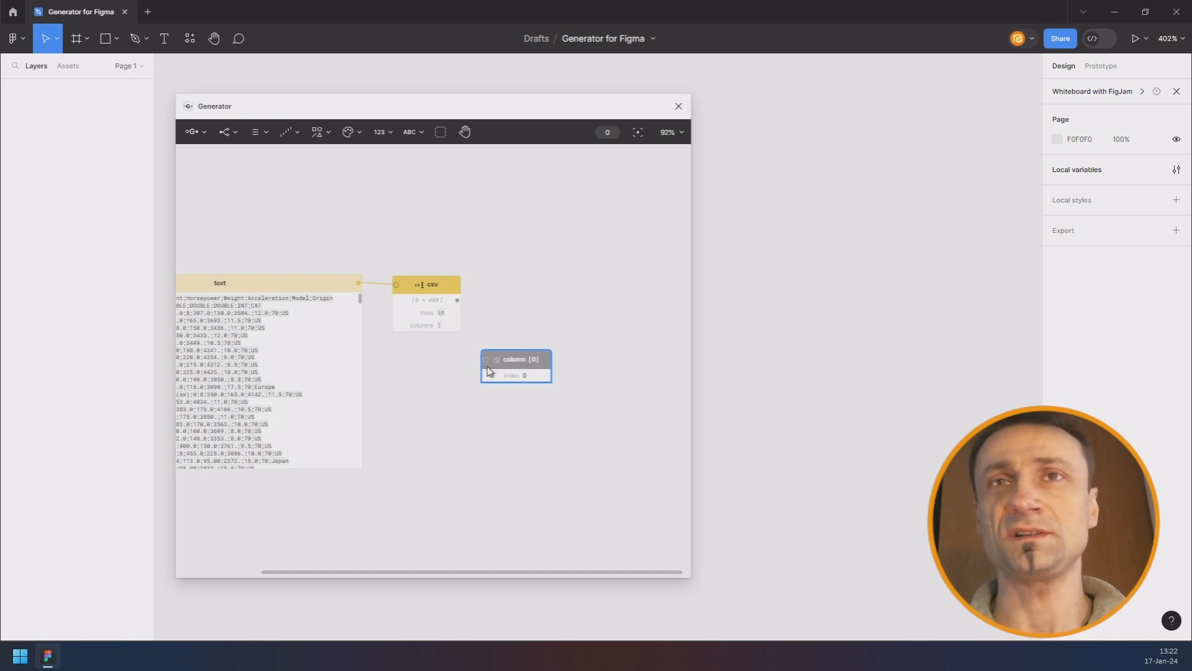
click(424, 287)
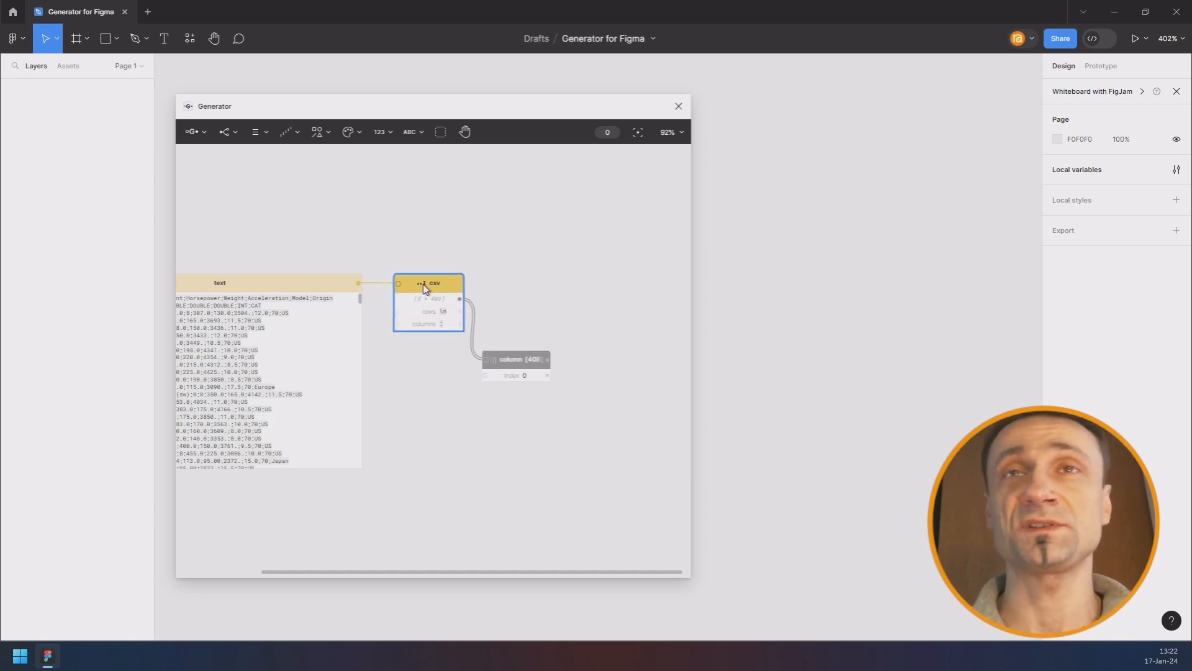
drag(525, 364, 530, 332)
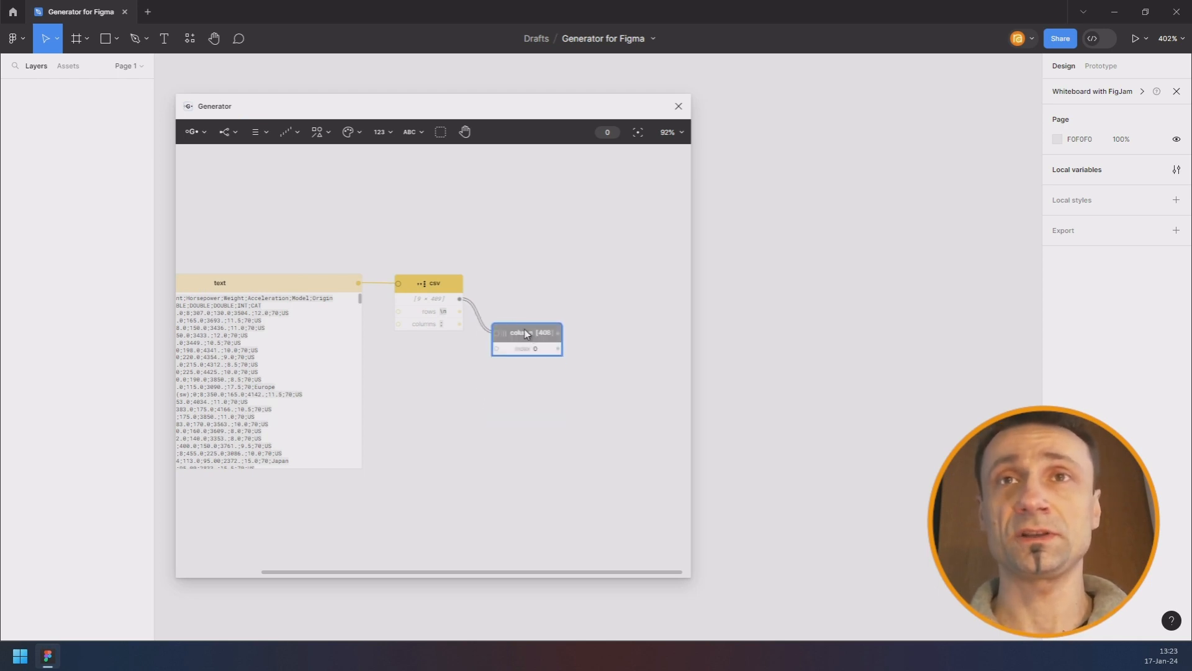
- Add a List node fed by the Column node and widen it so the car names fit
key(space)
text(list)
key(Escape)
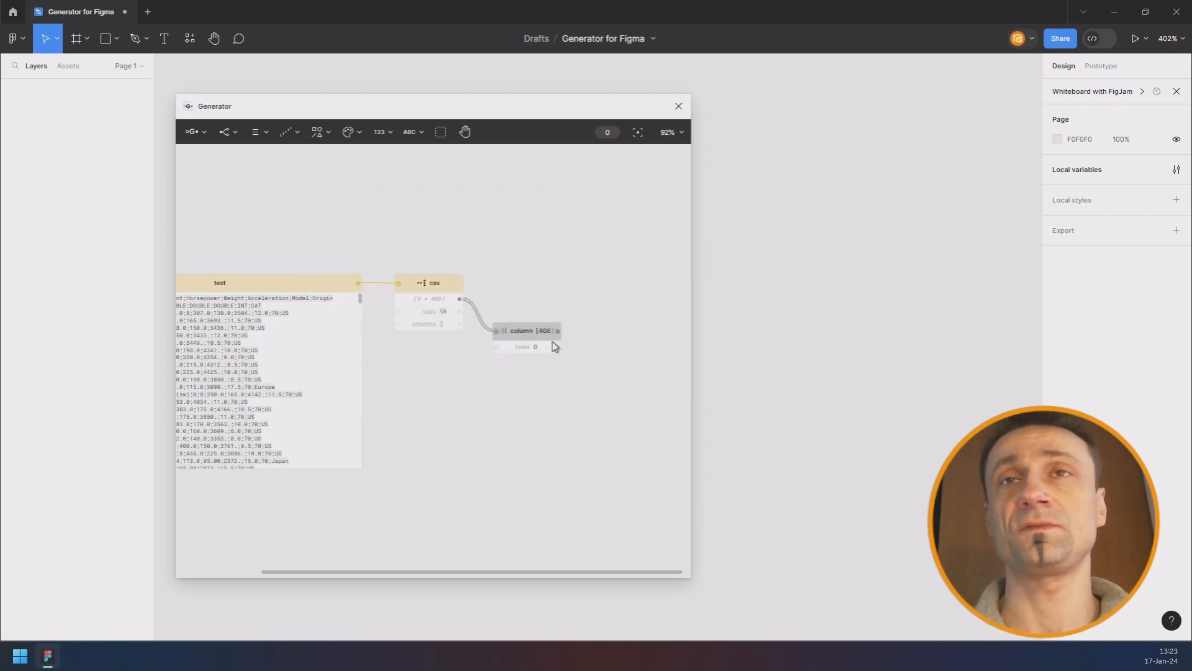
drag(603, 311, 505, 234)
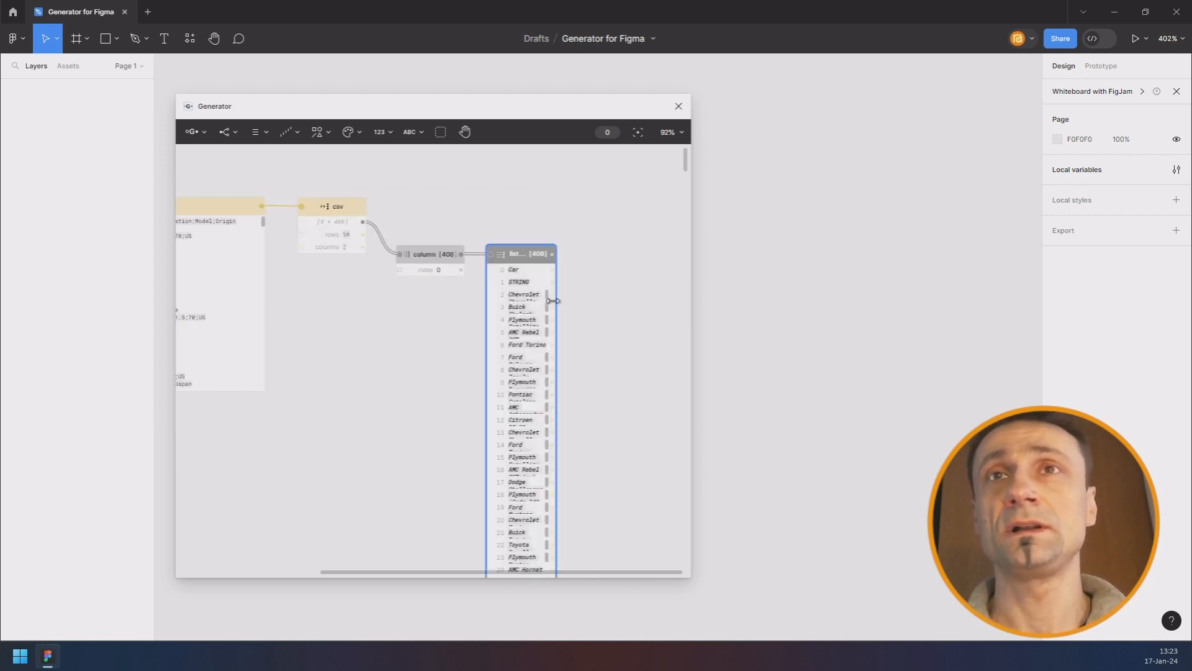
drag(555, 300, 632, 303)
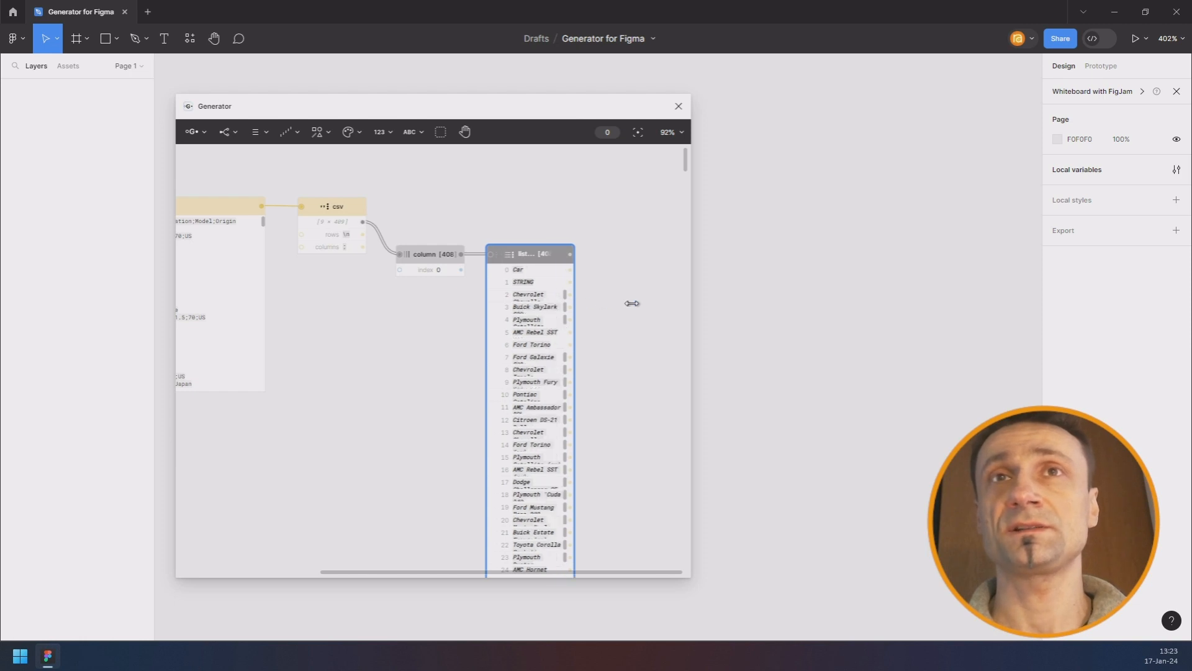
- Move the Column and List nodes farther away together and insert a Sublist node between the CSV and Column nodes
drag(427, 211, 562, 280)
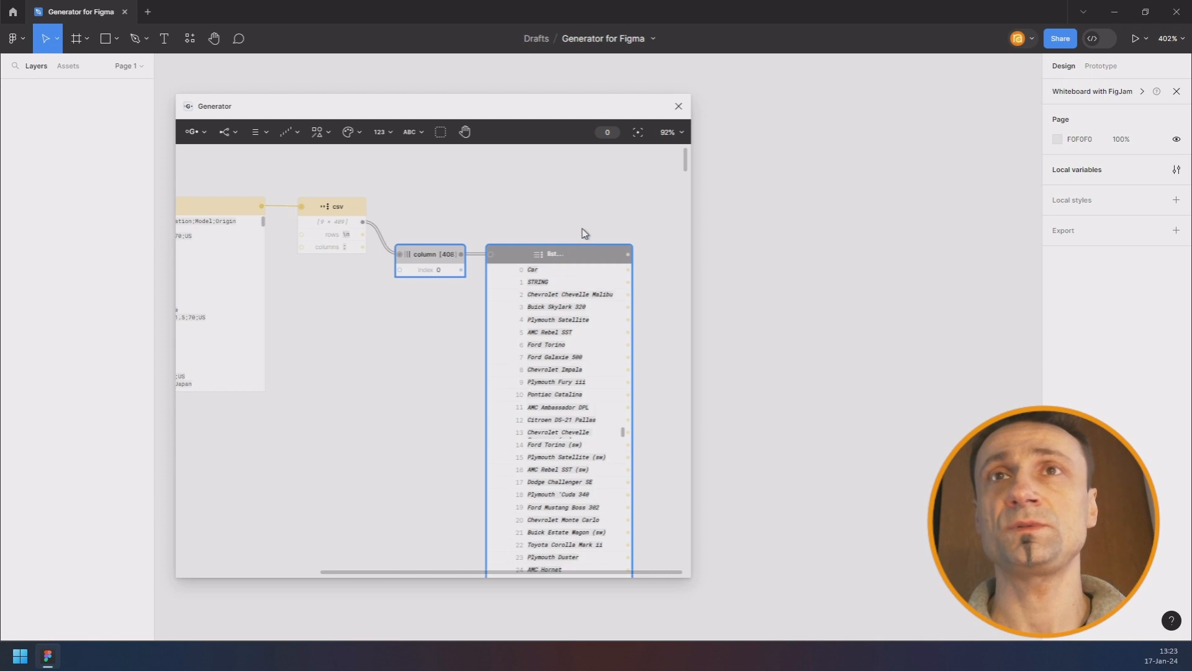
drag(411, 255, 601, 225)
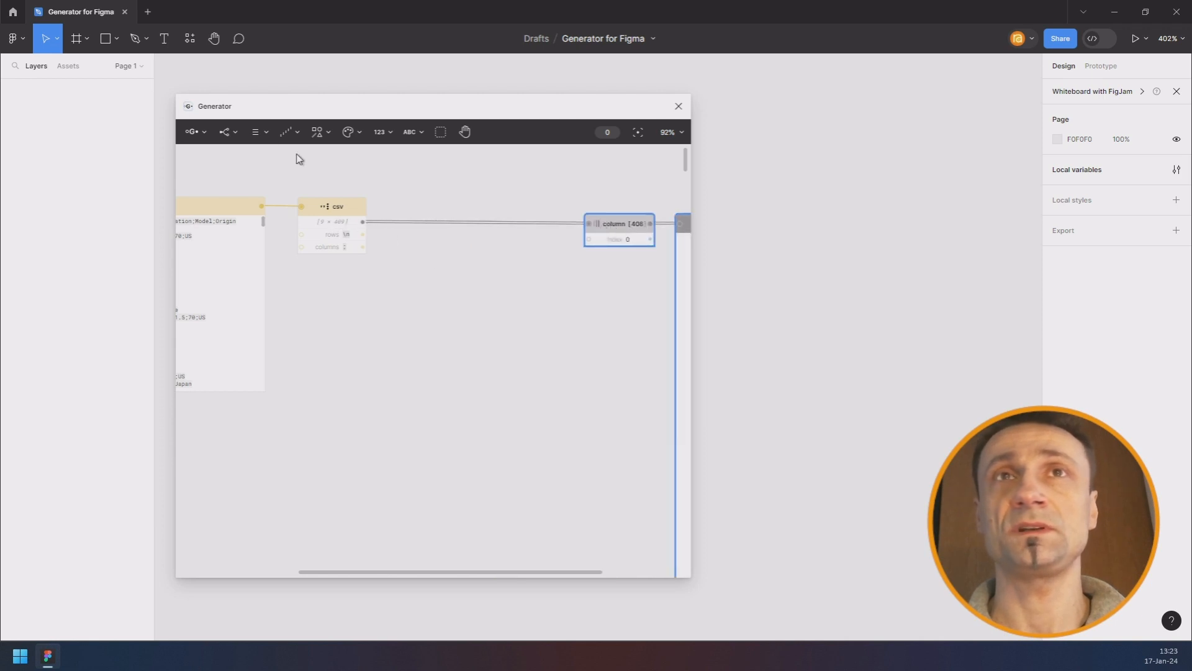
click(256, 133)
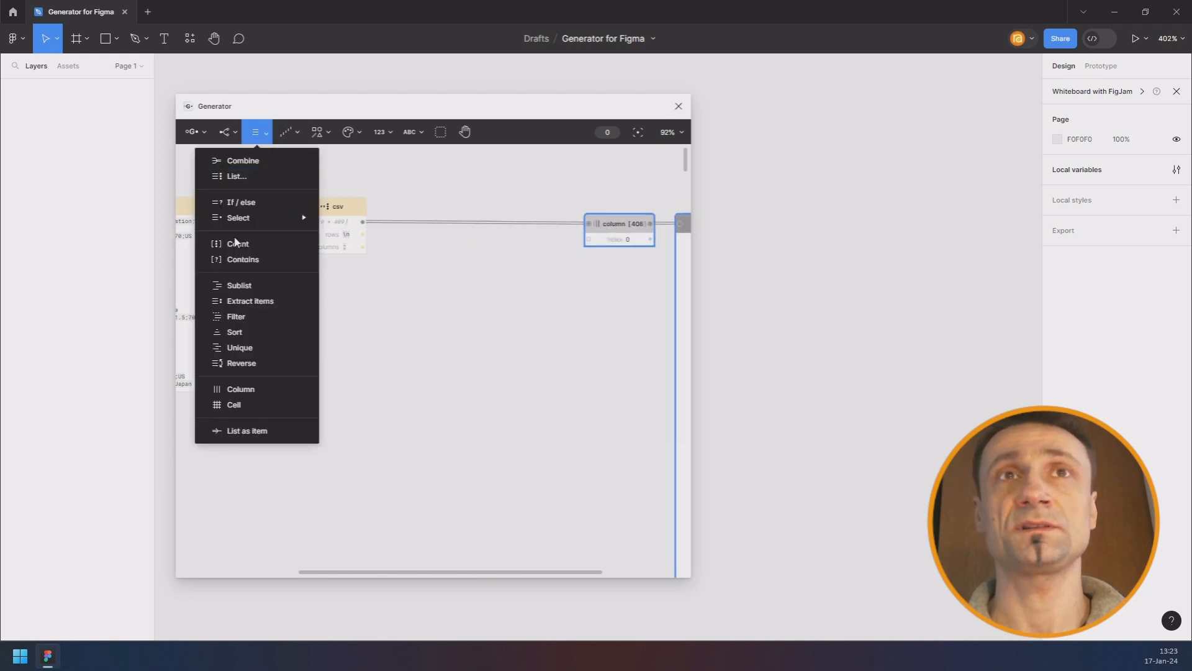
click(239, 285)
drag(316, 278, 426, 252)
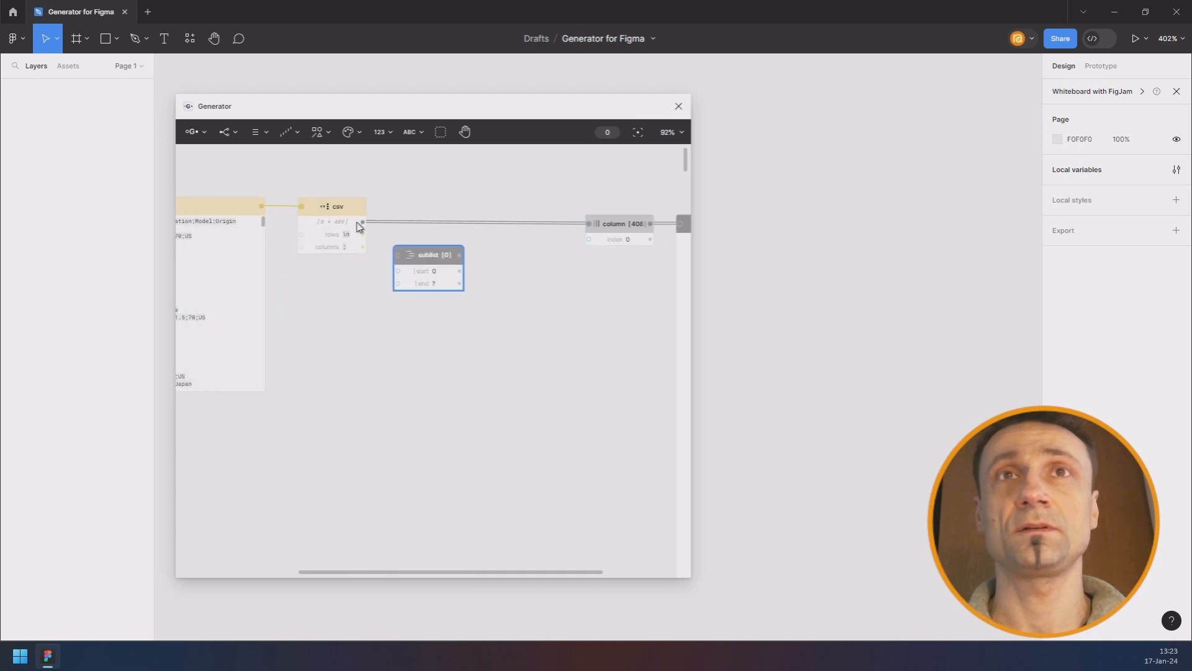
drag(361, 222, 604, 228)
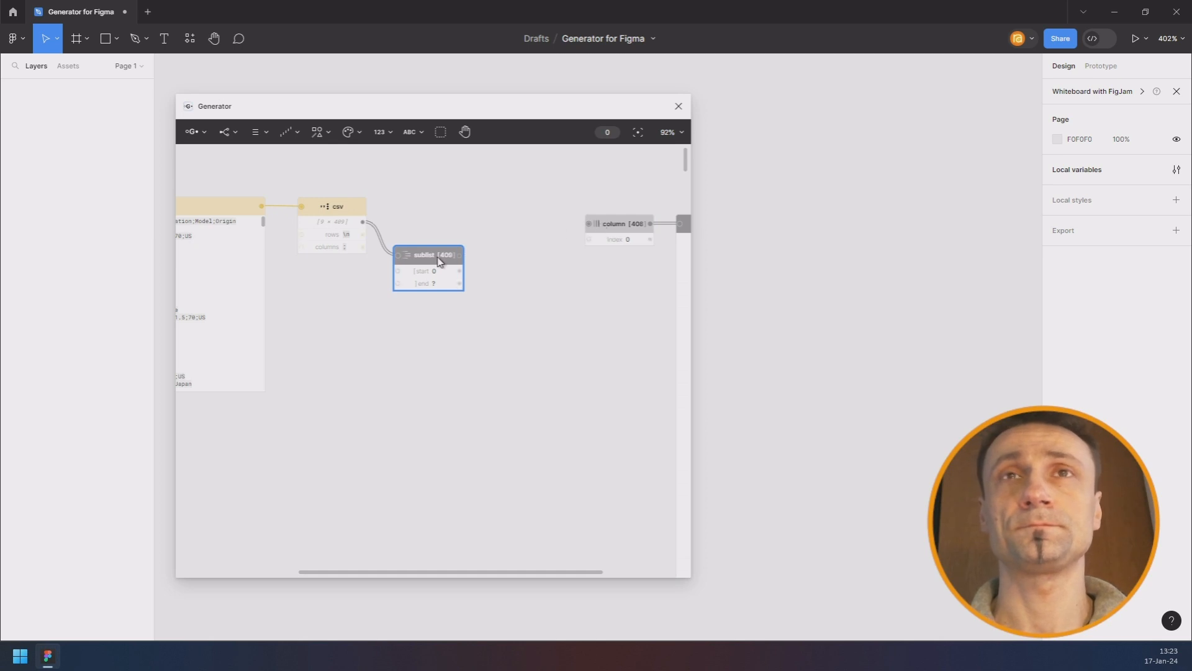
drag(438, 260, 470, 232)
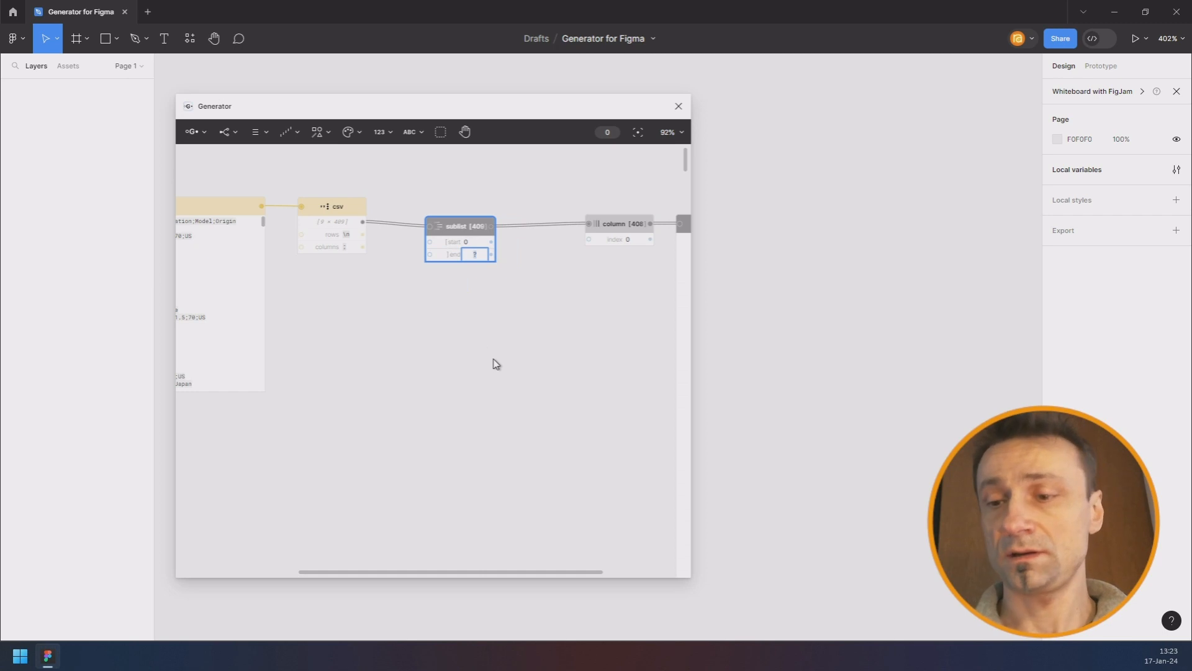
- Set the Sublist node's end to 20 and bring the Column and List nodes into view
text(20)
key(Return)
scroll(495, 341, down, 4)
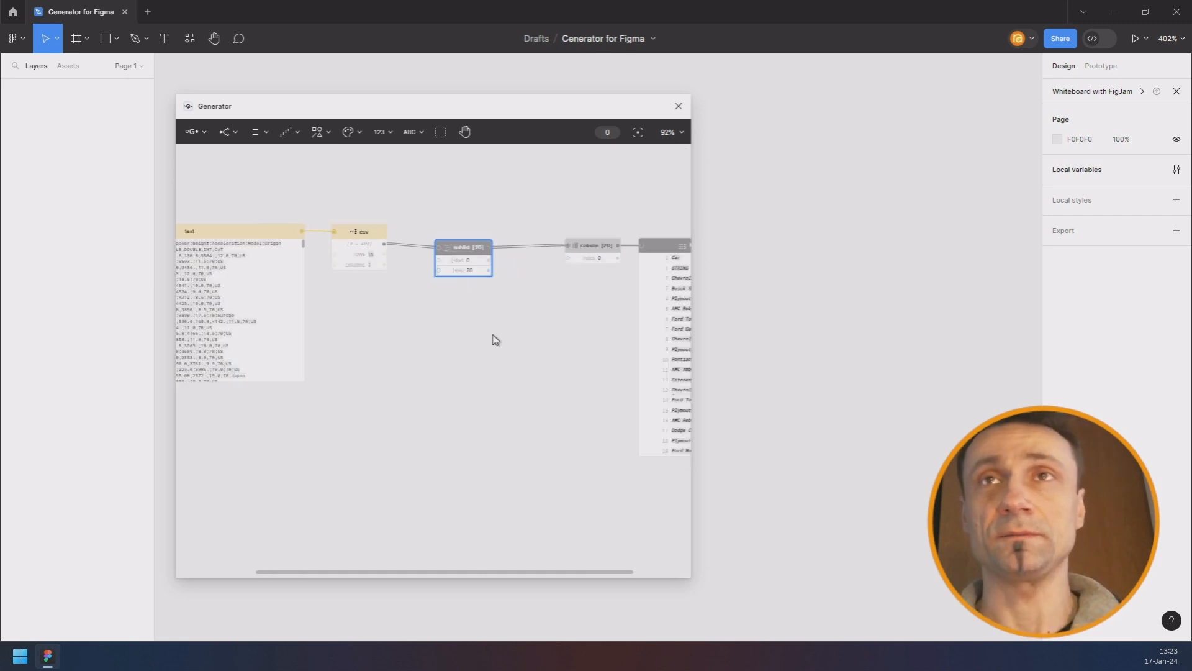
drag(590, 313, 410, 280)
scroll(474, 316, up, 5)
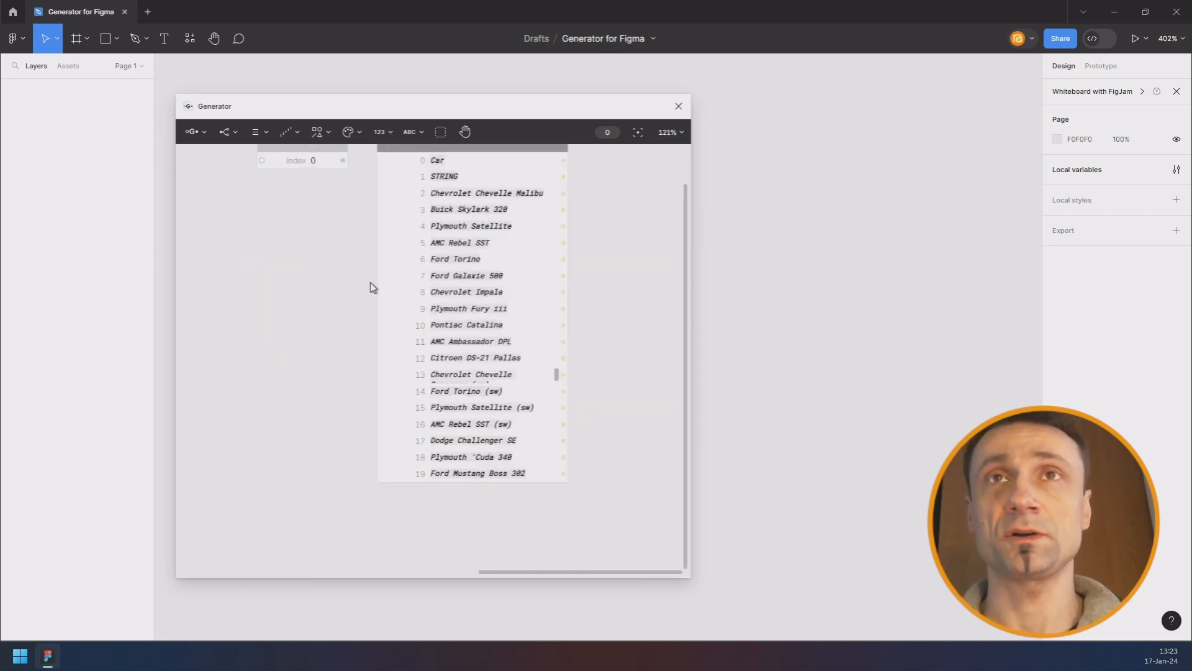
drag(372, 315, 417, 405)
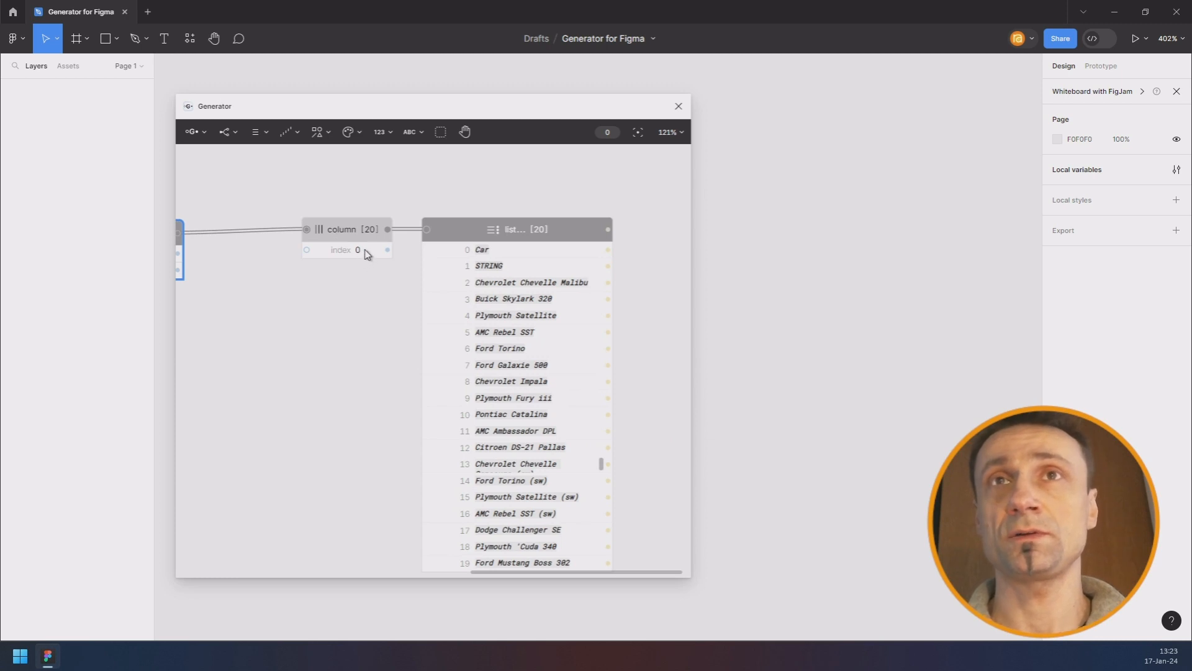
- Step the Column node's index from 0 up to 8 and back to 0 to examine each column of the car table
scroll(361, 250, up, 1)
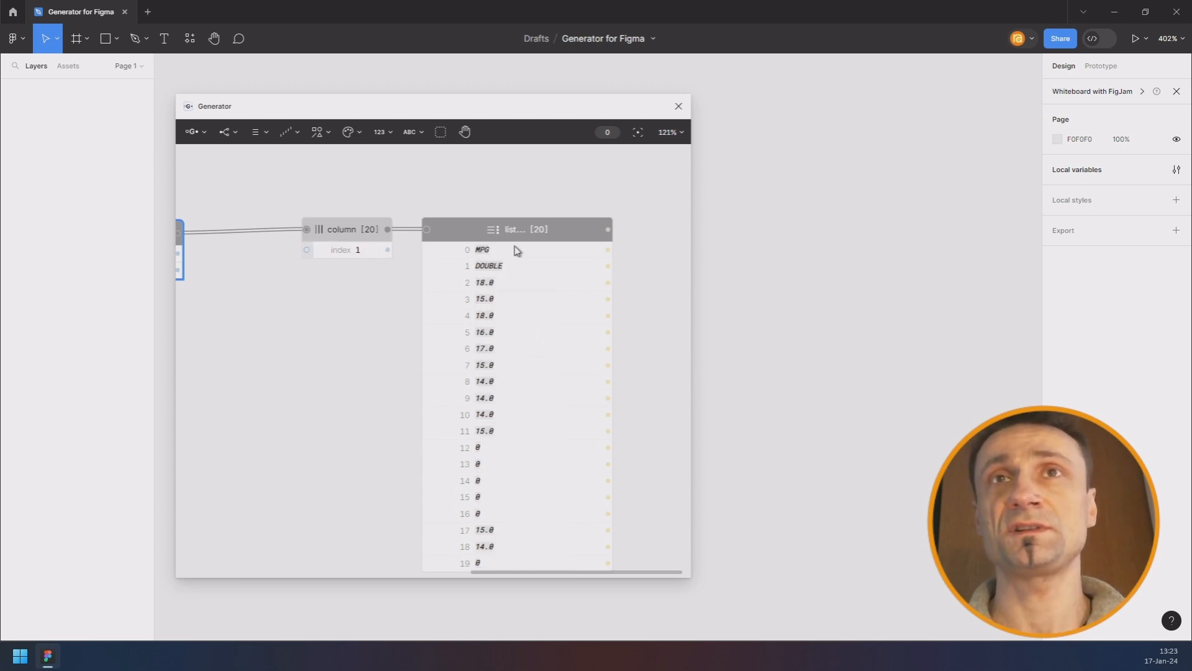
scroll(368, 256, up, 1)
scroll(367, 256, up, 6)
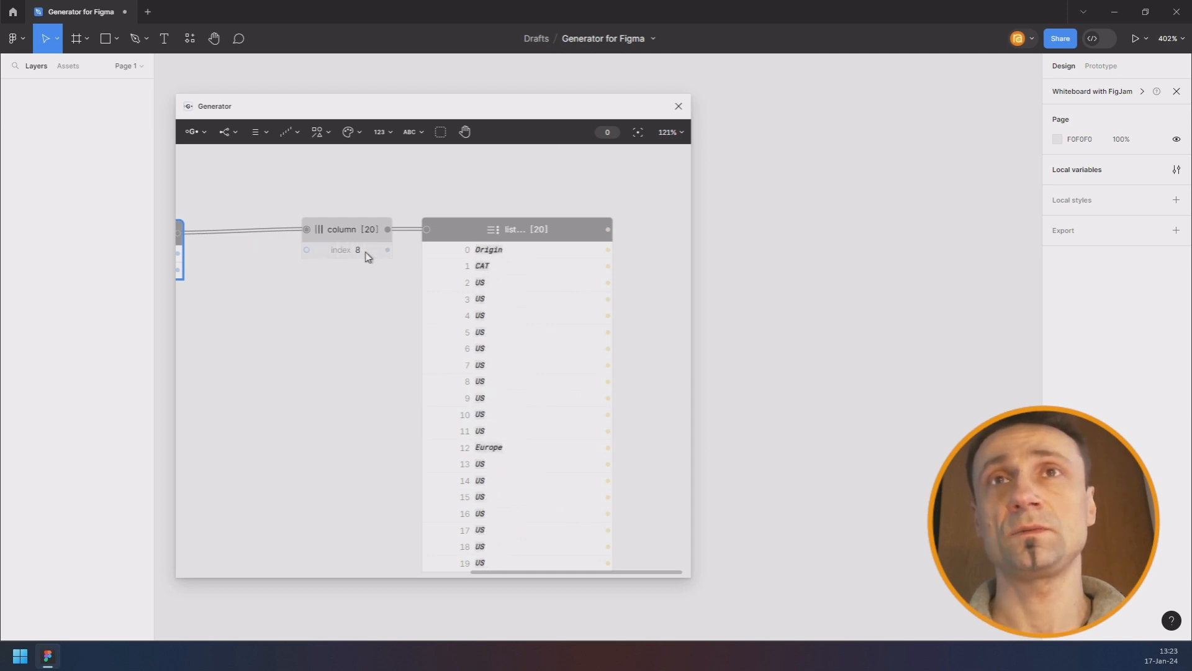
scroll(367, 256, down, 2)
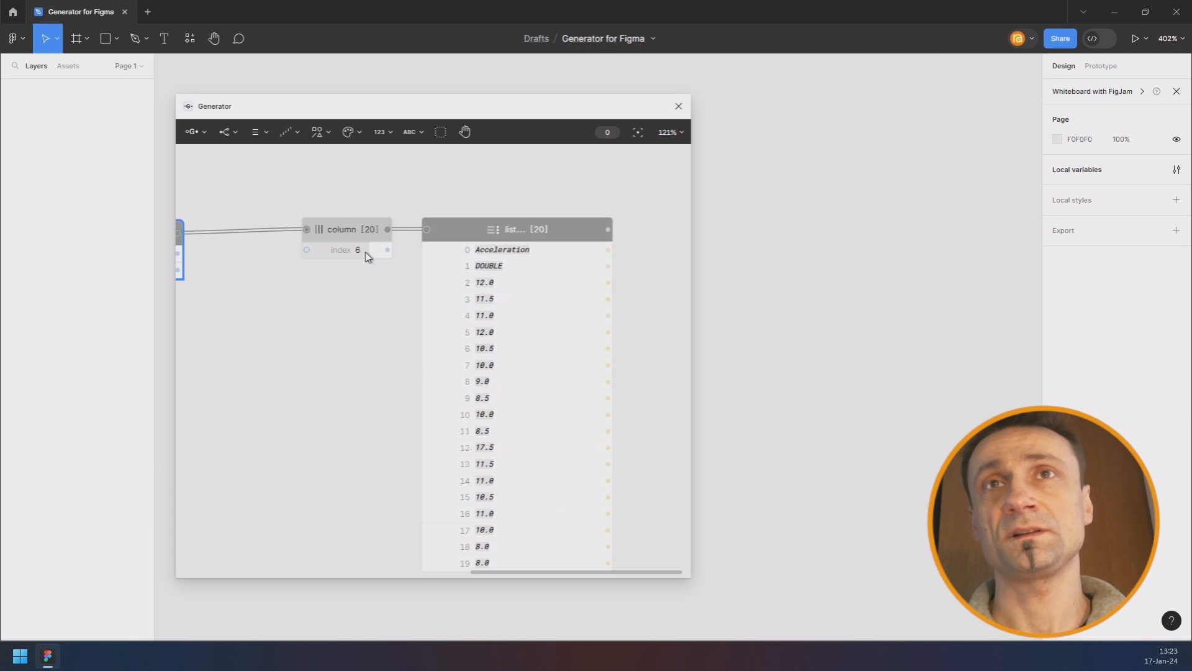
scroll(368, 256, down, 6)
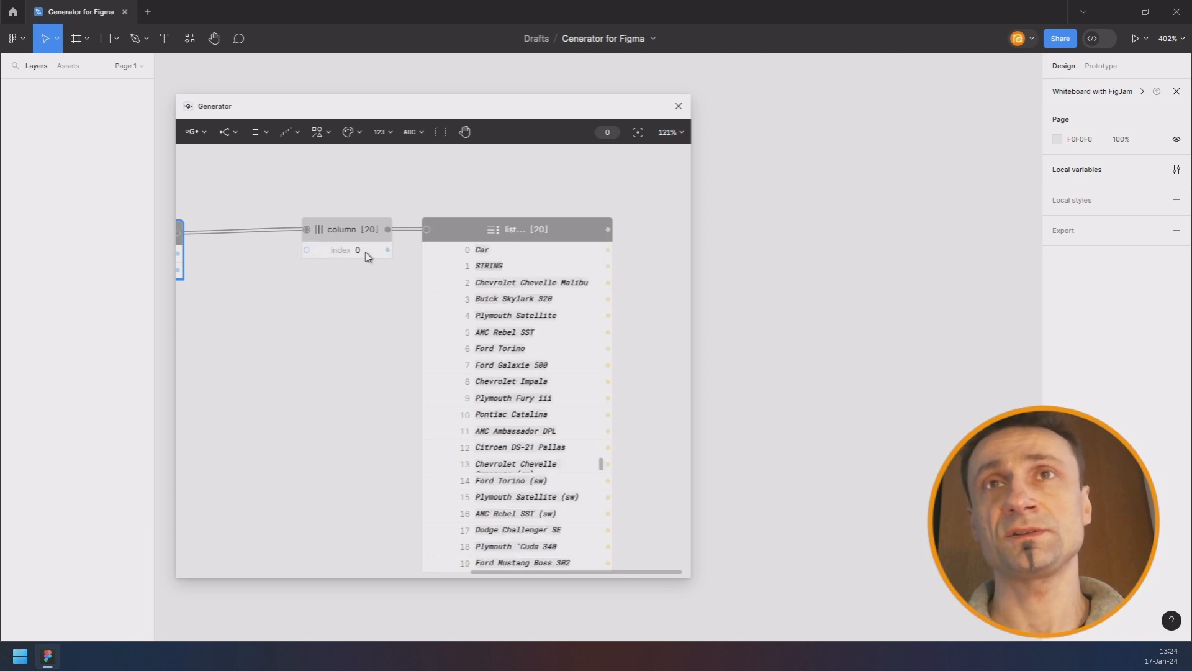
- Move the Column node and its List node down together, clear of the Sublist node's row
scroll(371, 257, down, 2)
click(368, 239)
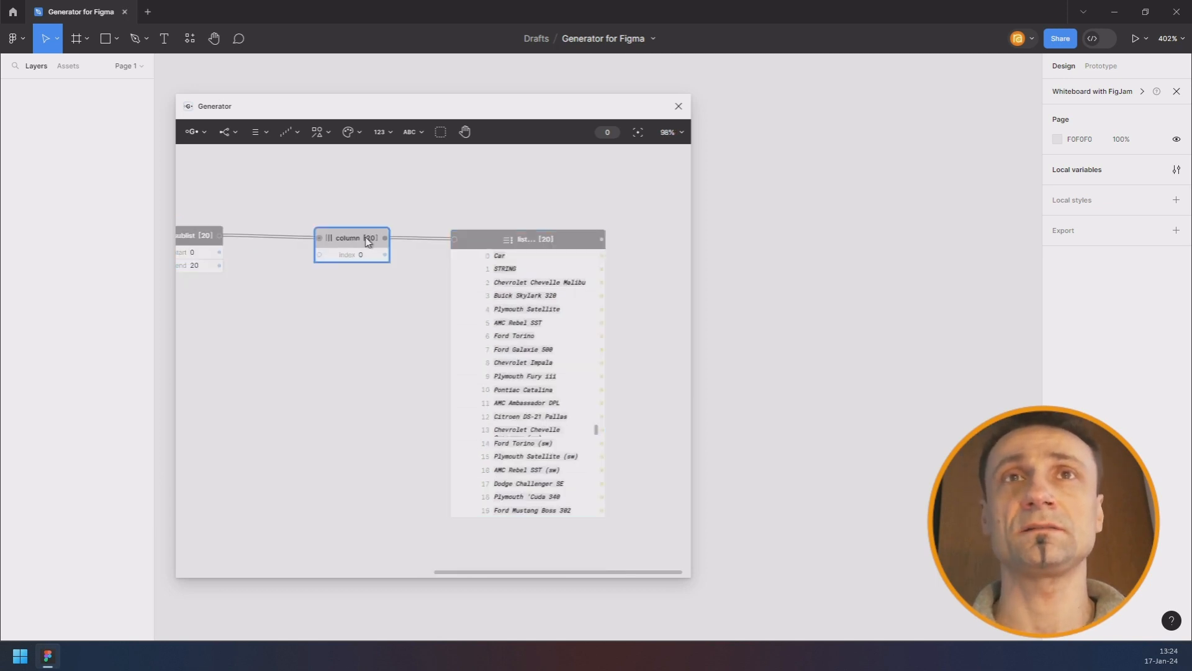
drag(368, 241, 372, 240)
drag(220, 236, 294, 185)
drag(270, 195, 626, 279)
drag(626, 247, 527, 371)
click(515, 309)
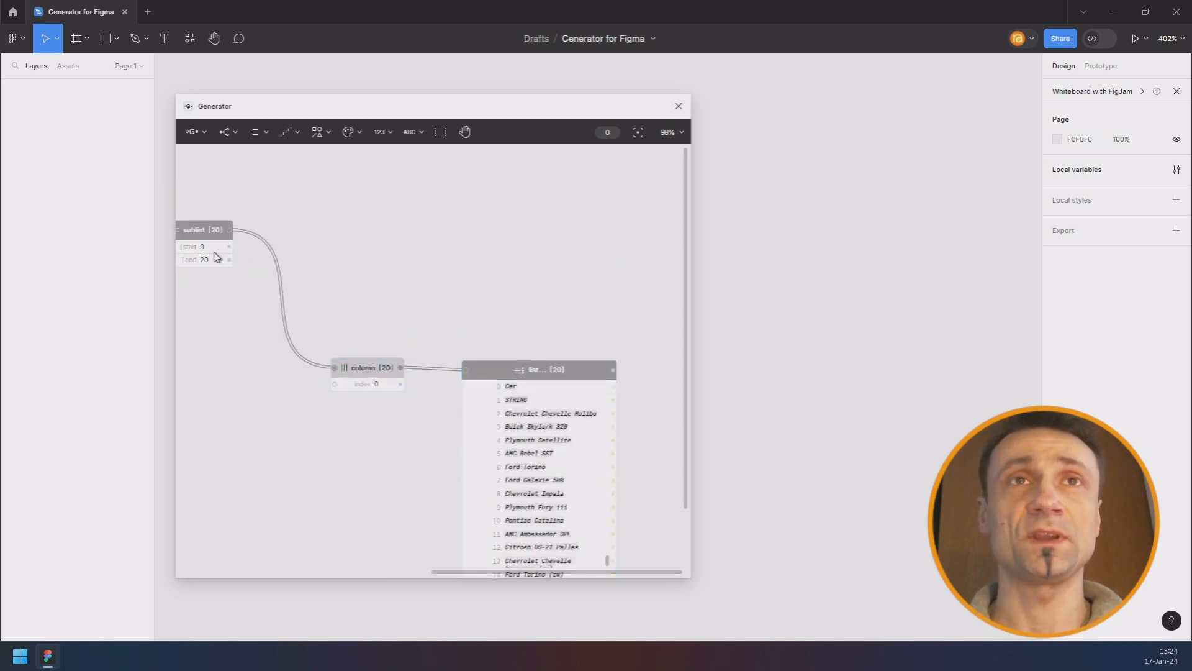
- Add a Sort node fed by the Sublist node and place it well beyond the Column and List nodes
click(210, 234)
text(sort)
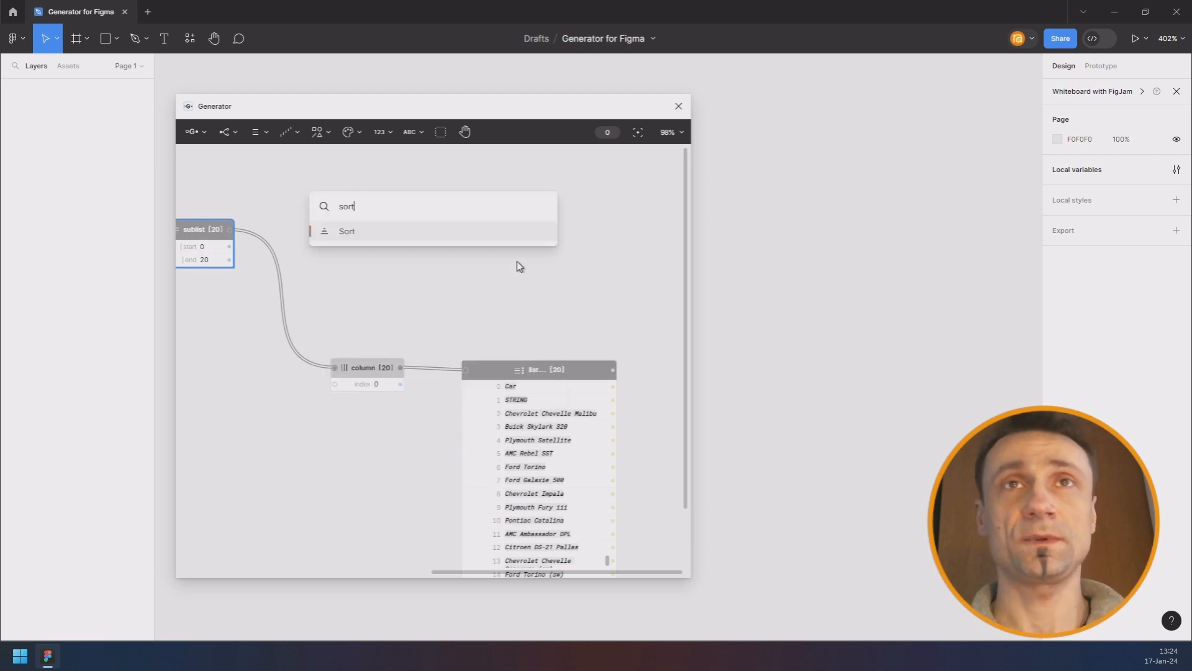
key(Return)
drag(306, 239, 608, 218)
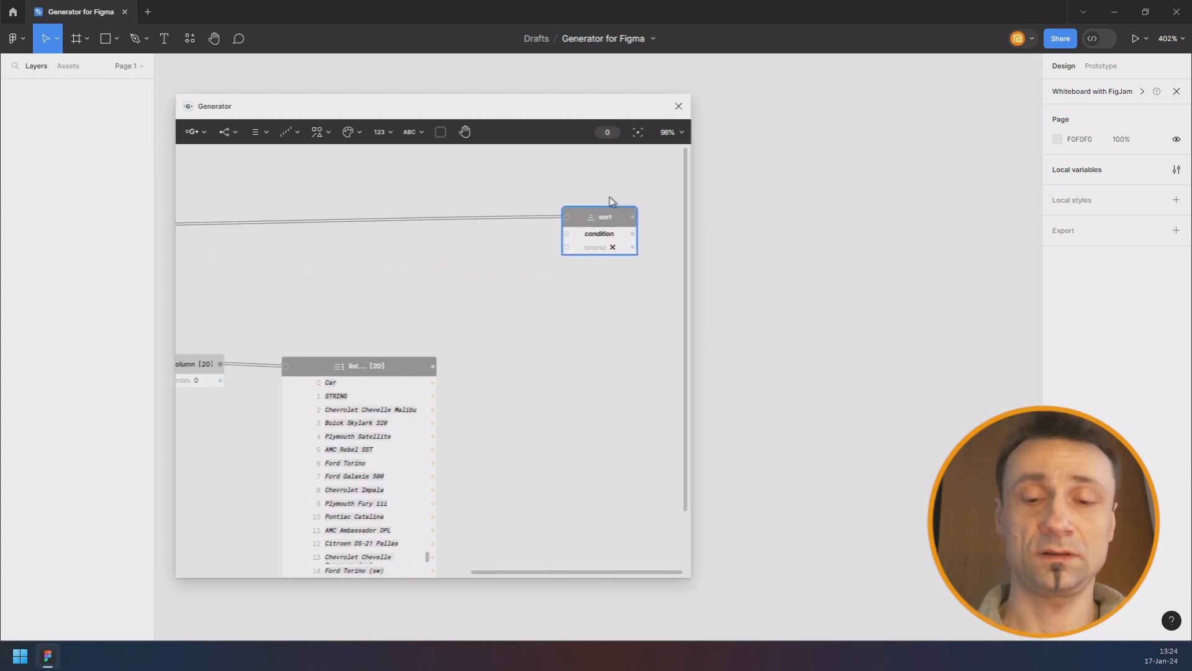
key(ctrl+/)
text(list)
key(Return)
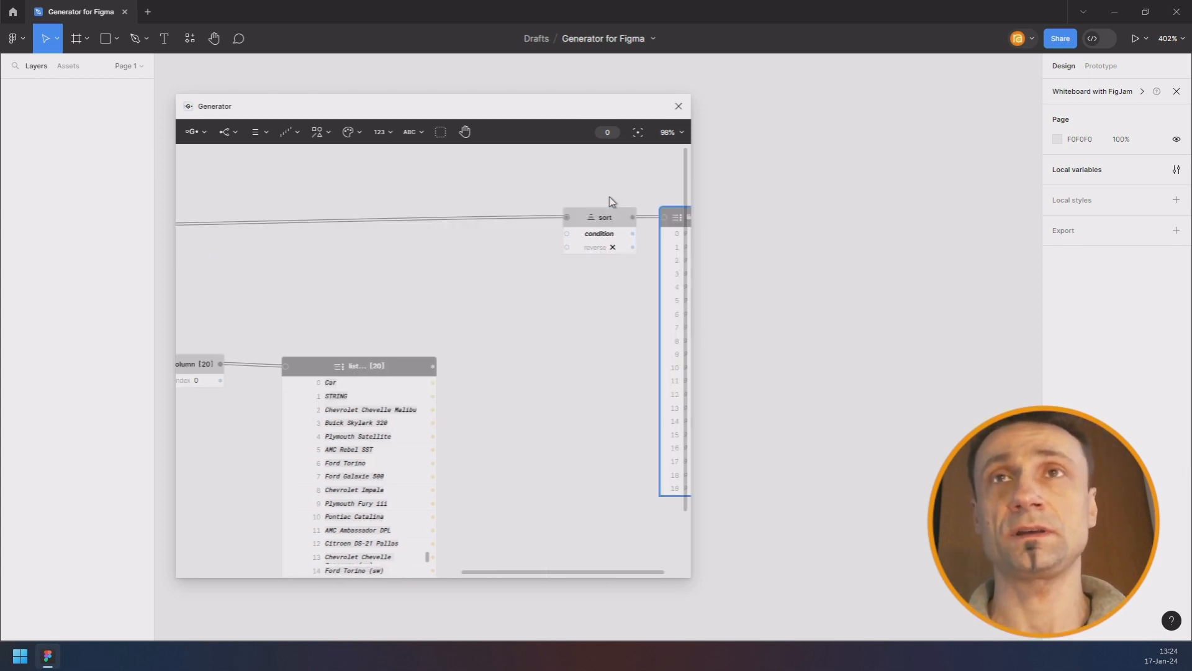
drag(555, 210, 404, 234)
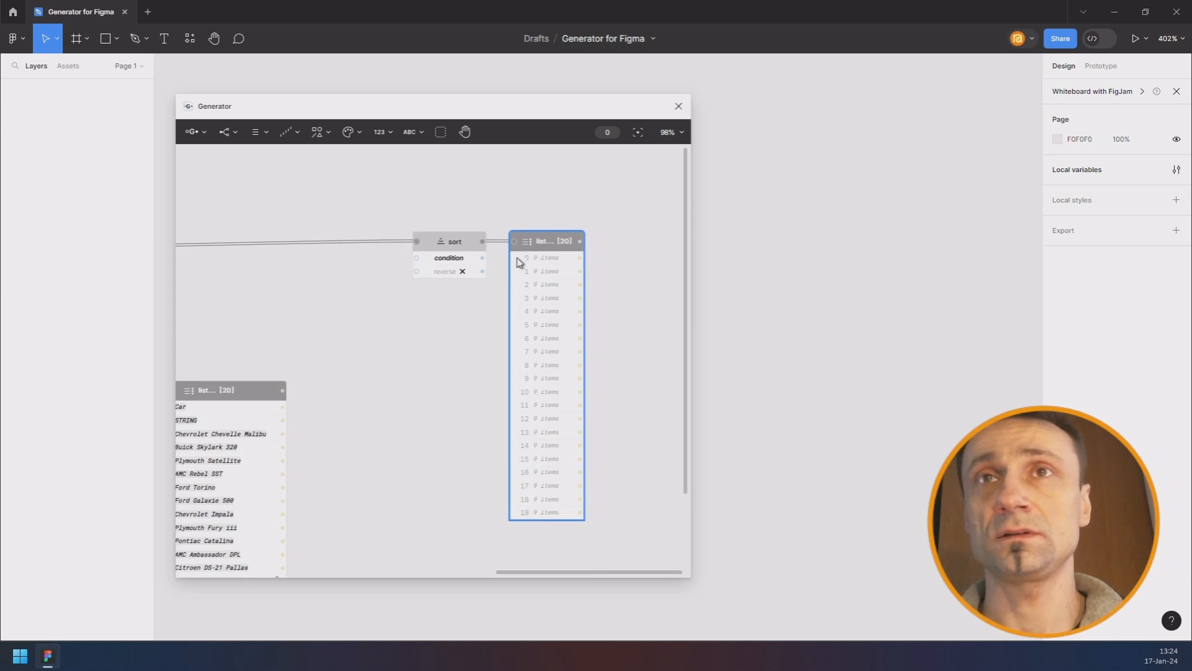
scroll(560, 360, down, 2)
drag(466, 262, 523, 268)
key(Delete)
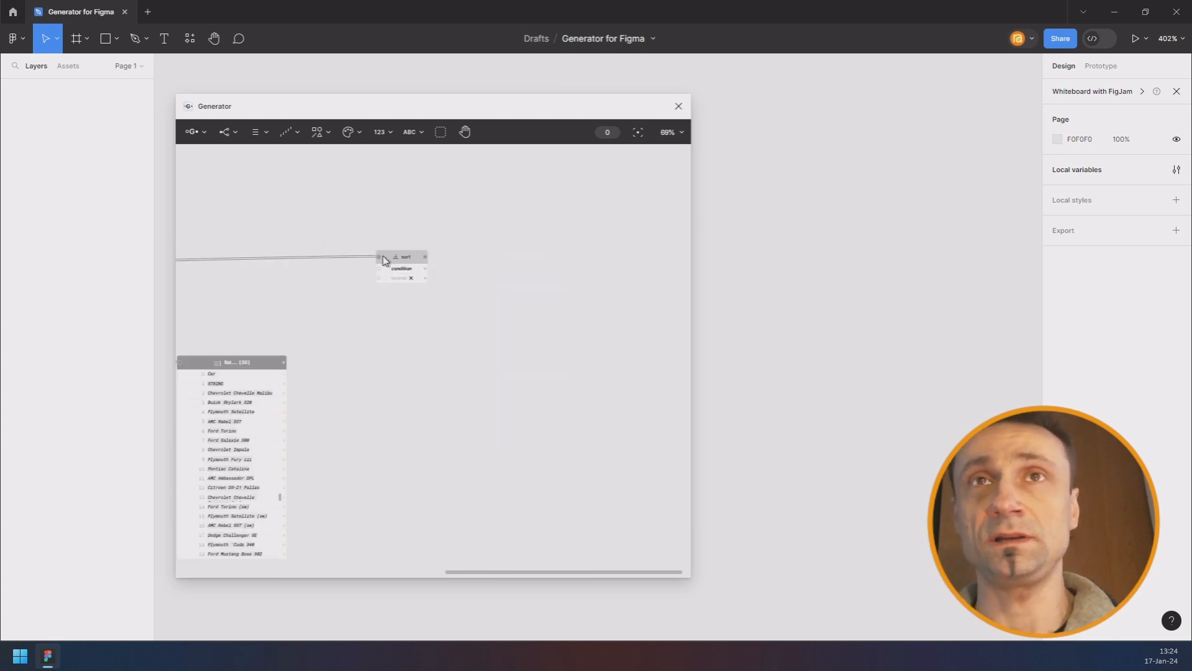
- Add a Column node fed by the Sort node
click(404, 260)
key(ctrl+slash)
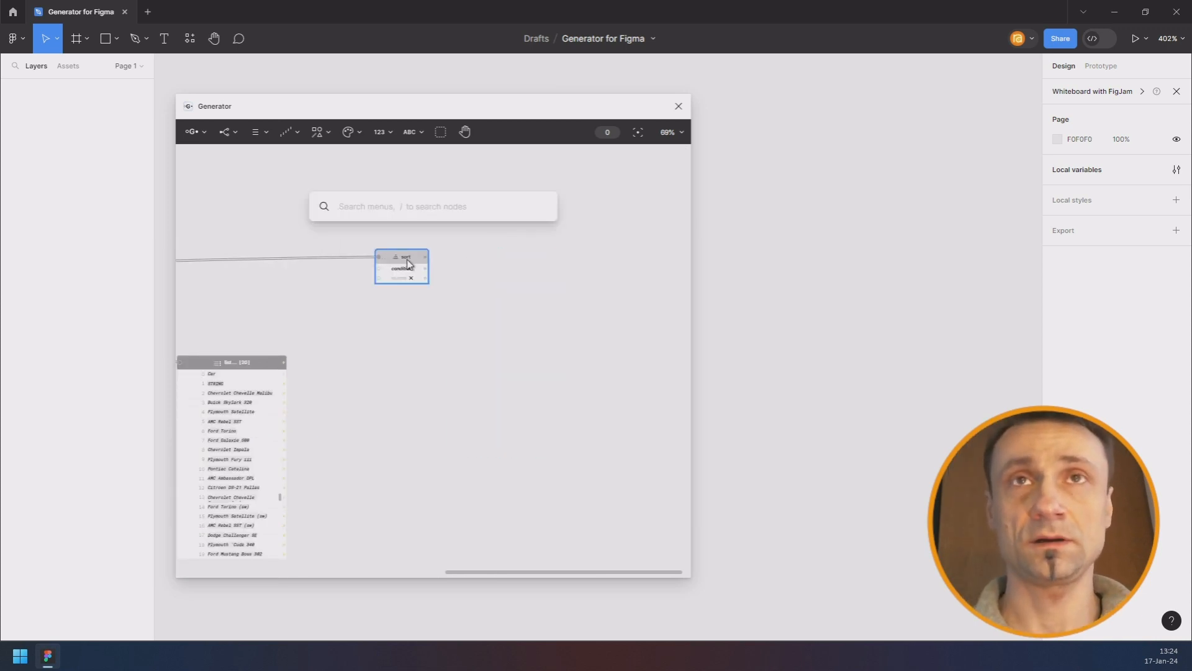
text(column)
key(Return)
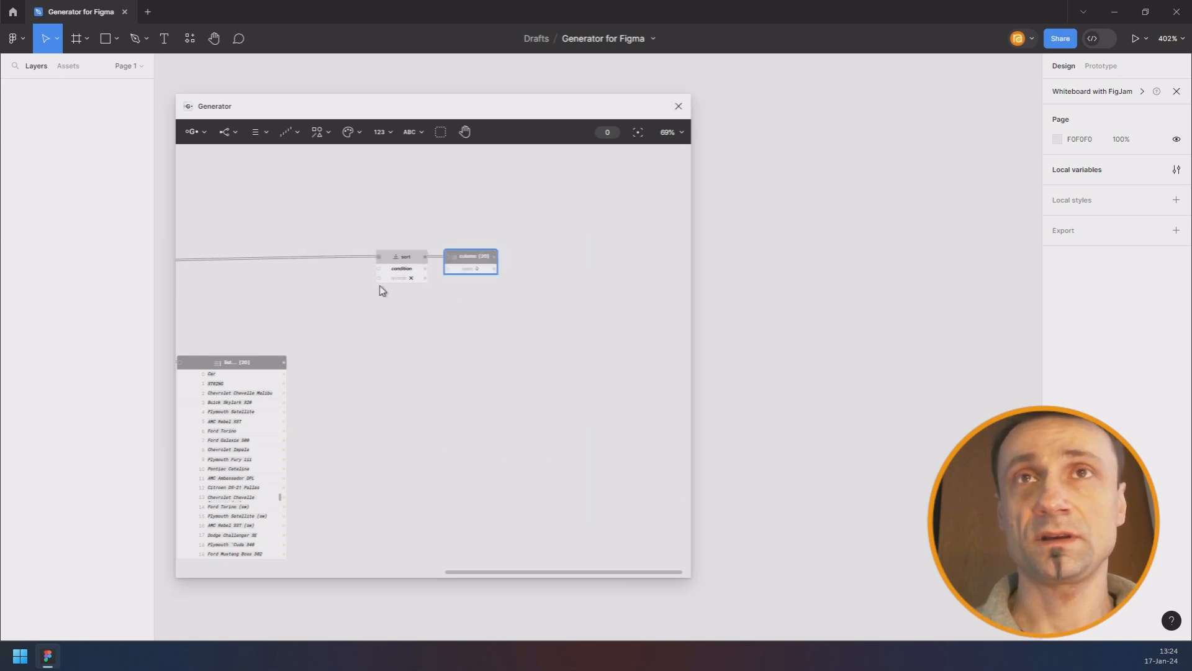
- Add a List node fed by the Sort branch's Column node and widen it to fit the car names
key(ctrl+slash)
text(list)
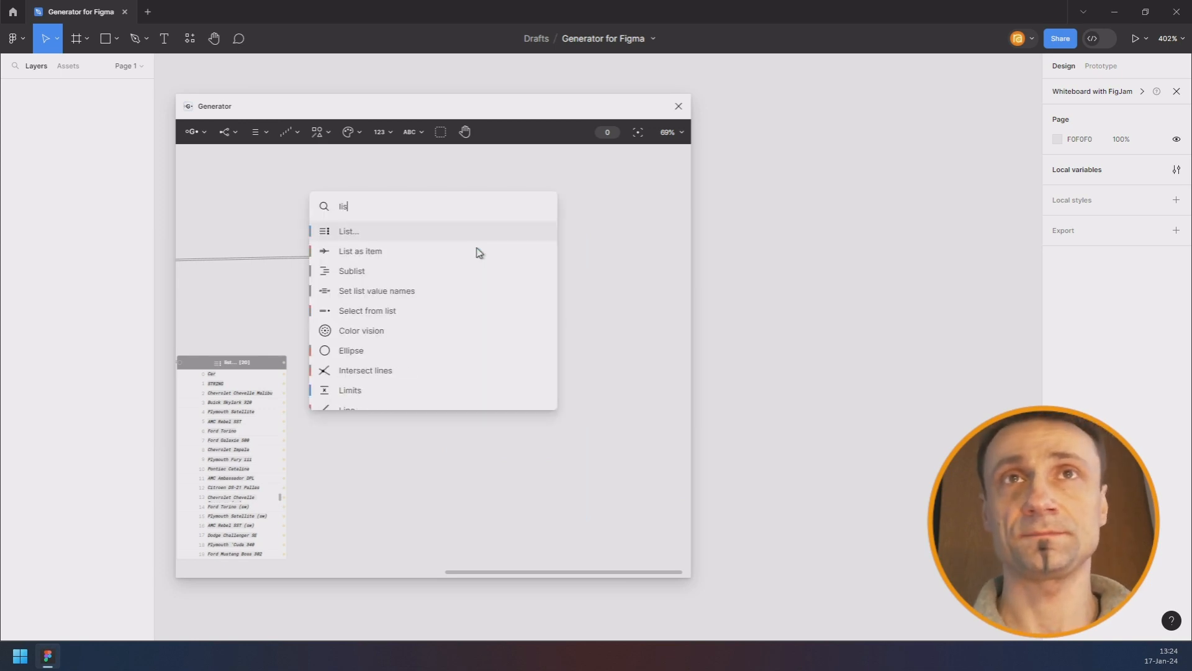
key(Return)
scroll(542, 304, up, 3)
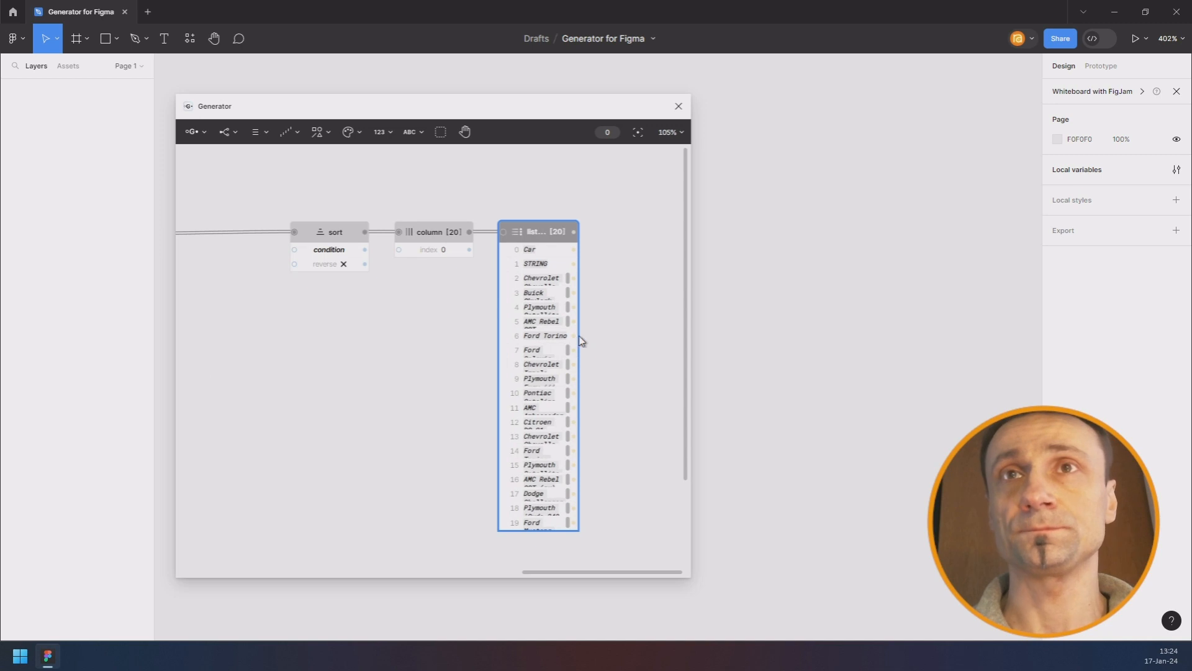
drag(577, 335, 641, 318)
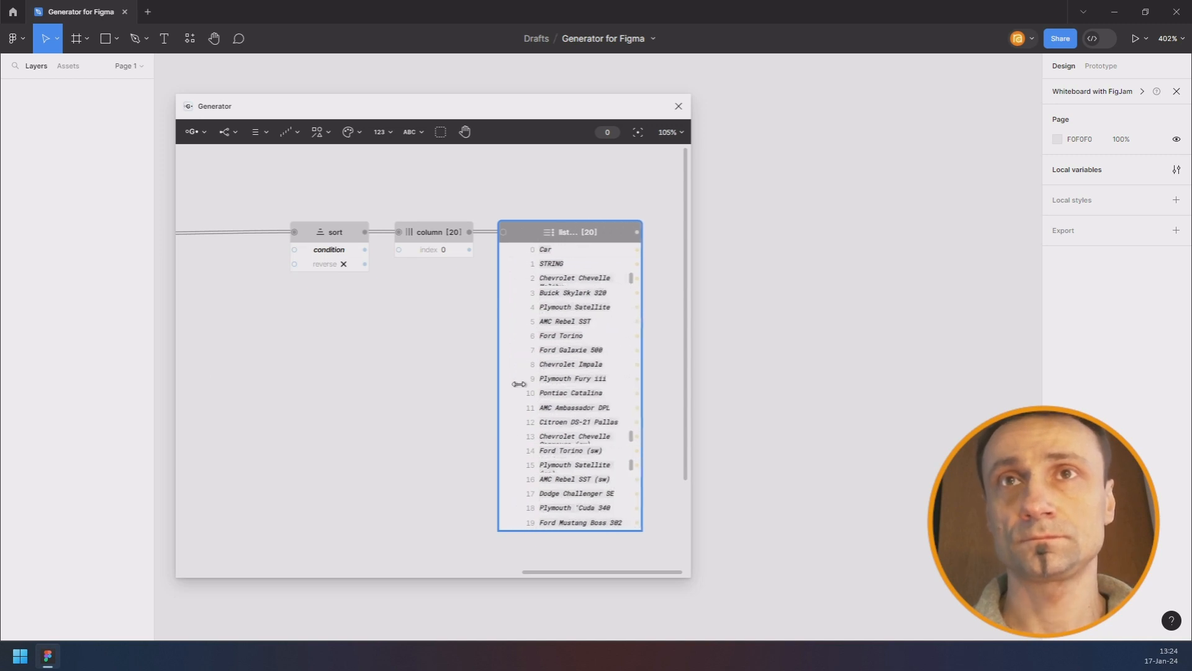
drag(510, 385, 510, 394)
- Set the Sublist node's start to 2 to leave out the table's two header rows
scroll(300, 418, down, 3)
drag(334, 379, 540, 301)
drag(242, 359, 434, 418)
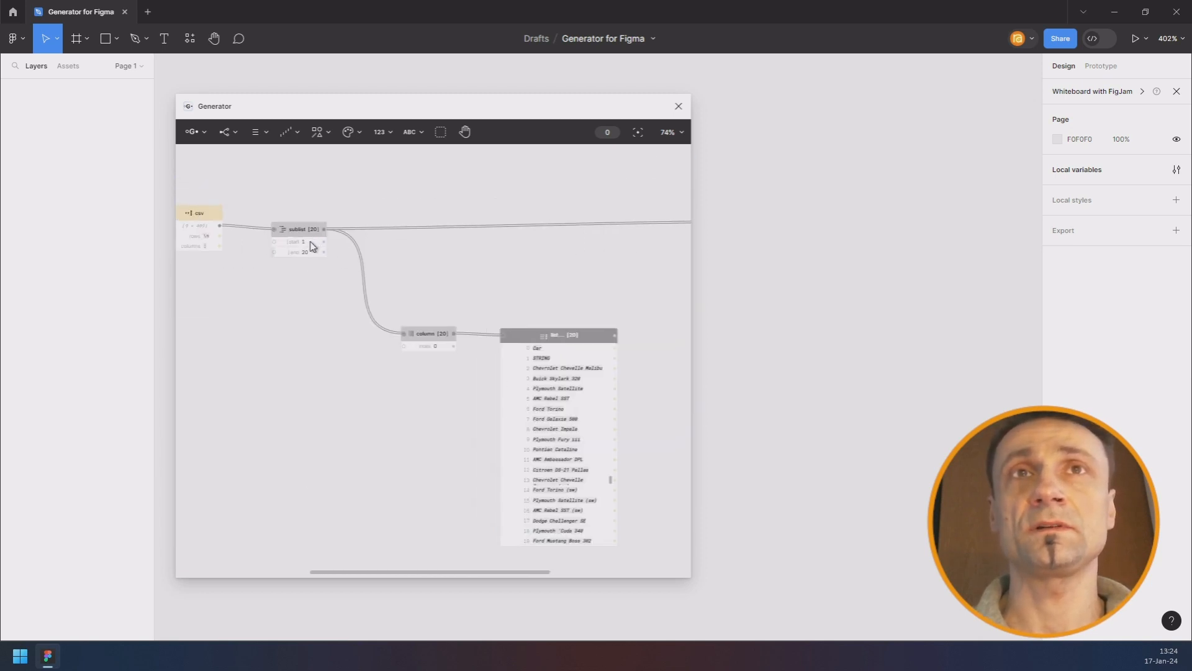
scroll(310, 243, up, 1)
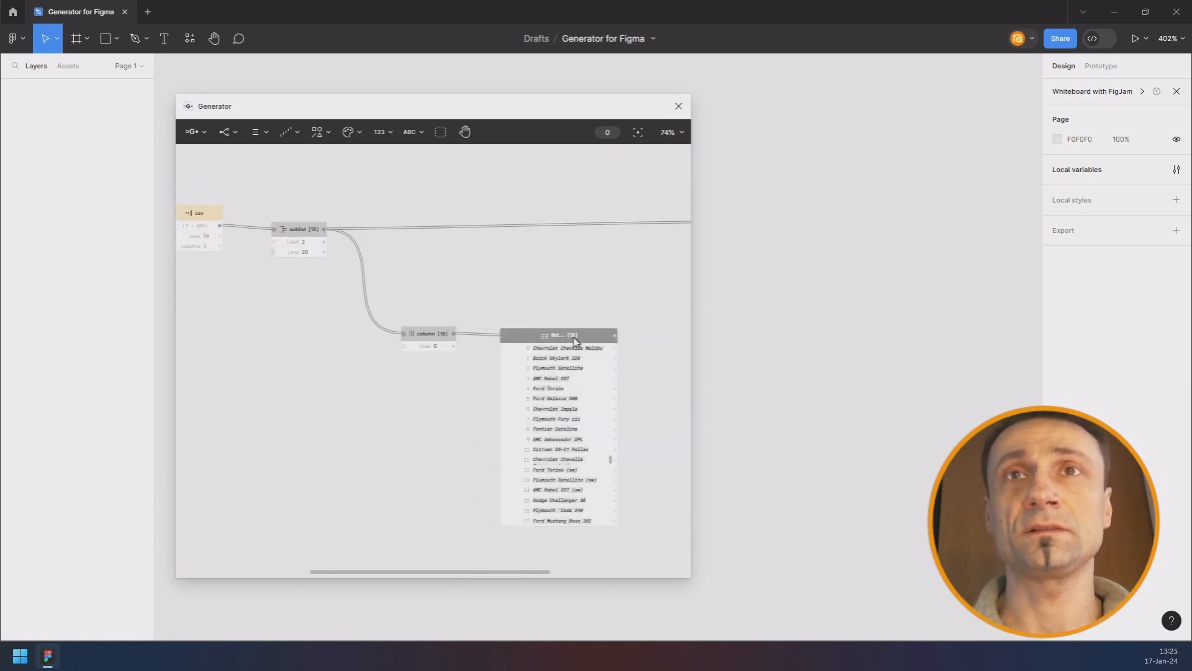
click(299, 229)
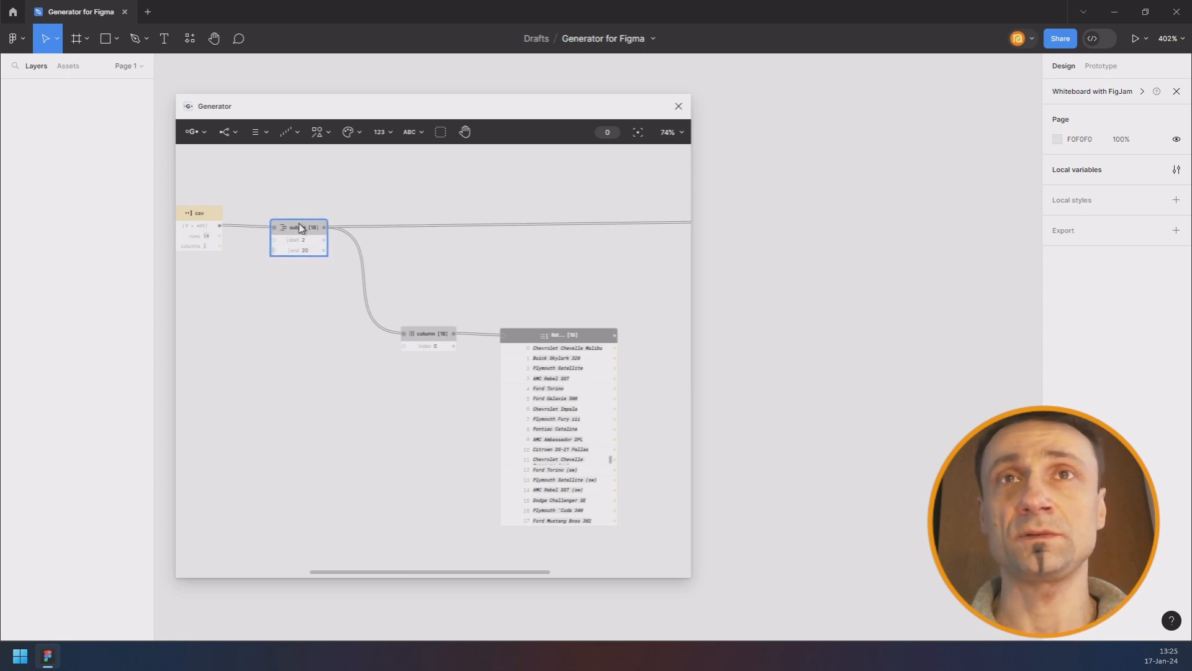
- Shift the lower Column and List nodes closer to the Sublist node and tighten the gap between them
scroll(529, 290, right, 3)
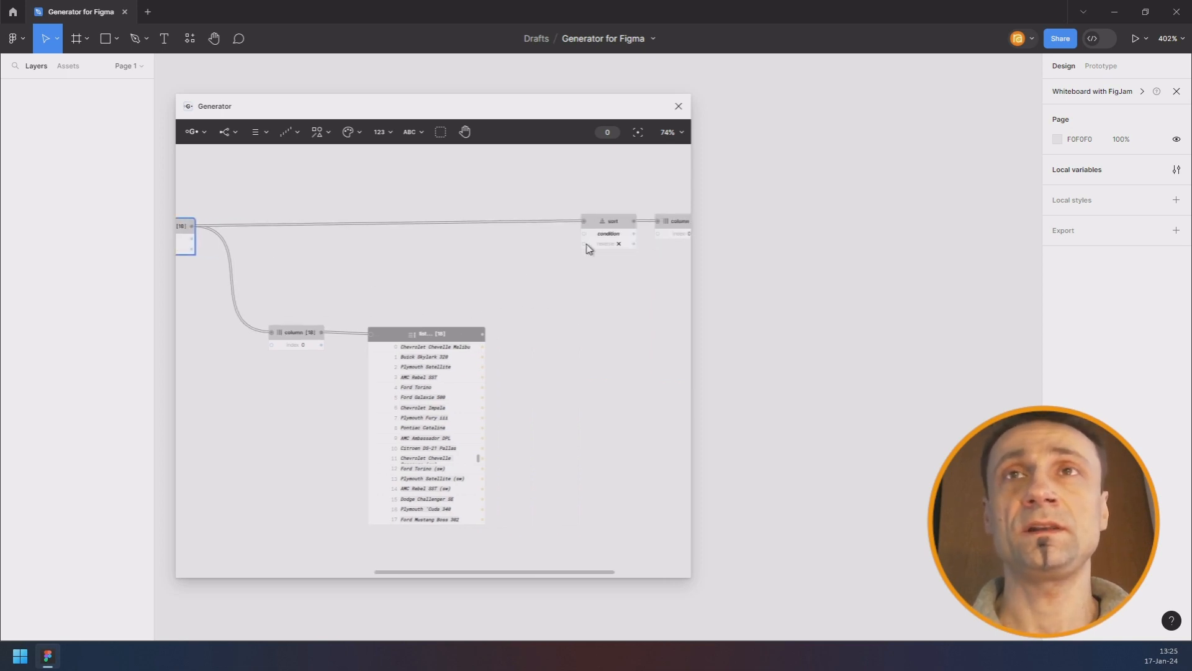
drag(469, 267, 303, 346)
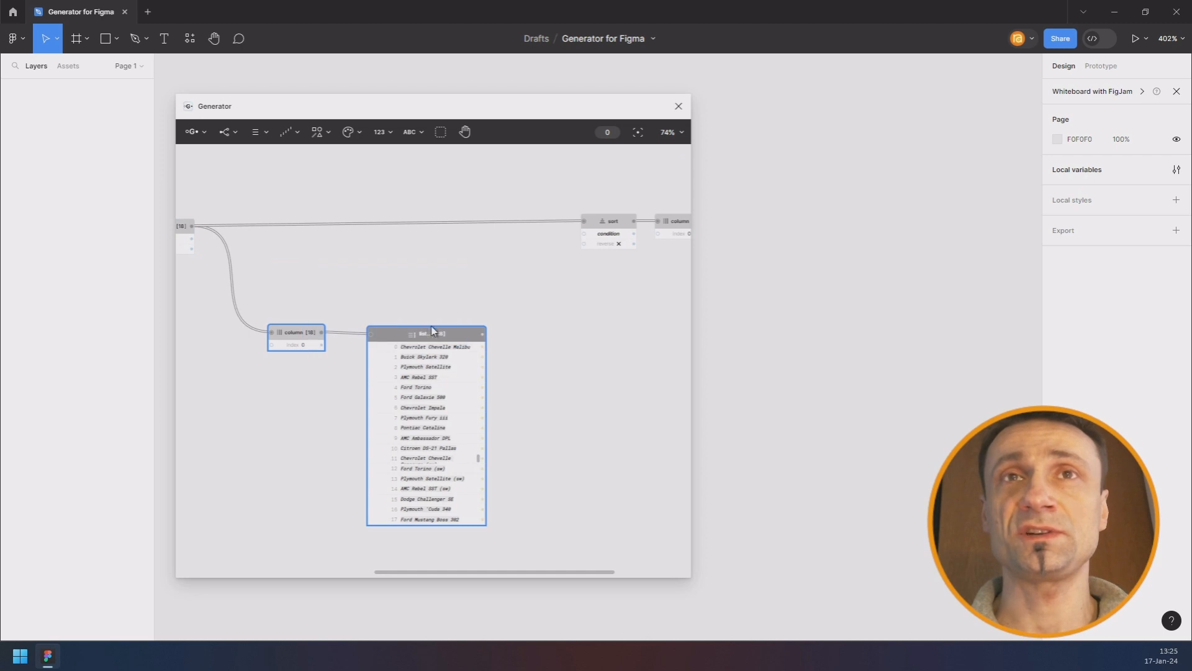
drag(418, 331, 392, 332)
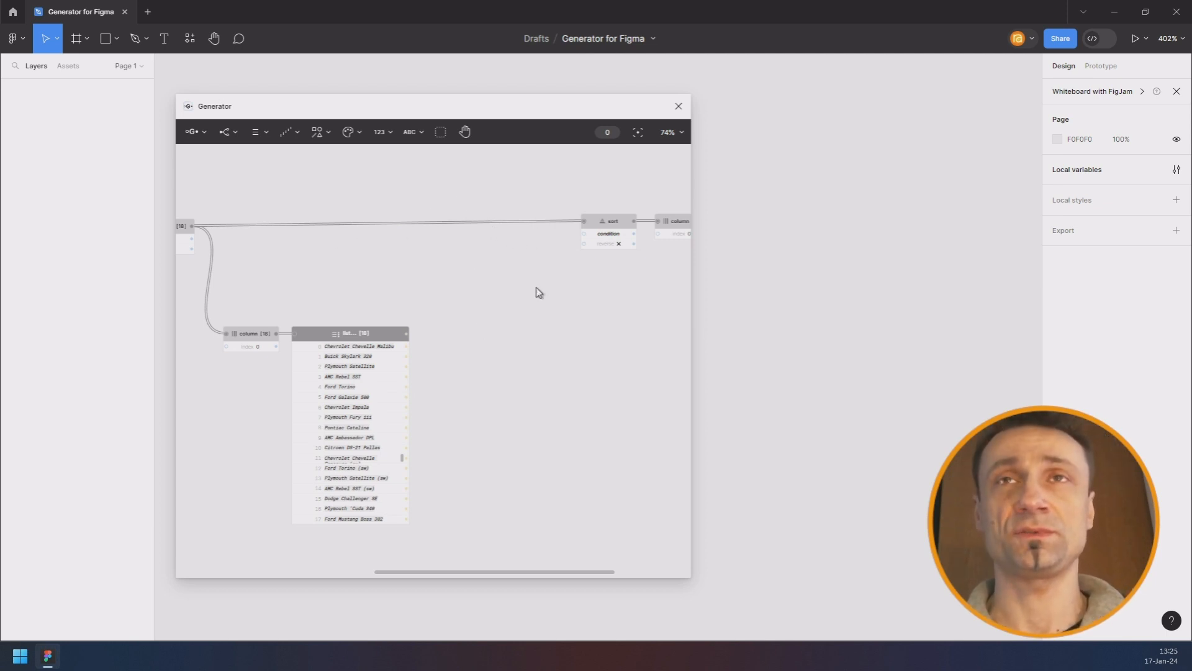
- Add an unconnected List node in the free space before the Sort node
drag(565, 279, 376, 255)
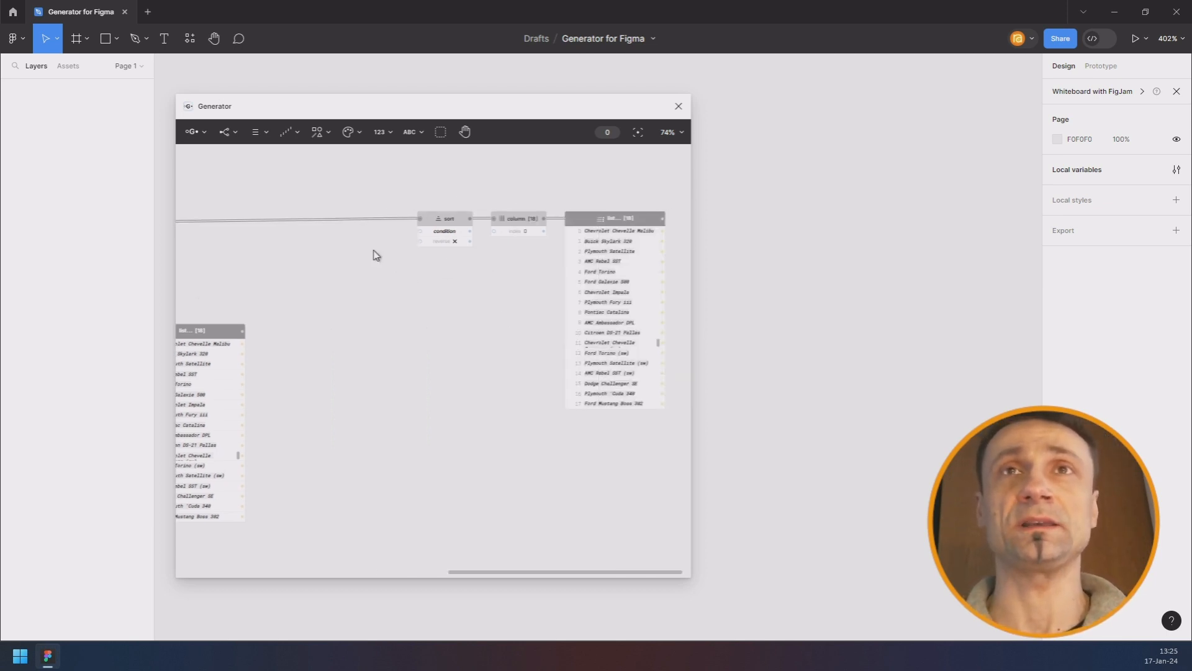
click(256, 136)
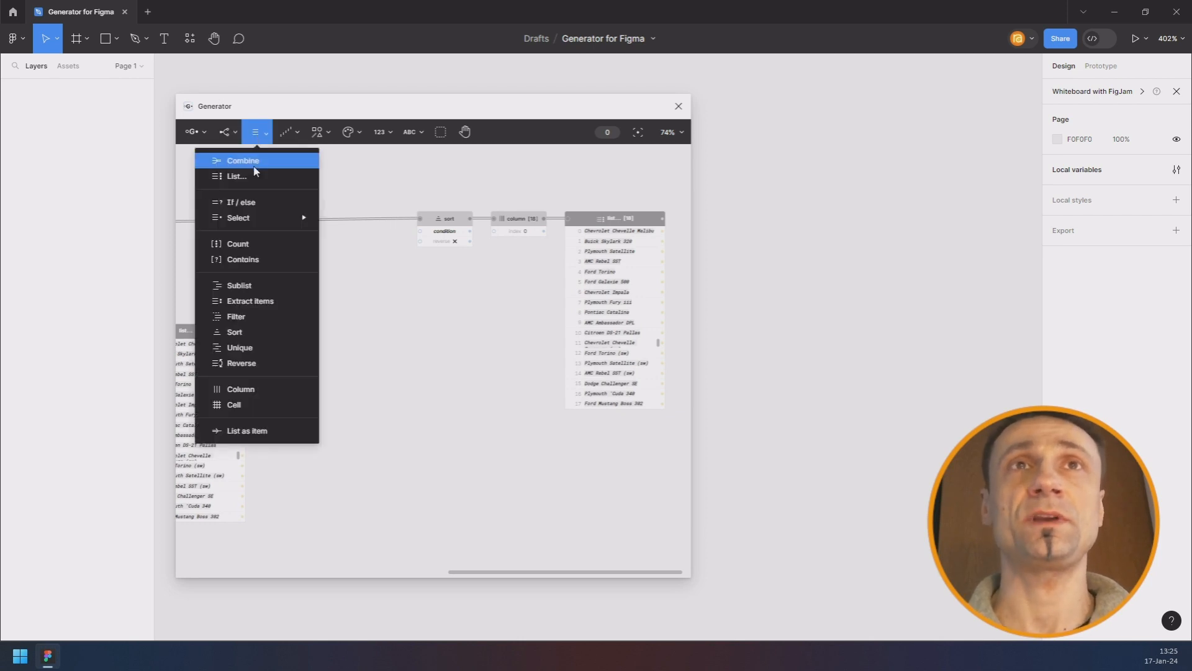
click(251, 174)
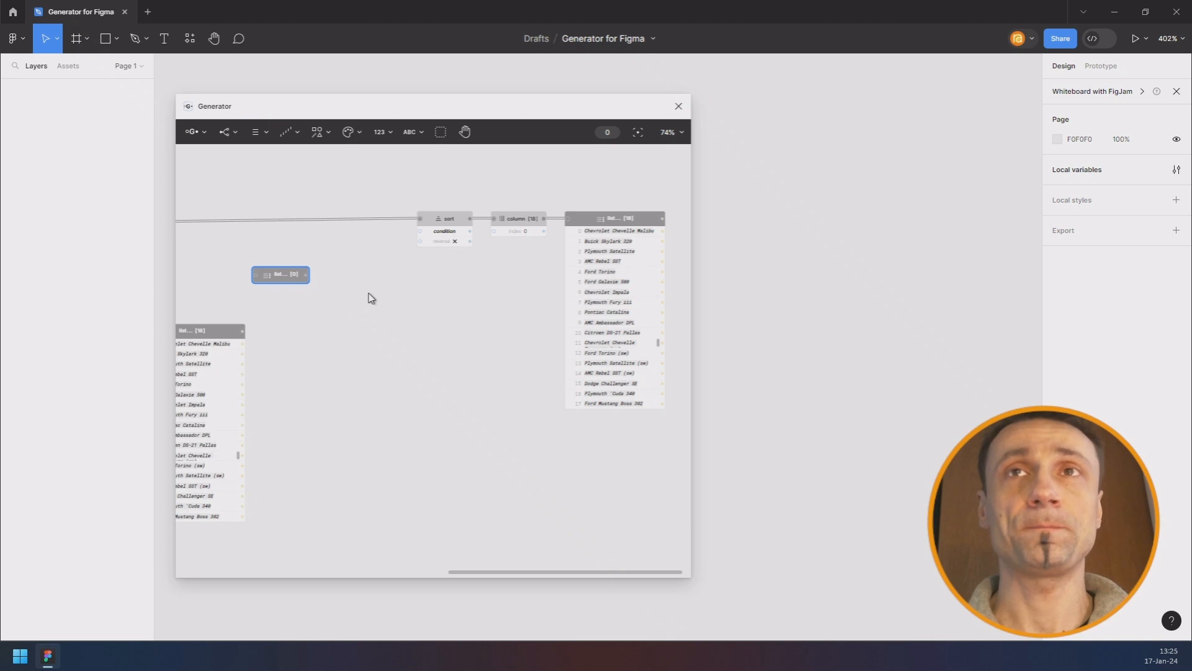
- Preview other table columns by raising the lower Column node's index to 4 and lowering the Sublist's start, and restore both values
scroll(410, 329, left, 3)
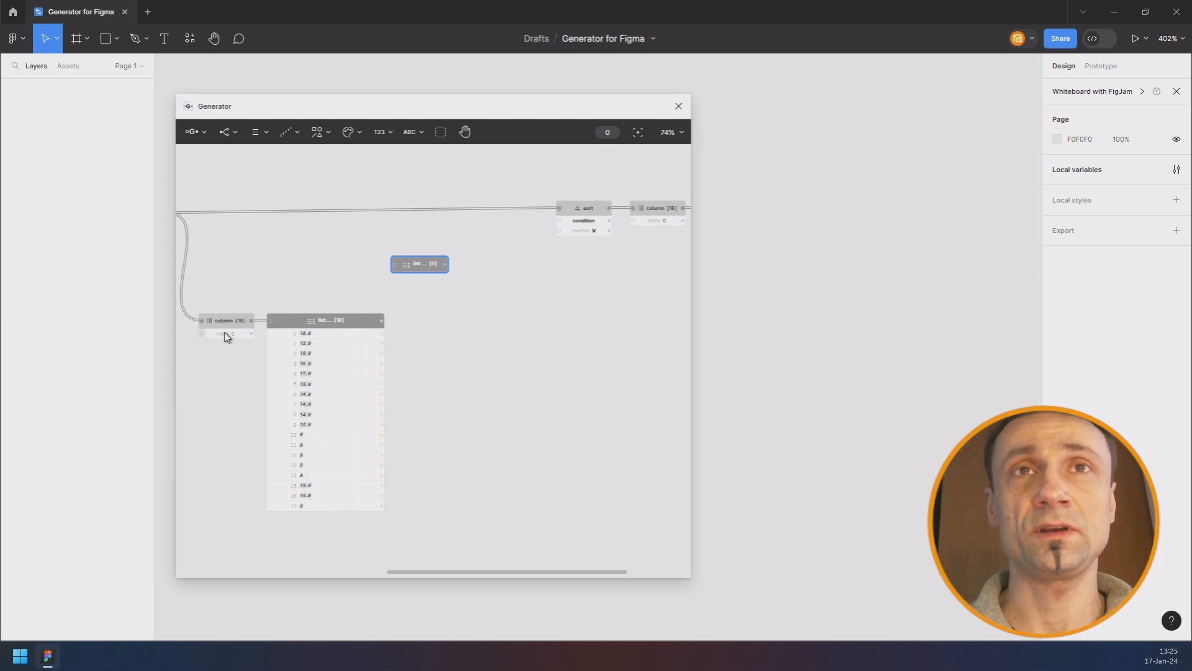
scroll(228, 337, up, 2)
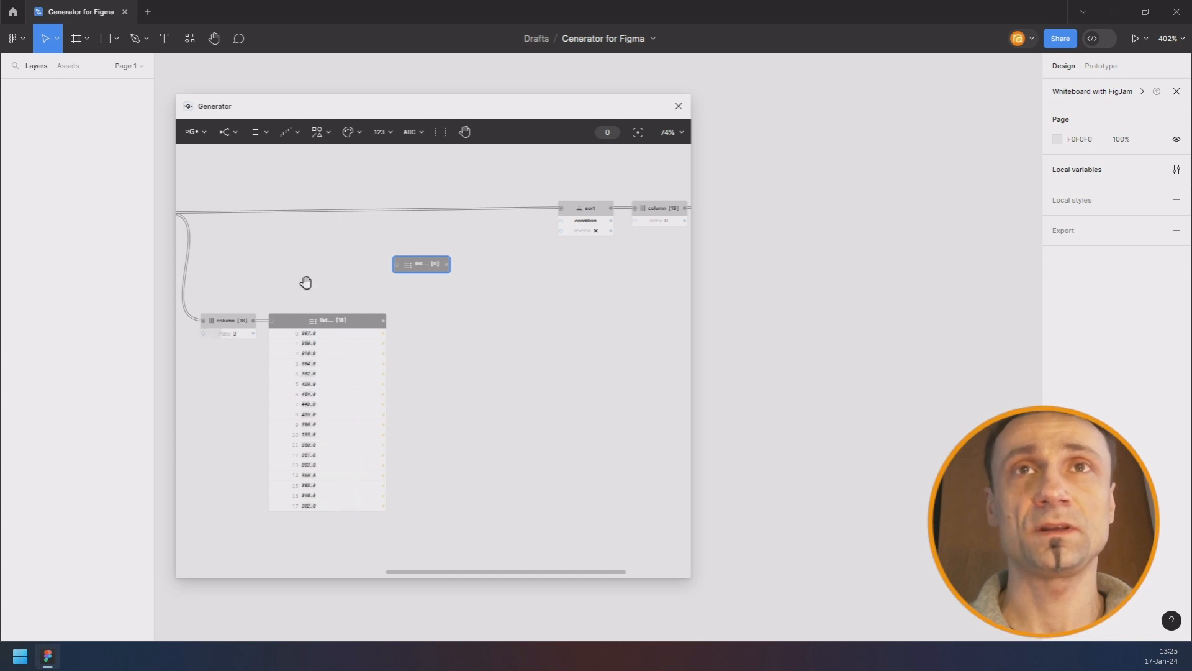
scroll(305, 283, left, 2)
scroll(244, 230, down, 2)
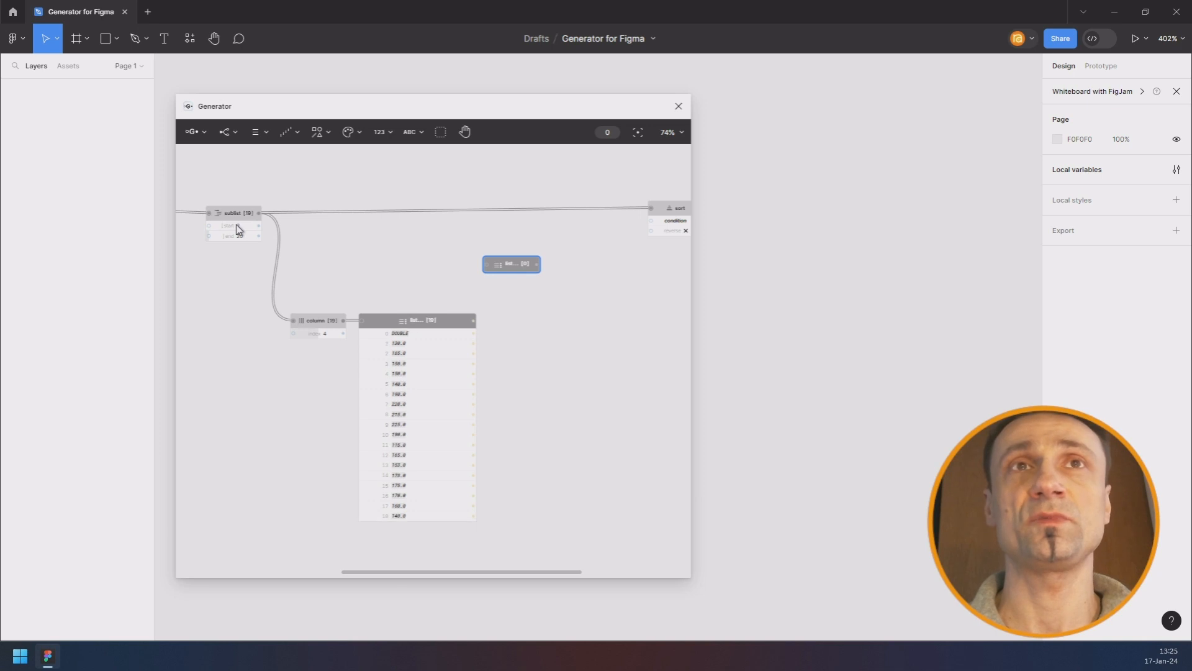
- Place the unsorted List node and the Sort branch's List node side by side below the Sort node for comparison
drag(601, 317, 342, 312)
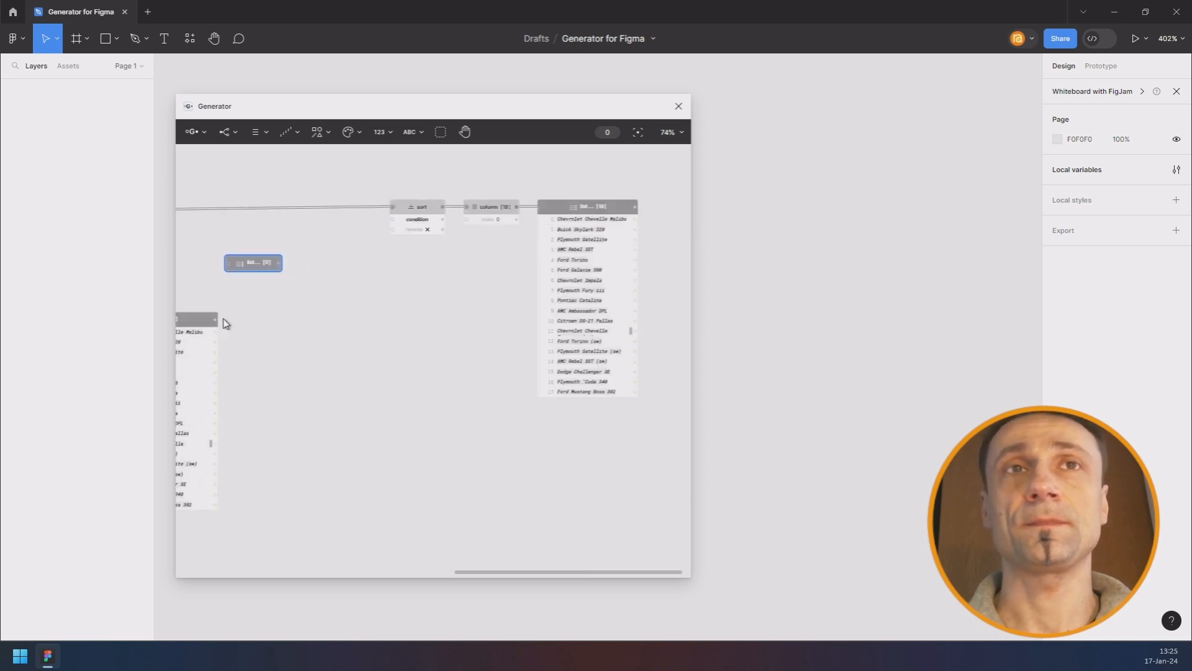
drag(214, 319, 494, 321)
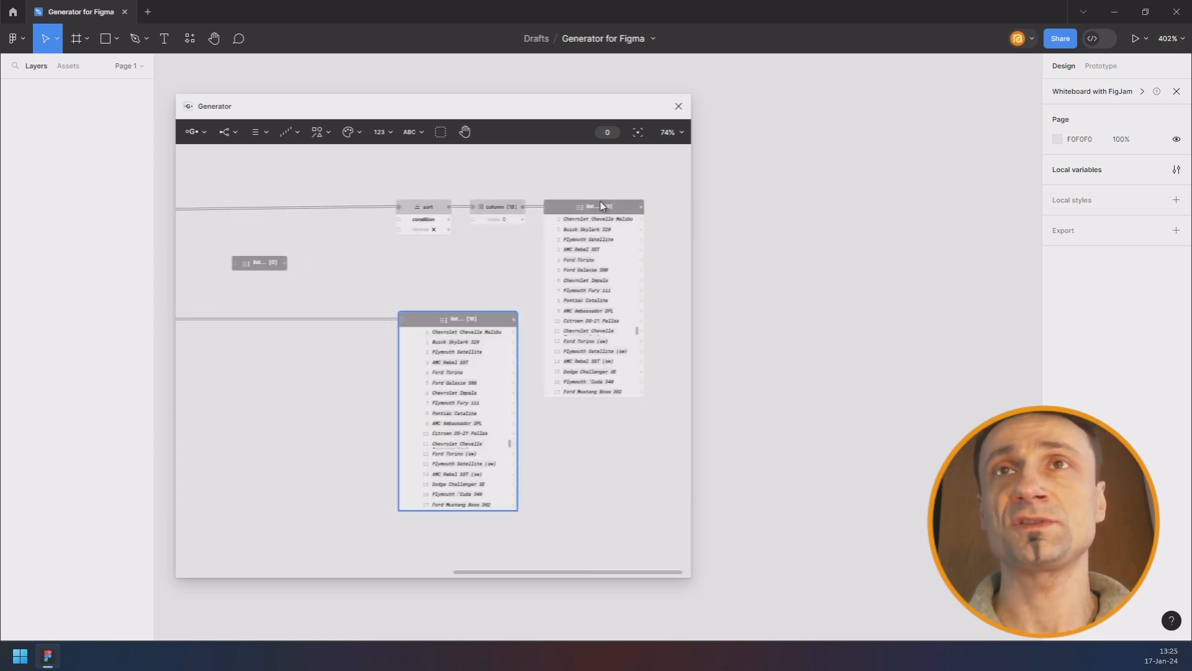
drag(600, 202, 590, 323)
scroll(563, 345, up, 3)
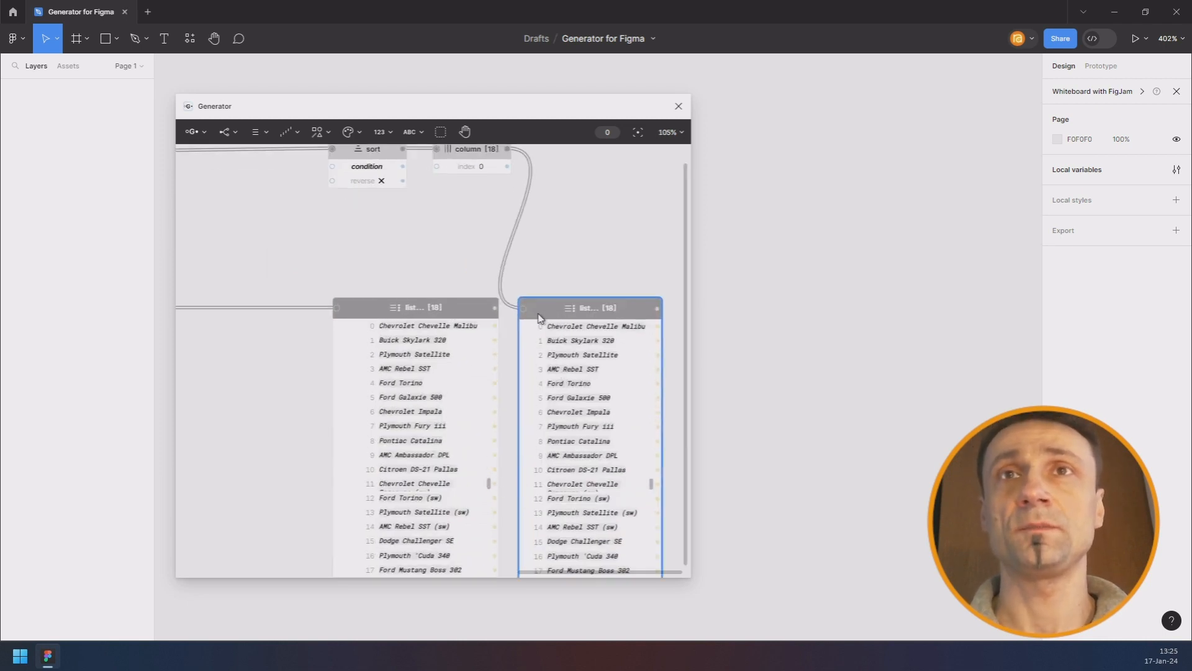
drag(539, 313, 539, 314)
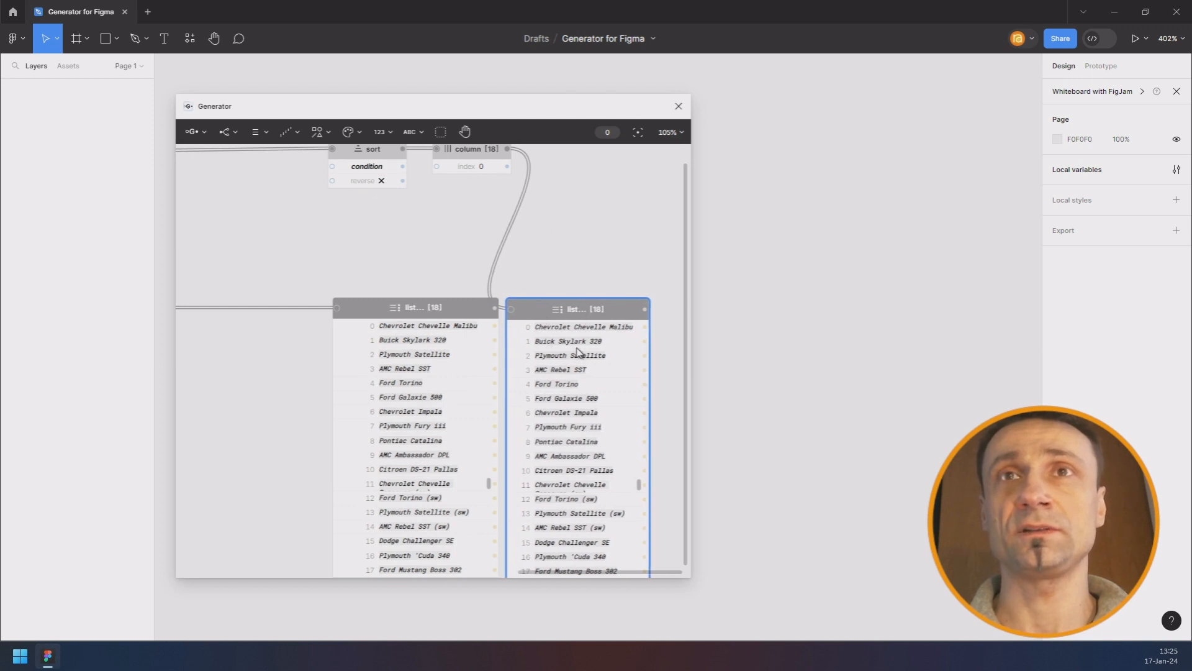
- Move the empty List node closer to the Sort node and attach a Select from list node to its output
scroll(341, 213, down, 3)
drag(360, 214, 571, 207)
drag(505, 228, 524, 236)
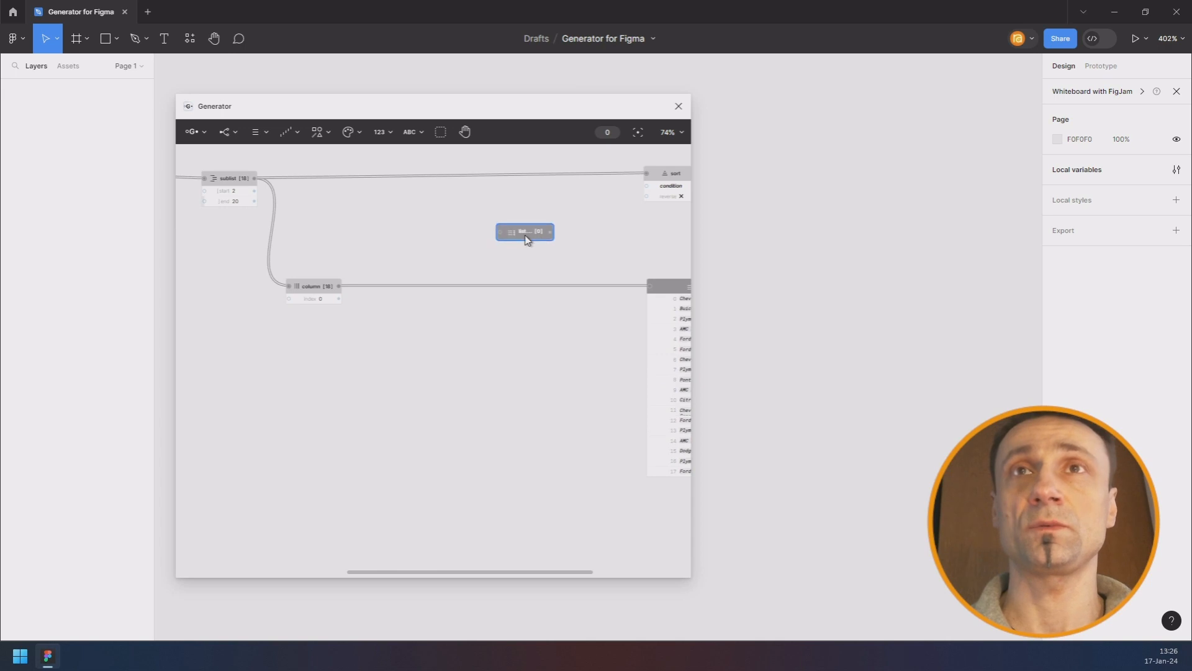
key(ctrl+/)
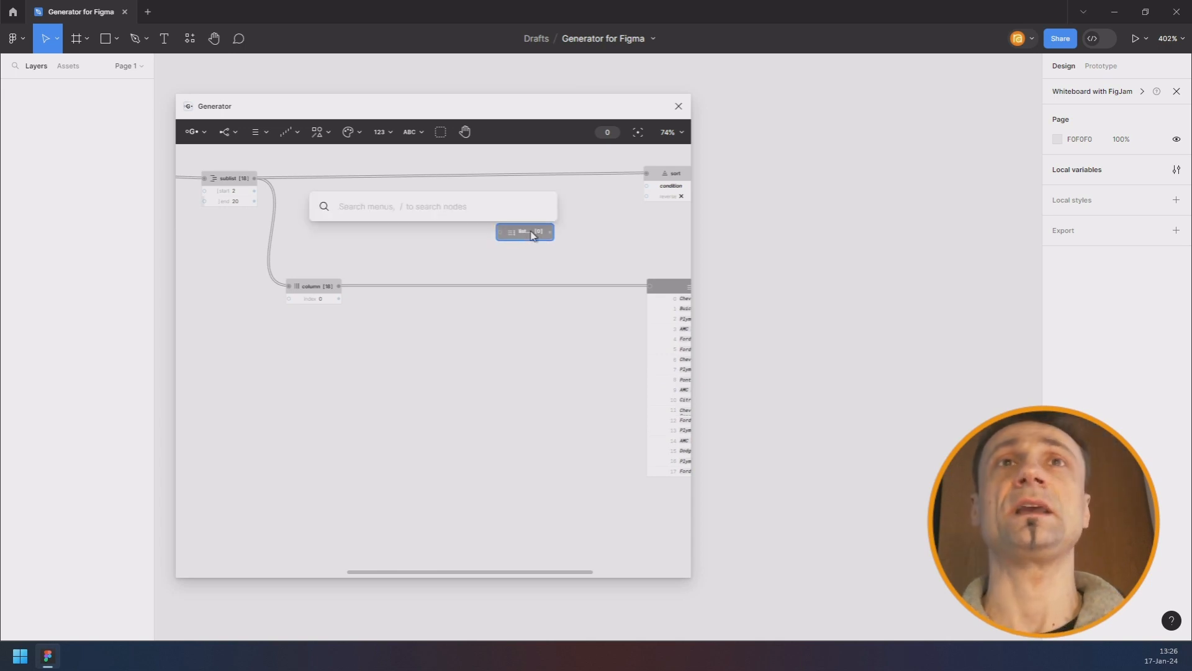
text(selec)
key(Down)
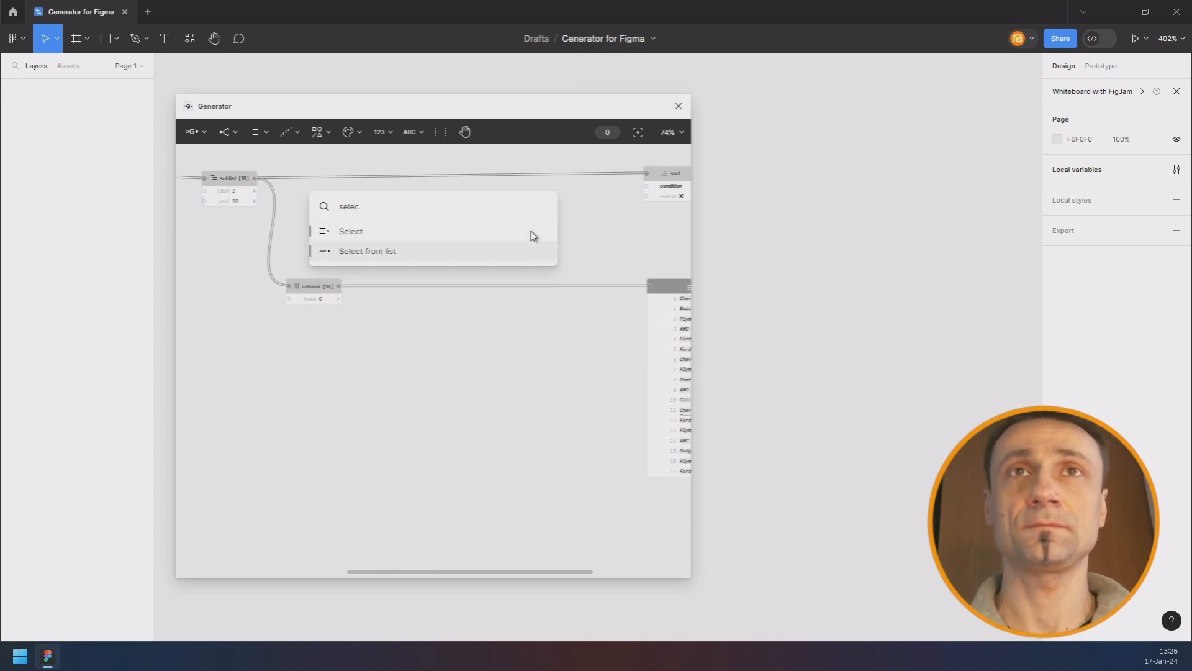
key(Return)
- Set the Select node's index to 4 and connect its output to the Sort node's condition
drag(554, 204, 341, 205)
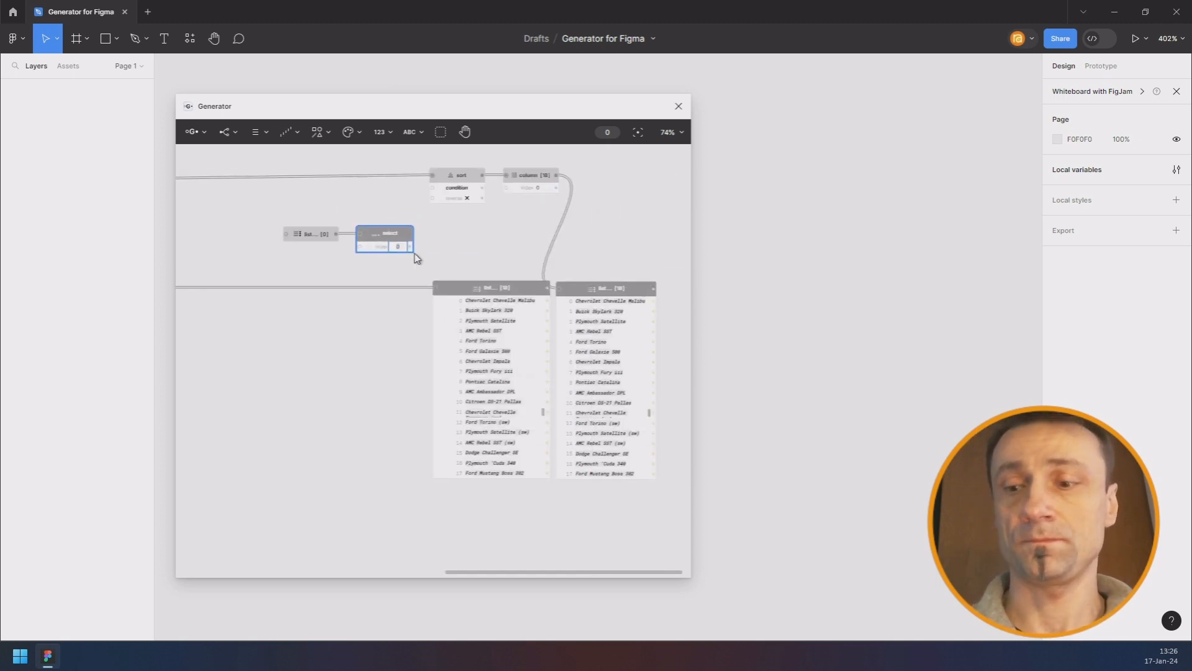
drag(410, 234, 434, 190)
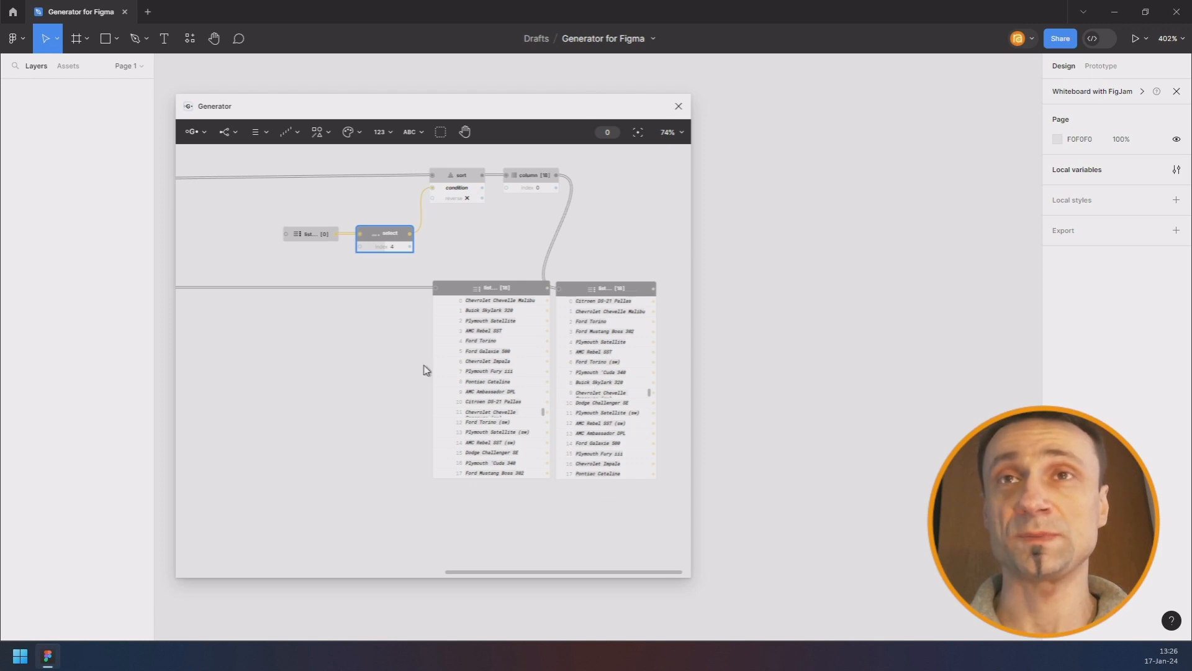
- Lower the Sublist node's start so that the table's two header rows are included in both lists
drag(293, 369, 506, 351)
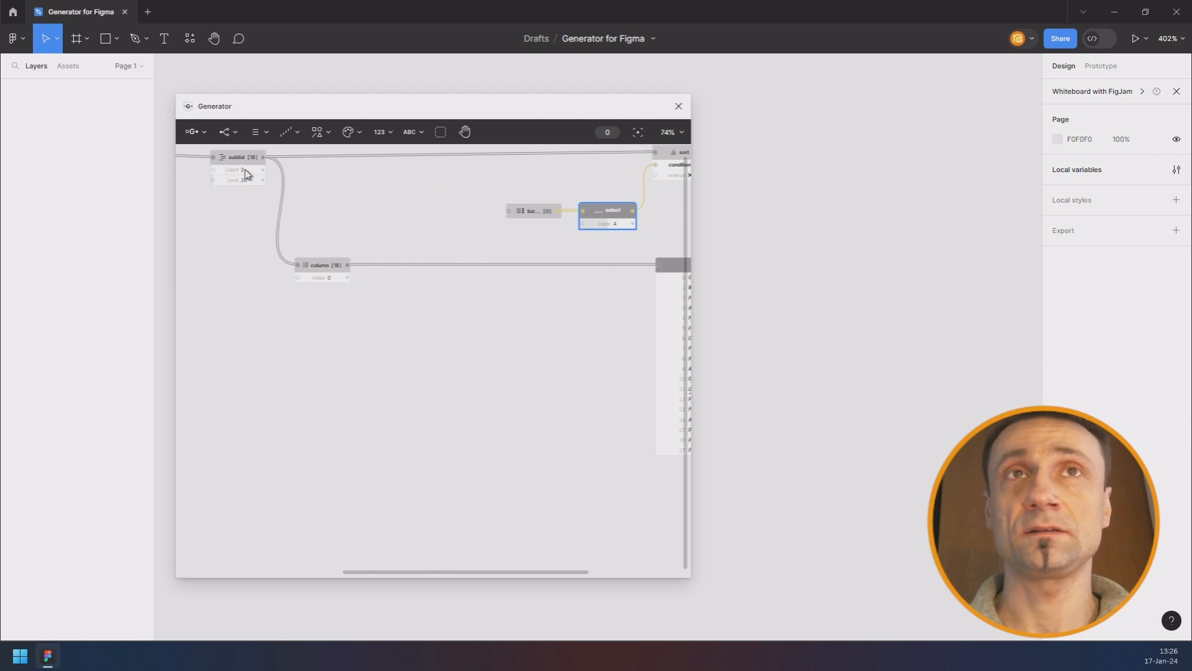
scroll(245, 170, up, 1)
scroll(244, 171, down, 3)
drag(560, 294, 216, 317)
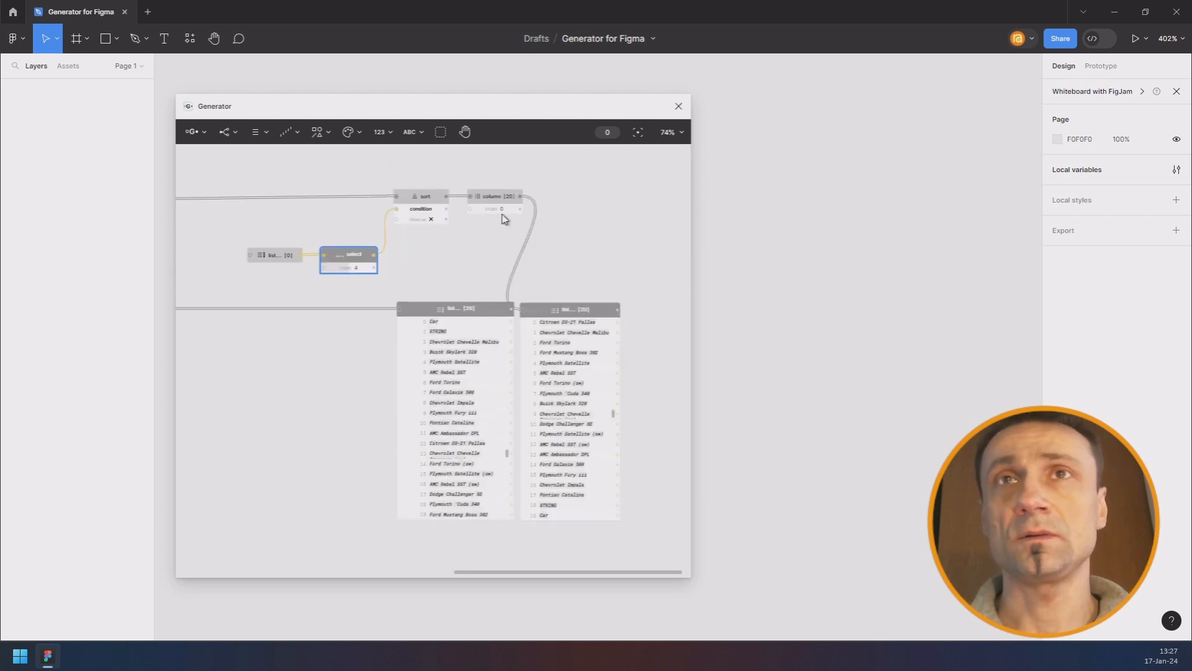
- Preview the sorted horsepower values by changing the index of the Column node after Sort, and restore its index to 0
scroll(502, 215, down, 1)
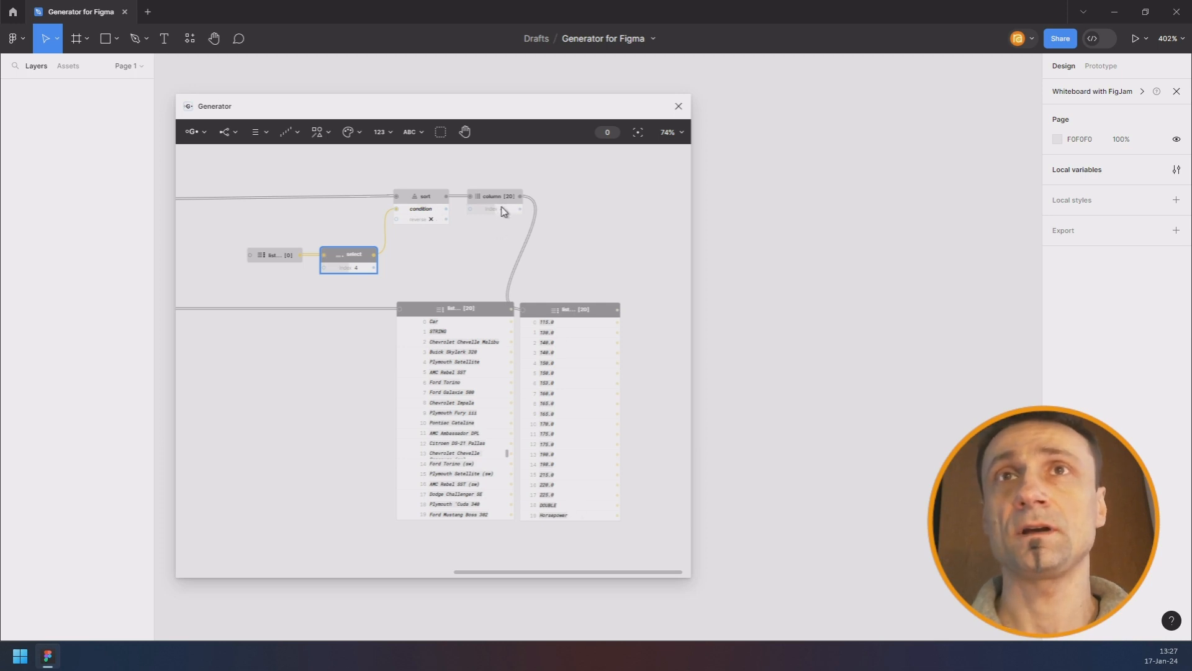
scroll(501, 207, down, 4)
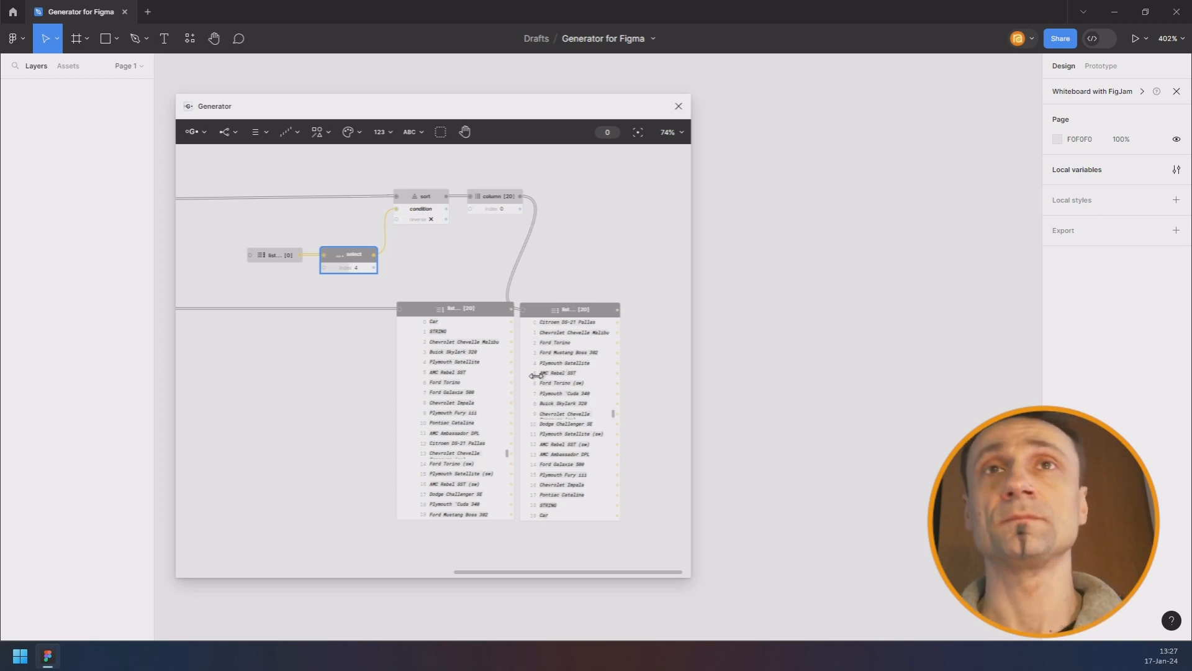
- Select all nodes of the car table setup and delete them to clear the canvas
scroll(439, 262, down, 2)
scroll(334, 255, down, 4)
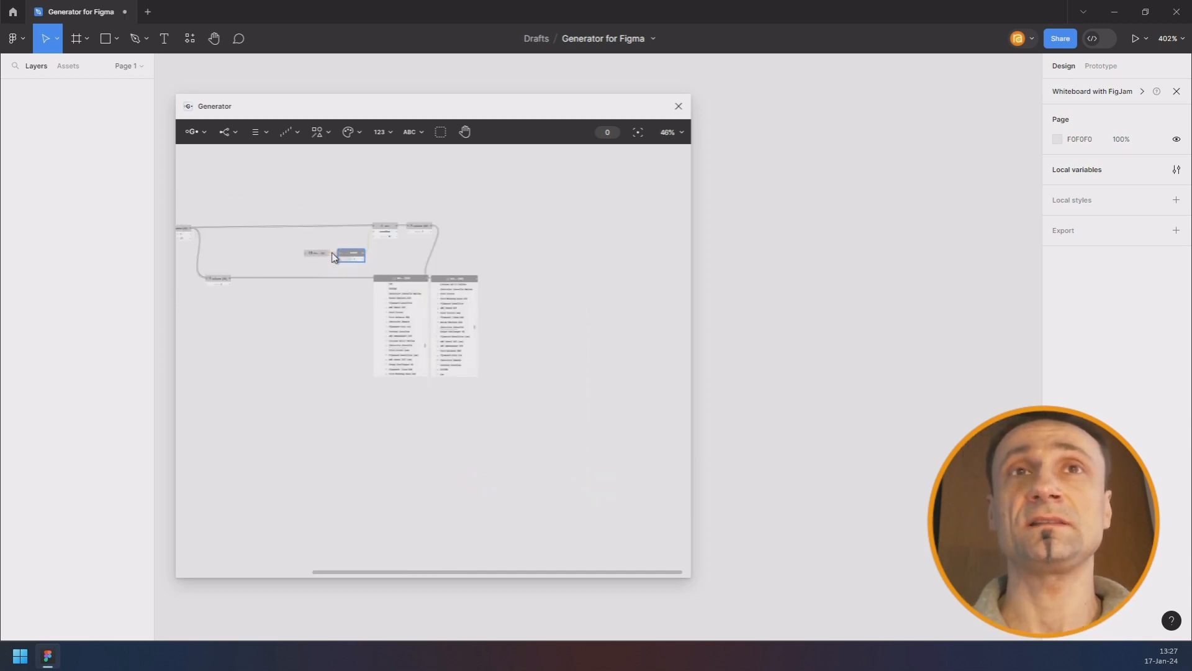
drag(295, 230, 464, 234)
scroll(375, 259, down, 1)
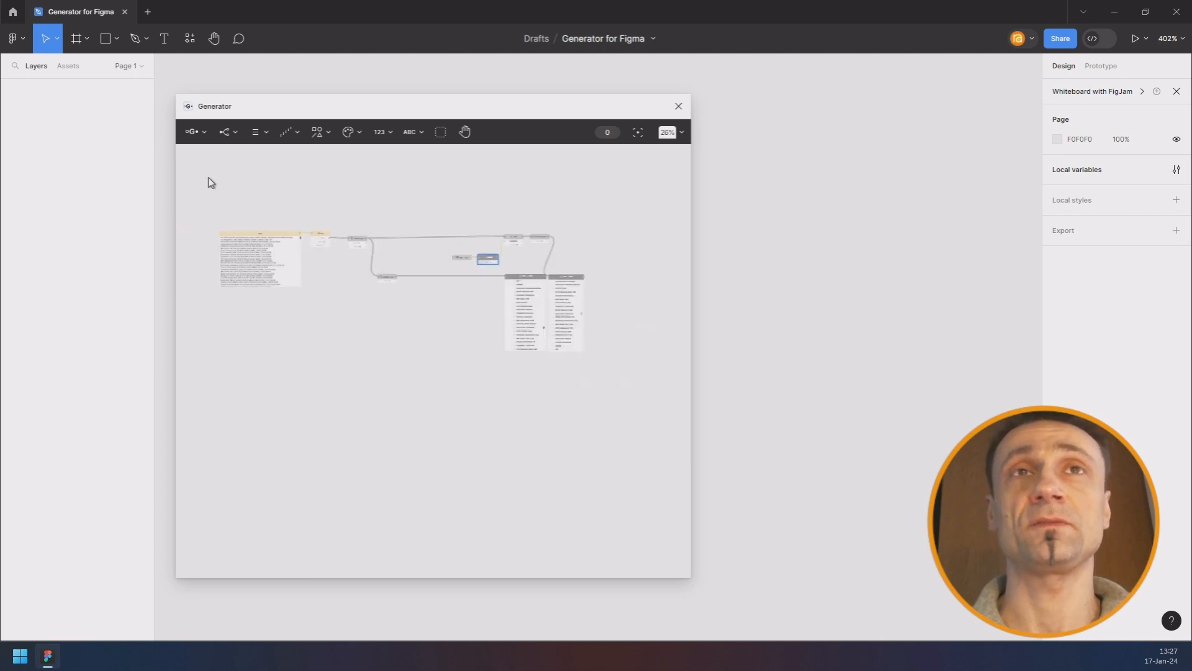
drag(208, 176, 652, 389)
key(Delete)
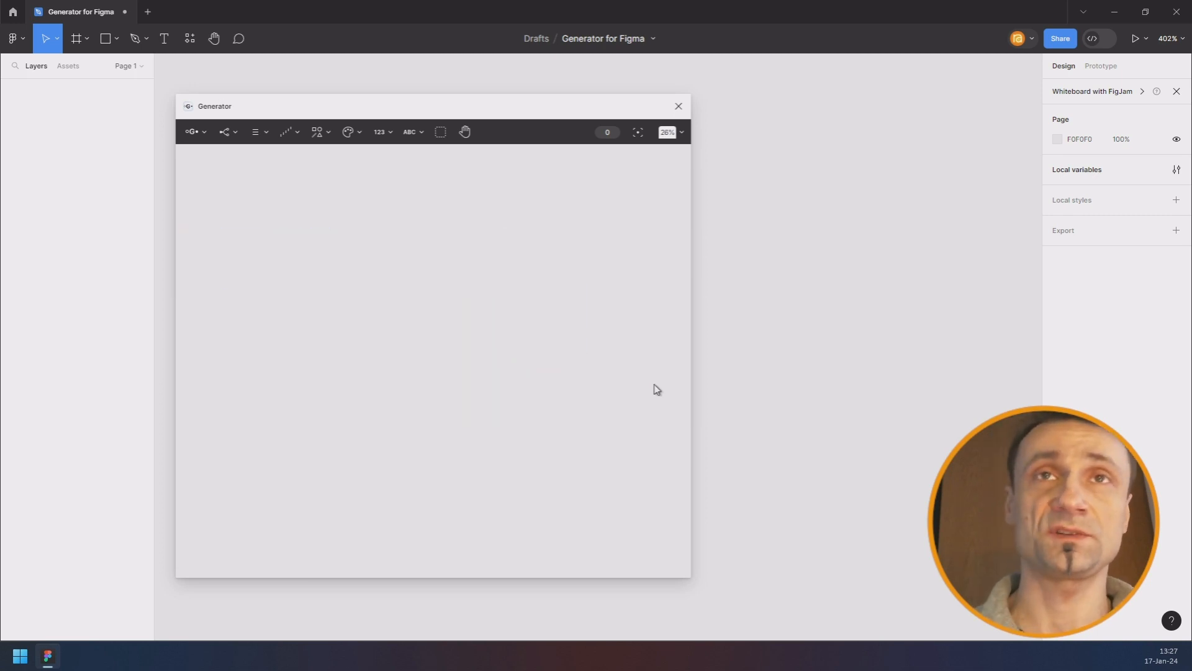
- Add a Random node and set its min to -100 and its max to 100
click(255, 133)
mouse_move(297, 132)
click(267, 232)
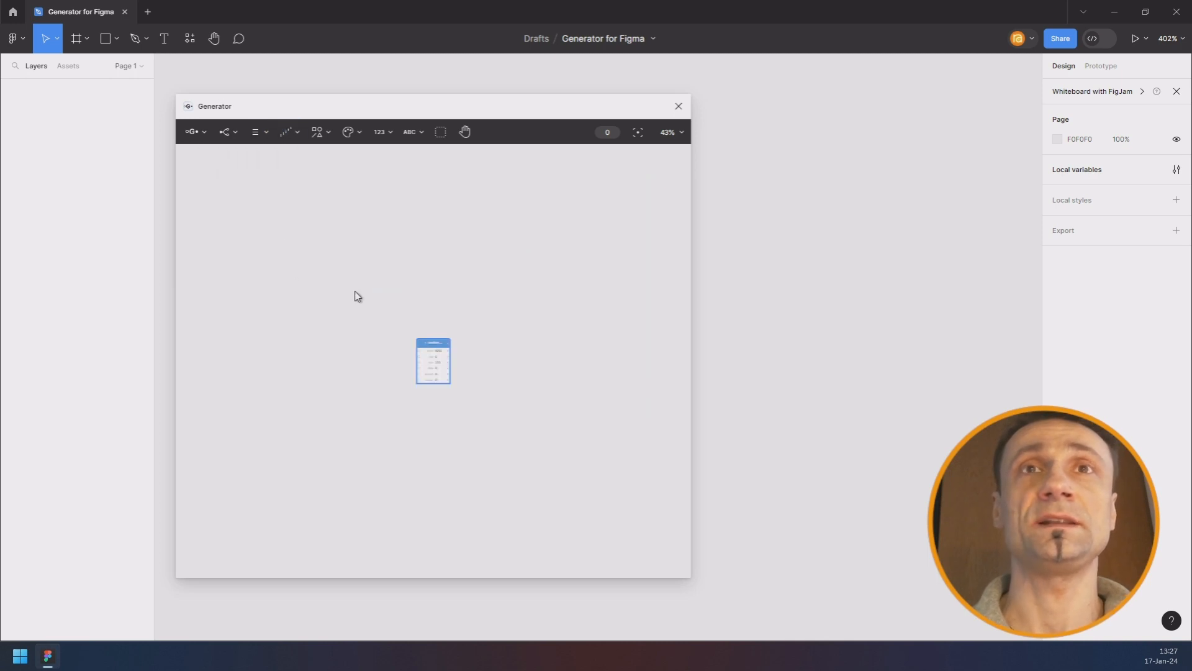
click(356, 385)
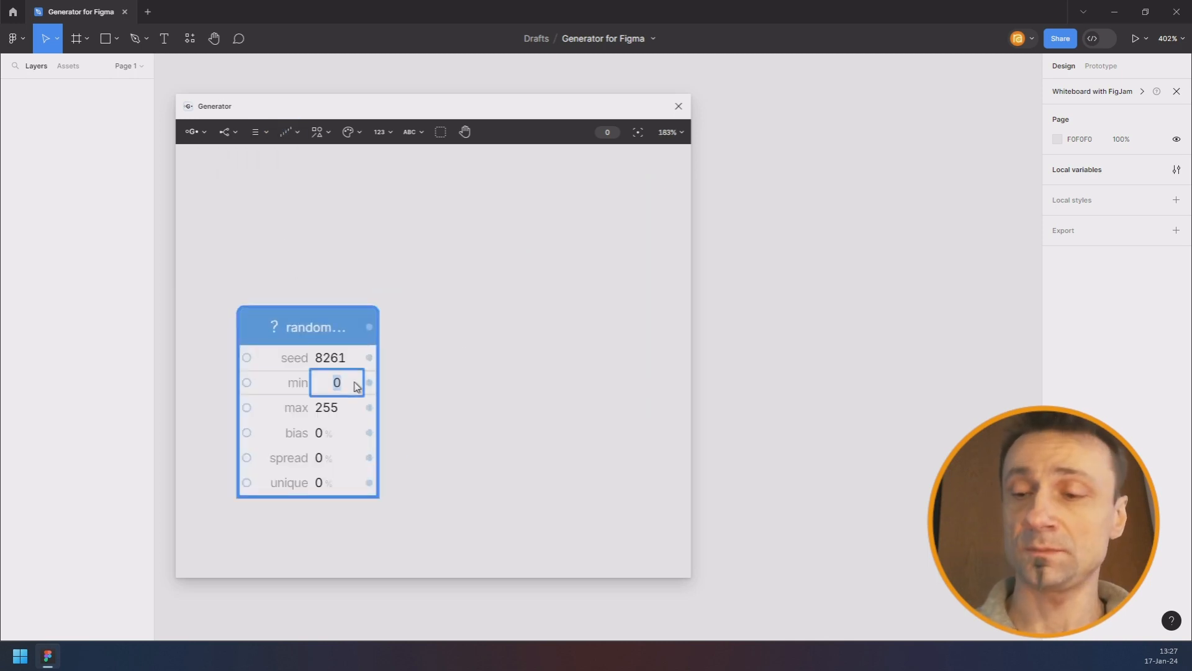
text(-100)
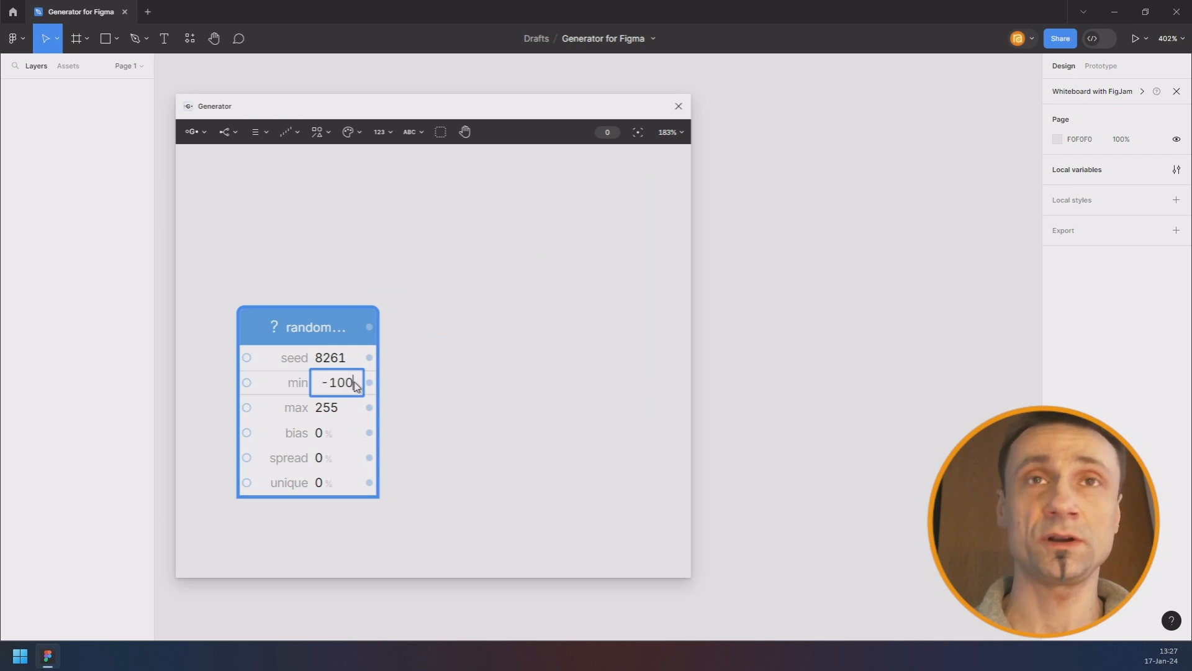
key(Tab)
text(100)
key(Return)
- Chain a Repeat node and a List node after the Random node
key(ctrl+slash)
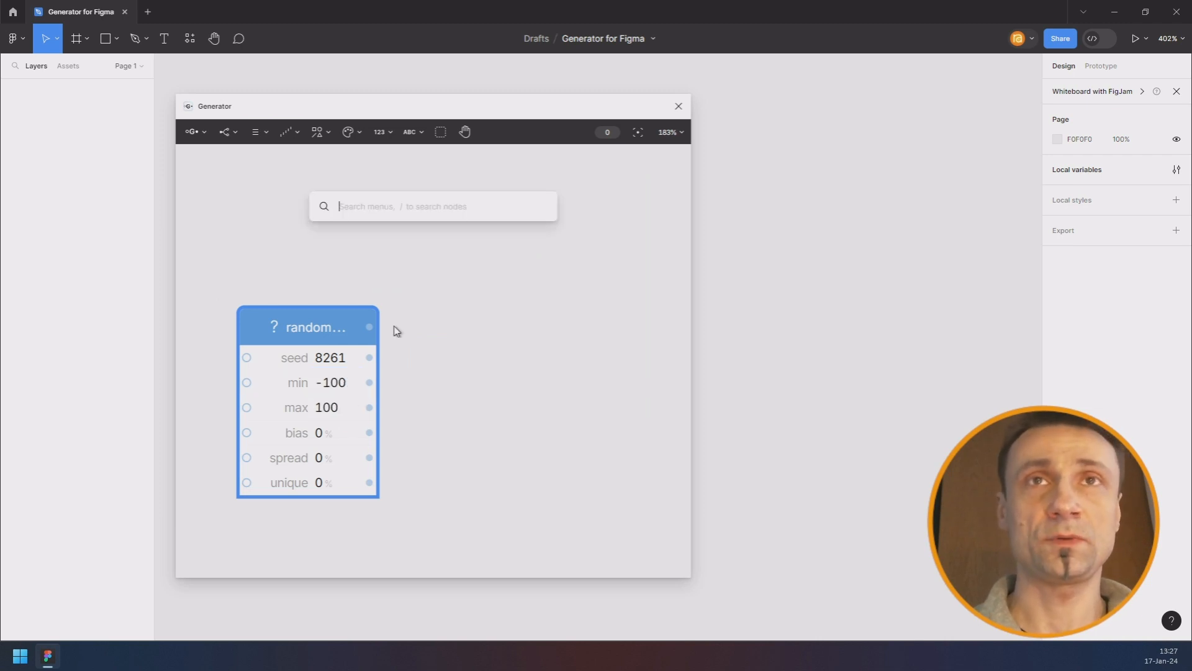
text(rep)
key(Return)
key(ctrl+slash)
text(lis)
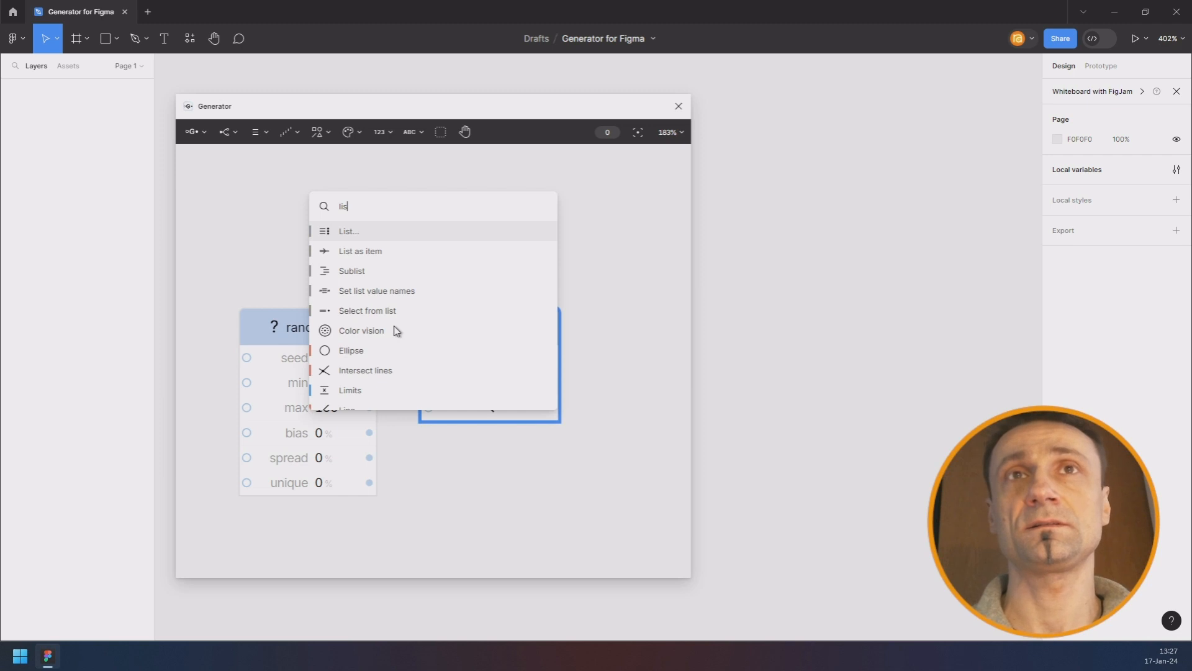
key(Return)
scroll(511, 243, down, 1)
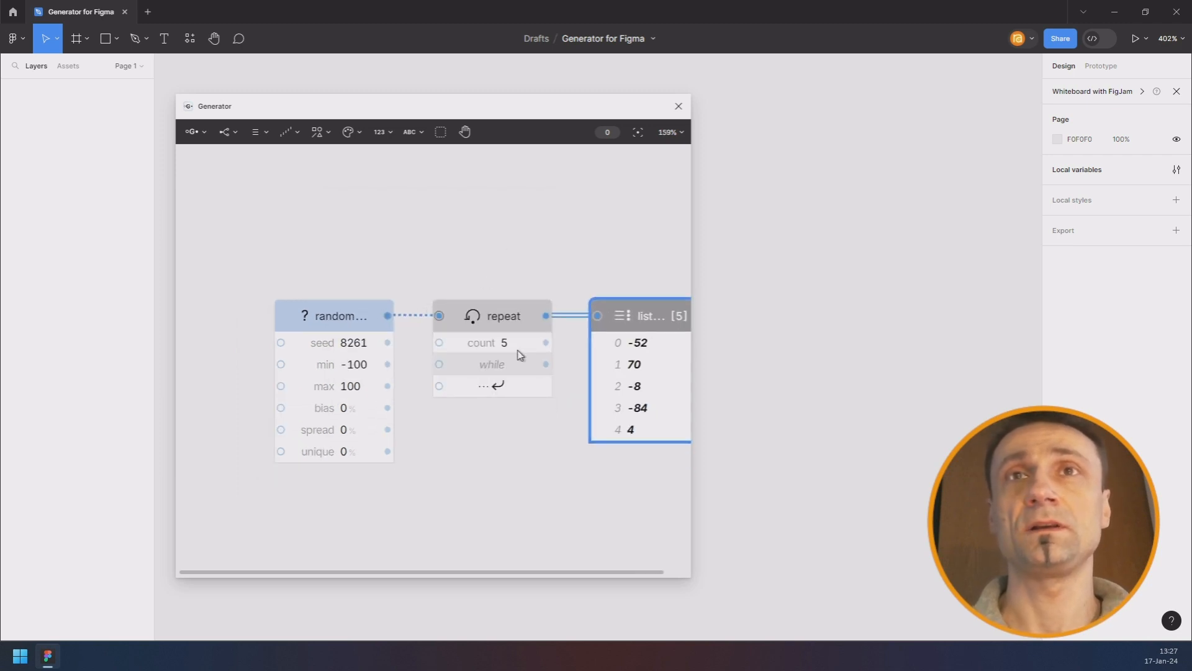
- Raise the Repeat node's count to 20 and bring the whole number list into view
drag(520, 351, 533, 343)
drag(592, 251, 389, 189)
scroll(395, 236, down, 2)
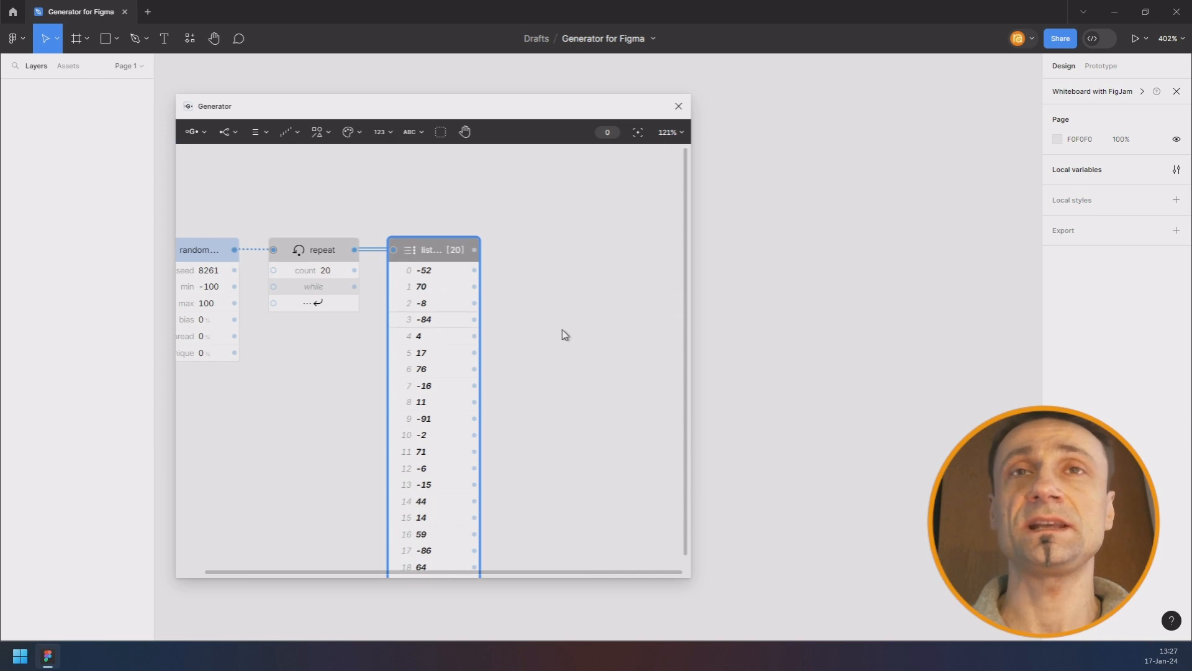
scroll(460, 338, down, 1)
scroll(493, 333, down, 1)
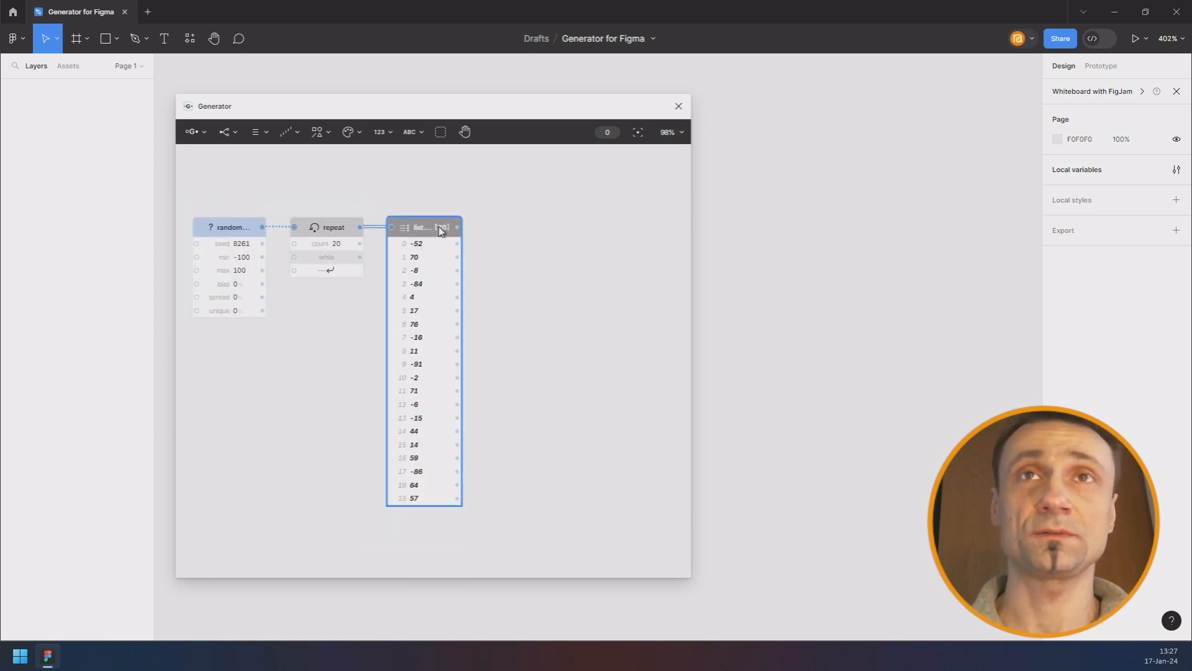
- Add a Filter node after the List node and attach a second List node to the Filter's output
key(ctrl+f)
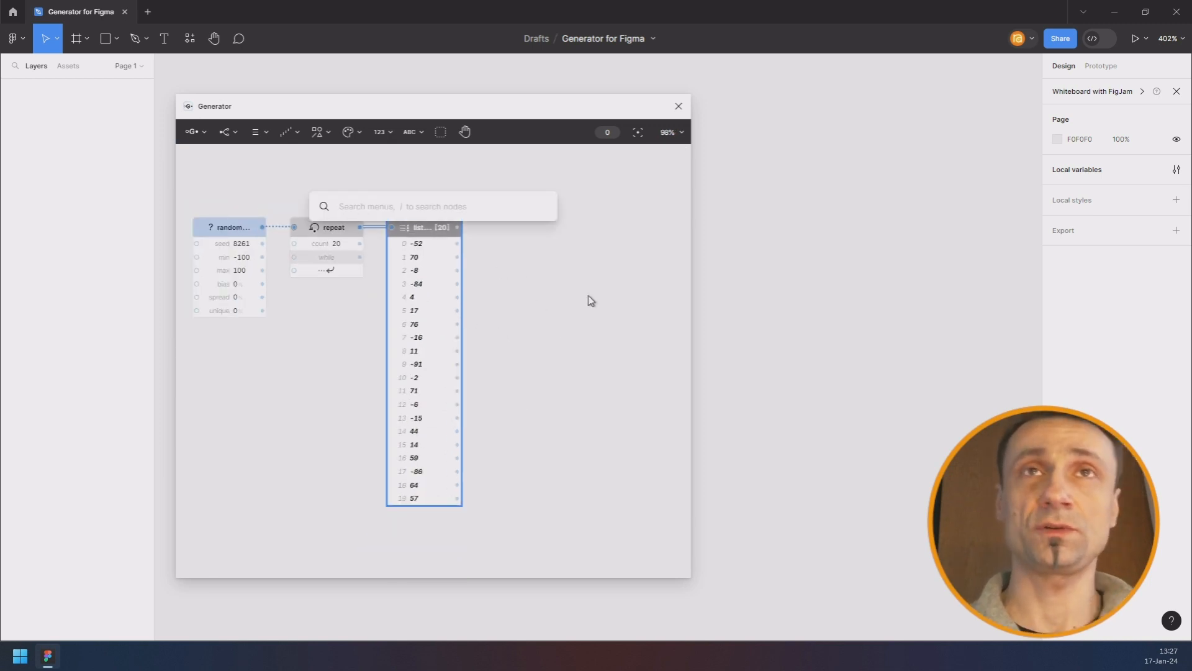
text(filt)
key(Return)
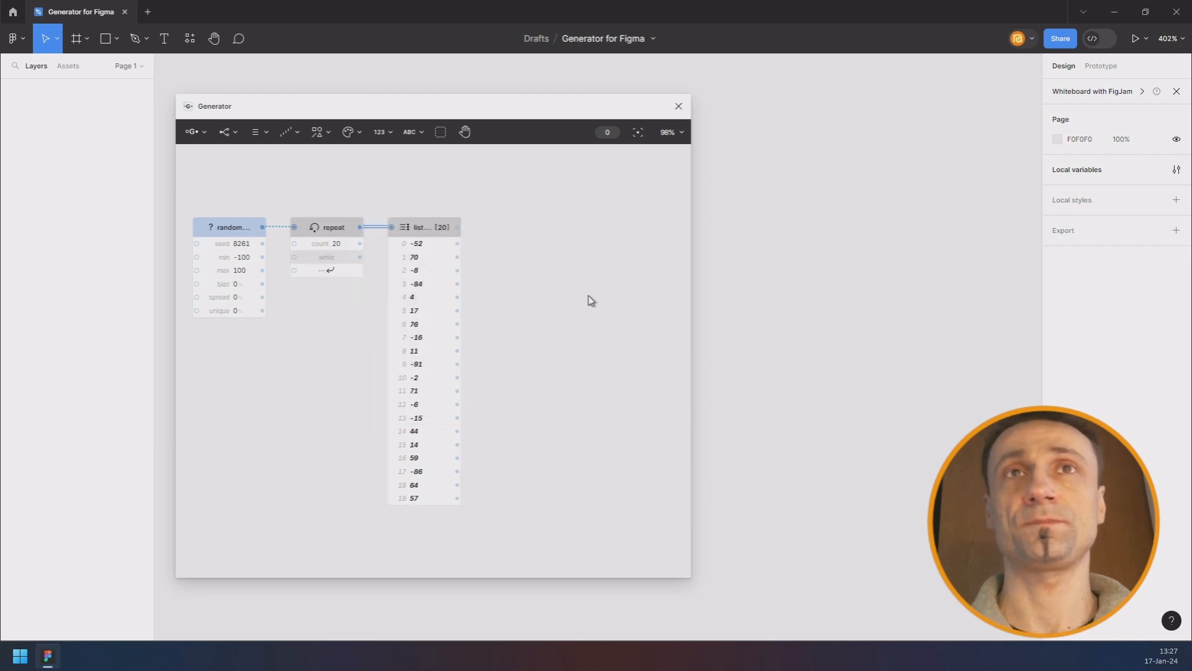
click(259, 130)
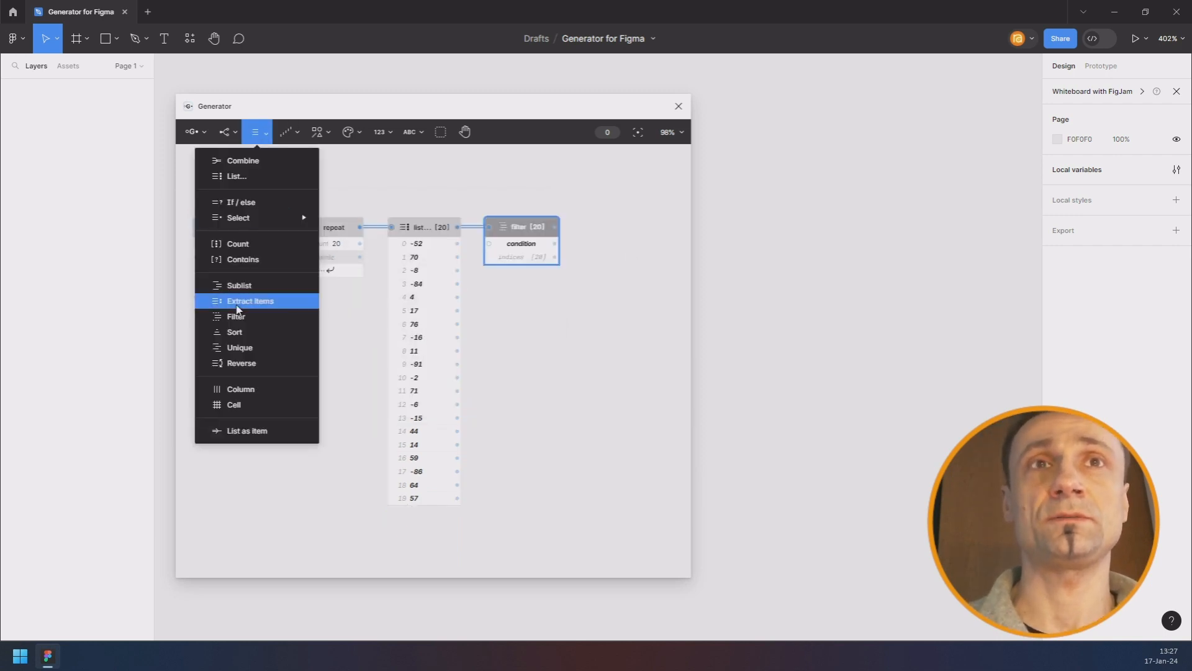
click(600, 262)
drag(609, 254, 501, 254)
click(425, 230)
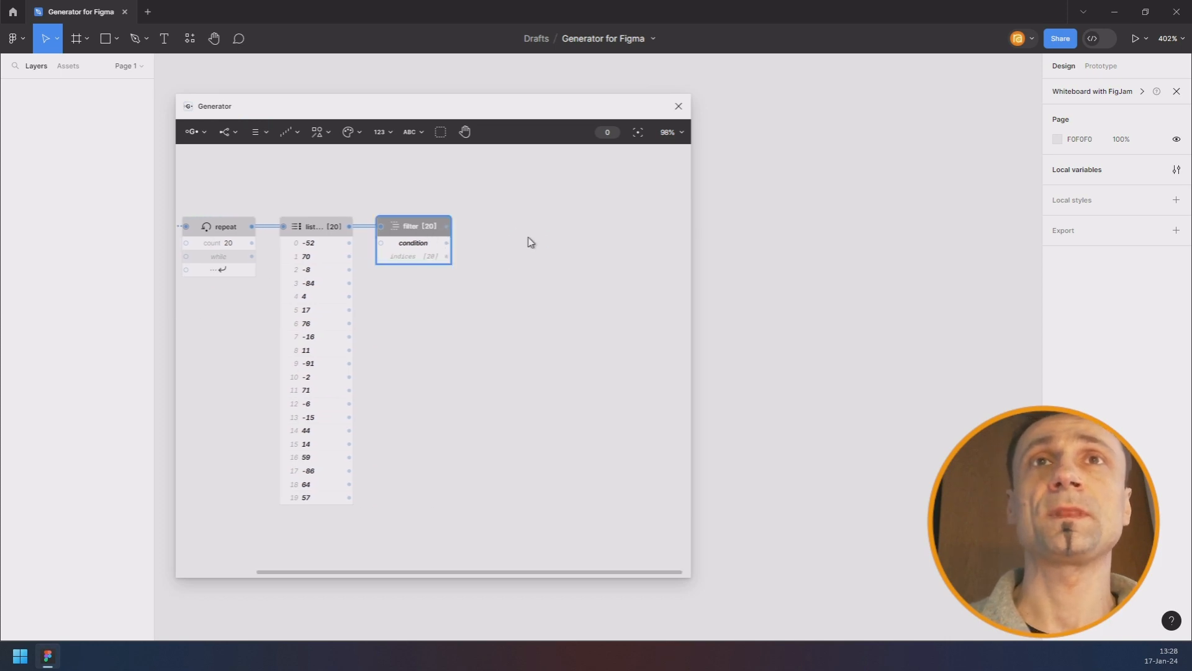
key(space)
text(list)
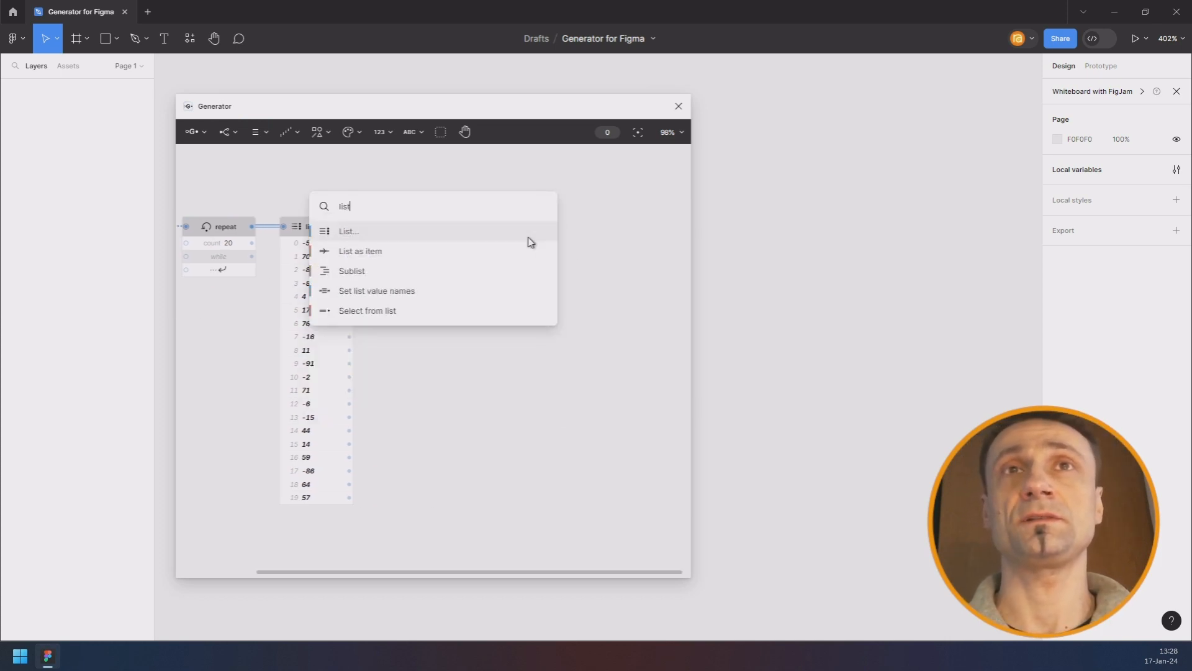
key(Return)
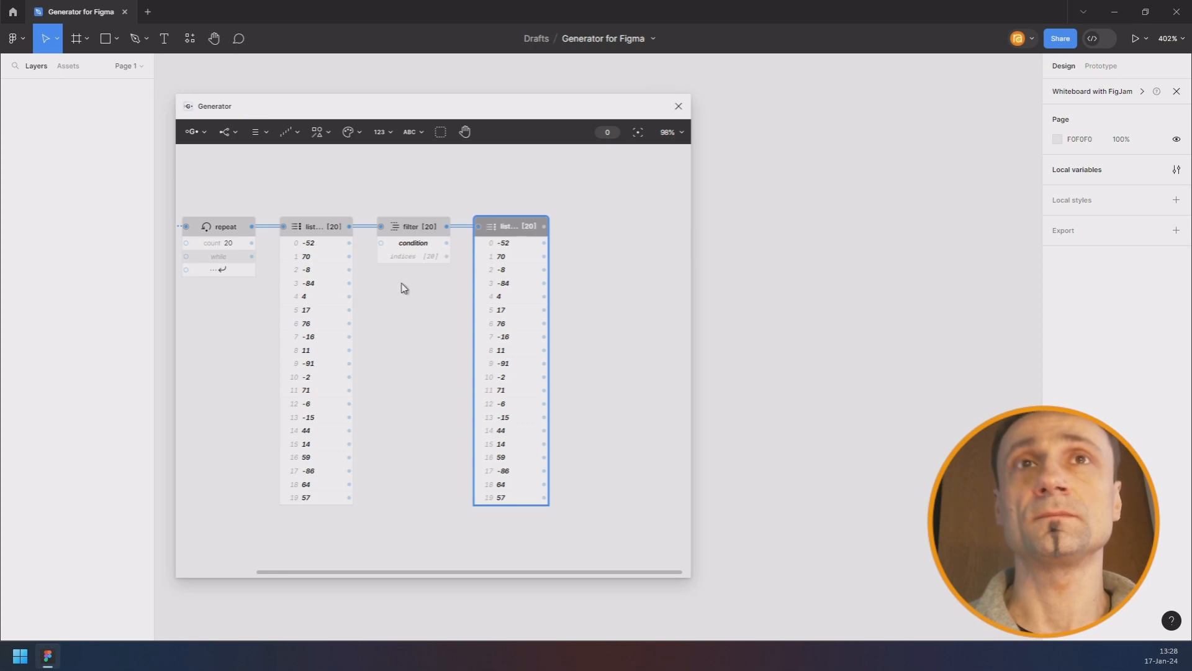
- Move the Filter node and its List node together away from the first List to make room between them
drag(417, 186, 535, 275)
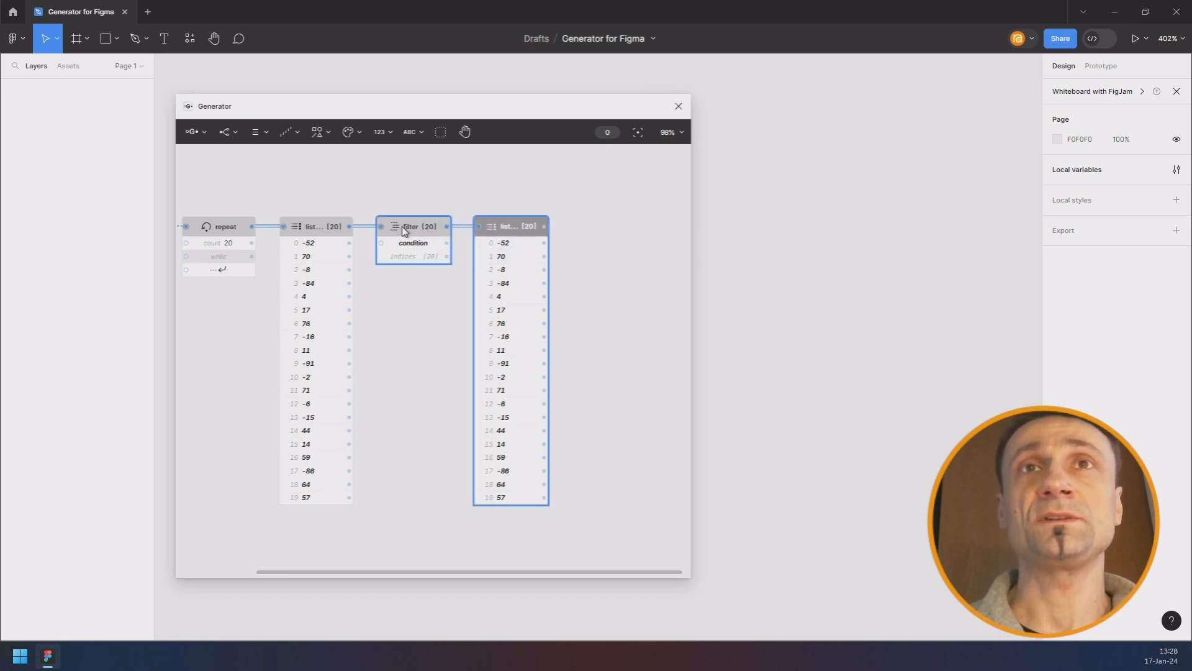
drag(402, 227, 576, 230)
click(468, 319)
- Add a Number node in the gap between the lists and attach a conditional node to its output
scroll(467, 318, down, 1)
click(385, 134)
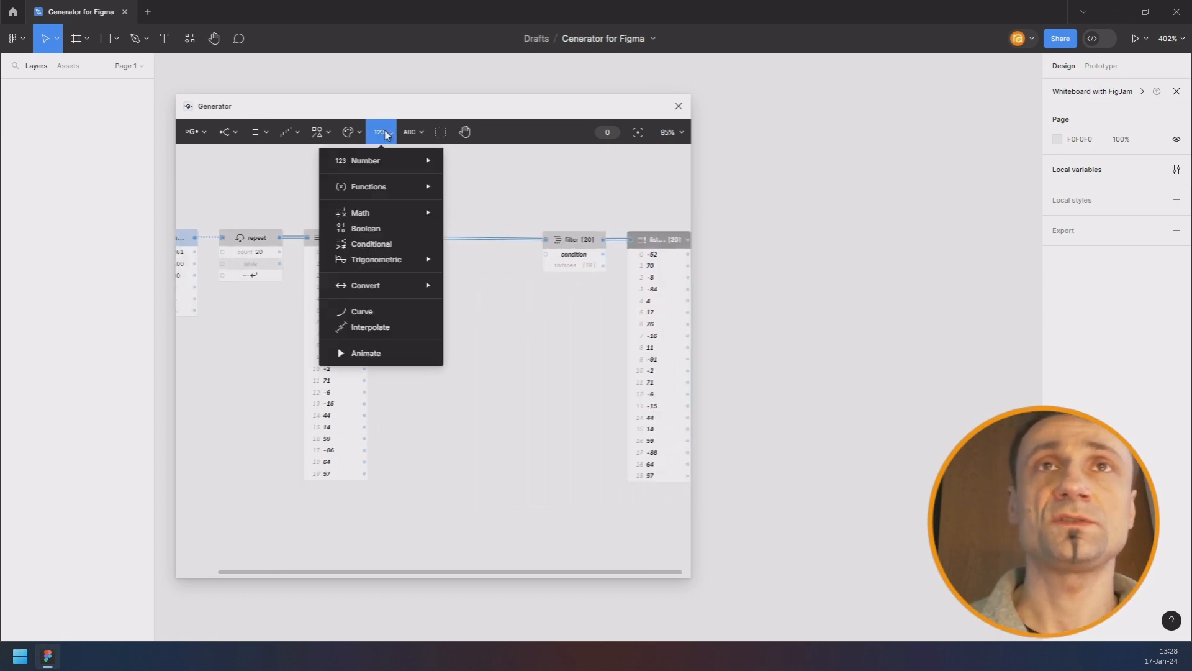
click(366, 160)
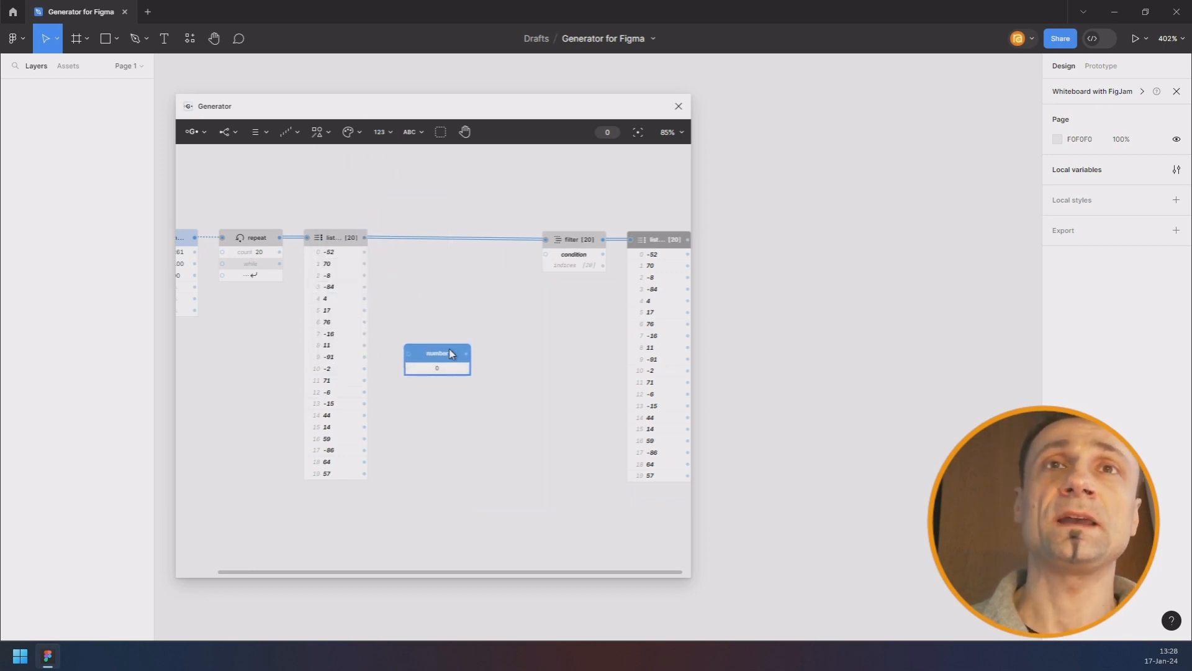
click(382, 132)
click(405, 247)
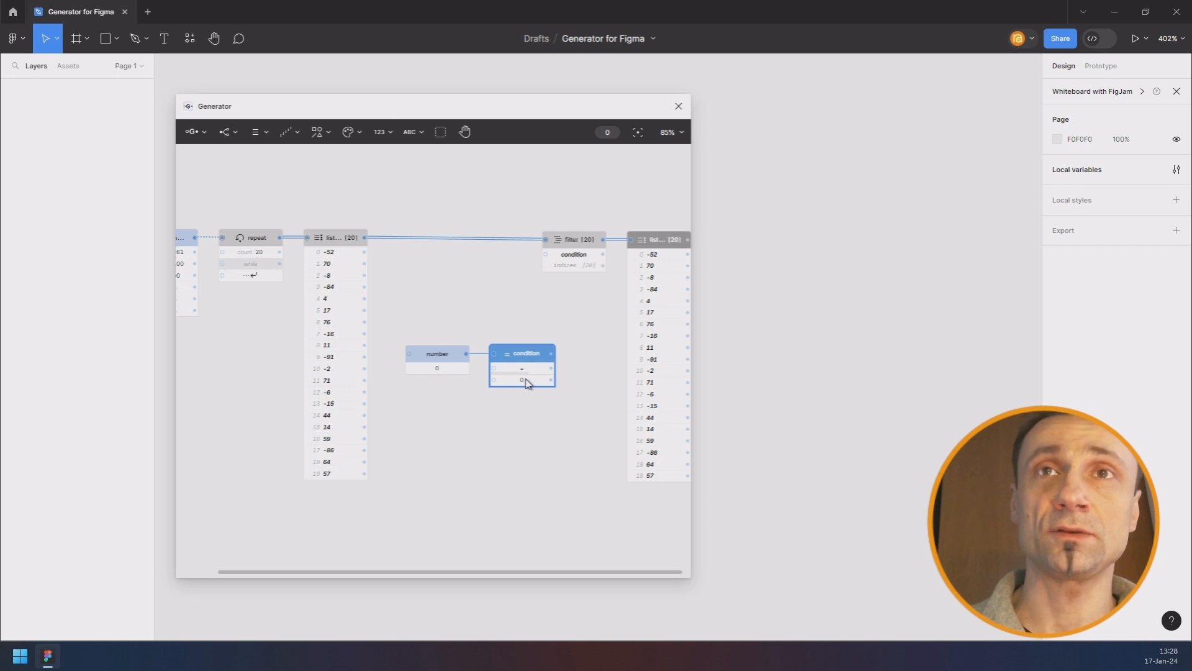
- Set the Condition node's operator to ≥ and connect its output to the Filter node's condition
scroll(523, 358, up, 6)
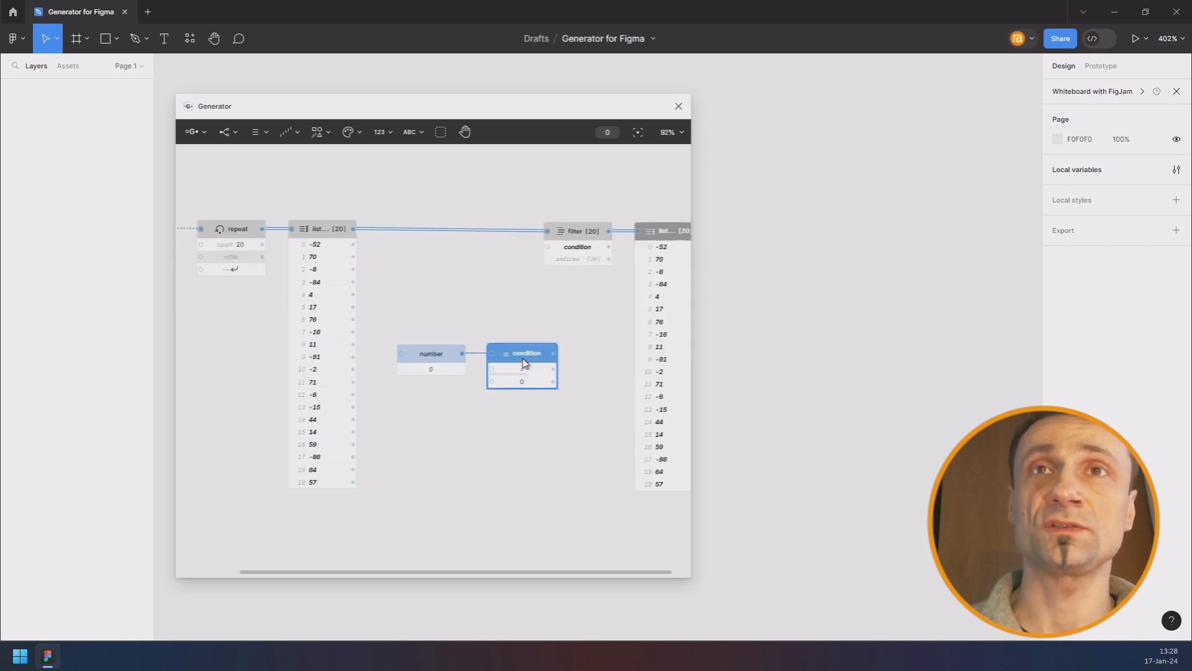
scroll(547, 405, up, 1)
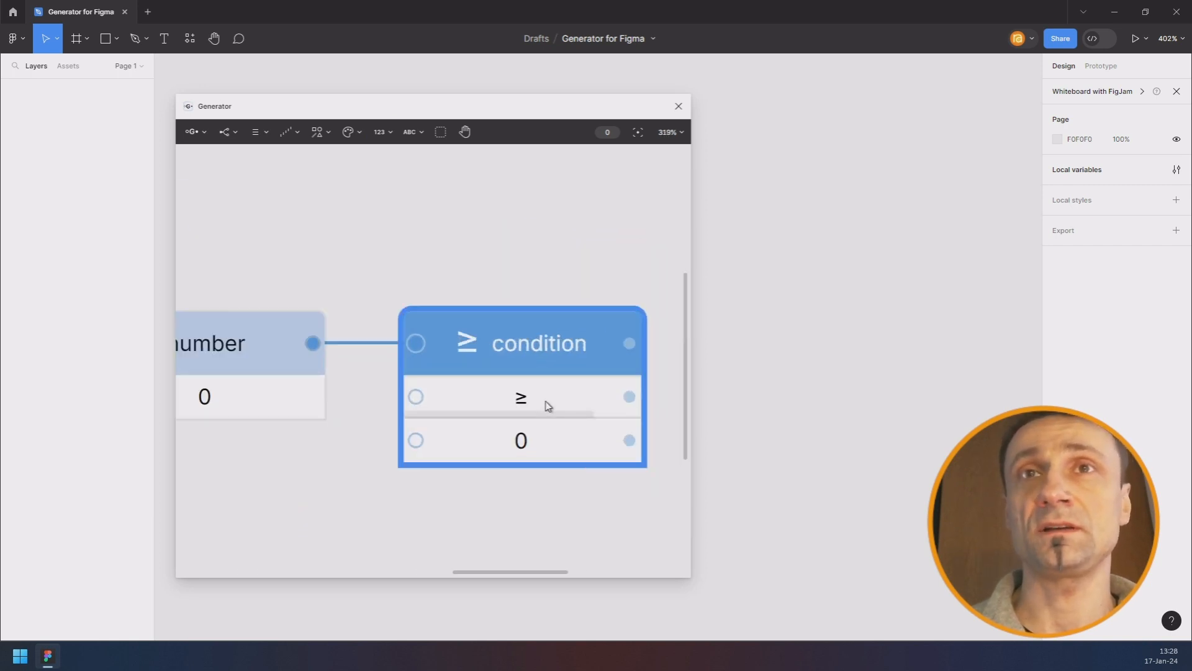
scroll(540, 308, down, 4)
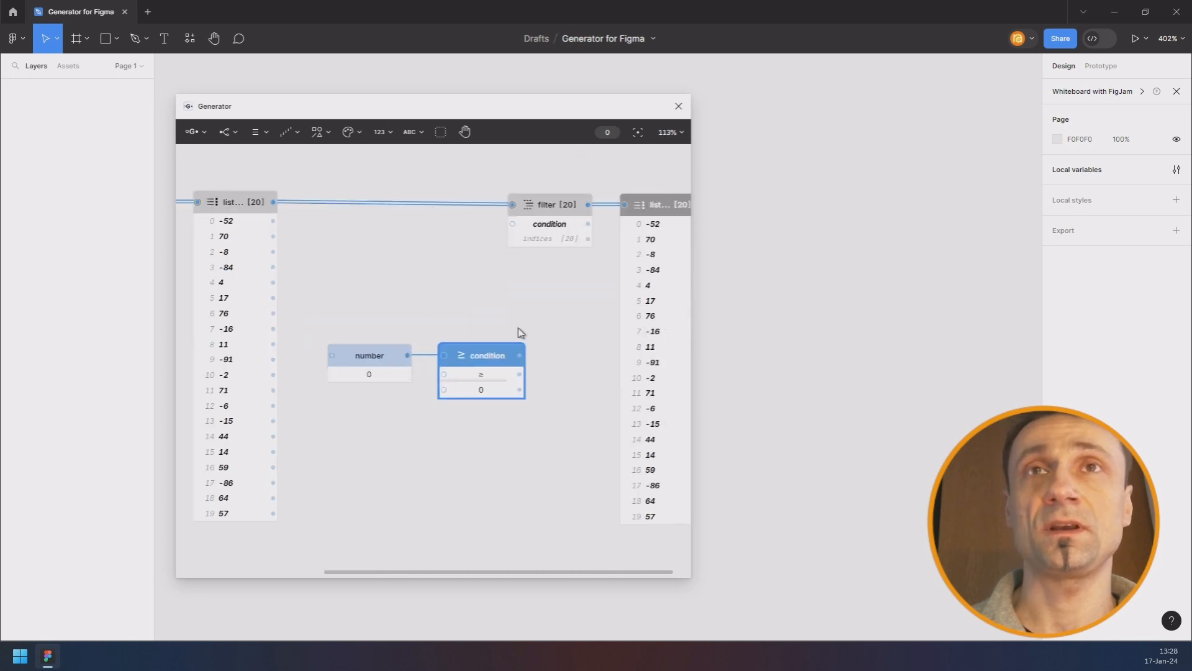
drag(520, 356, 514, 225)
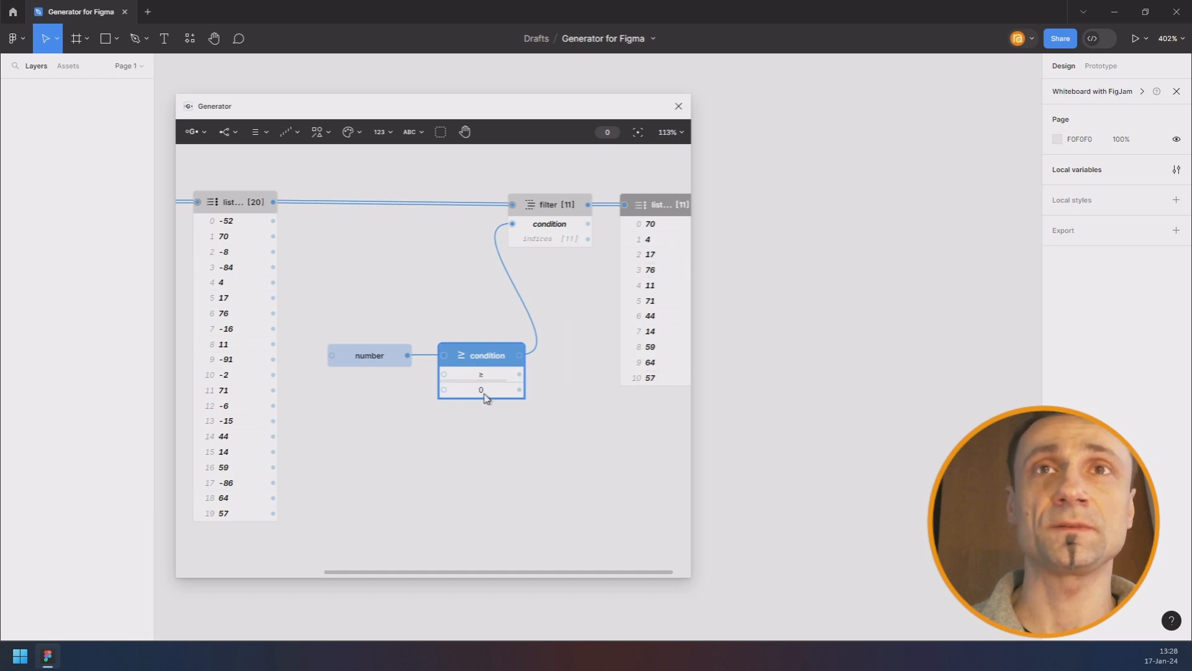
- Restore the deleted car table node setup in place of the number filter example
scroll(504, 374, down, 3)
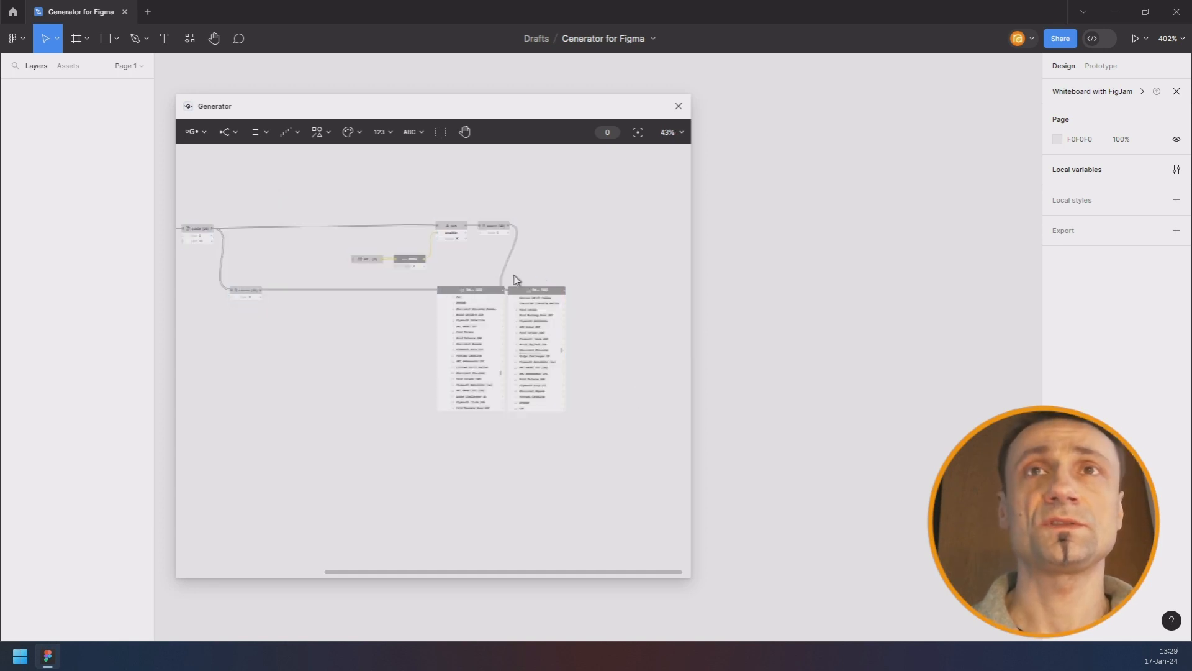
- Delete the Sort node from the car table setup
scroll(519, 281, up, 3)
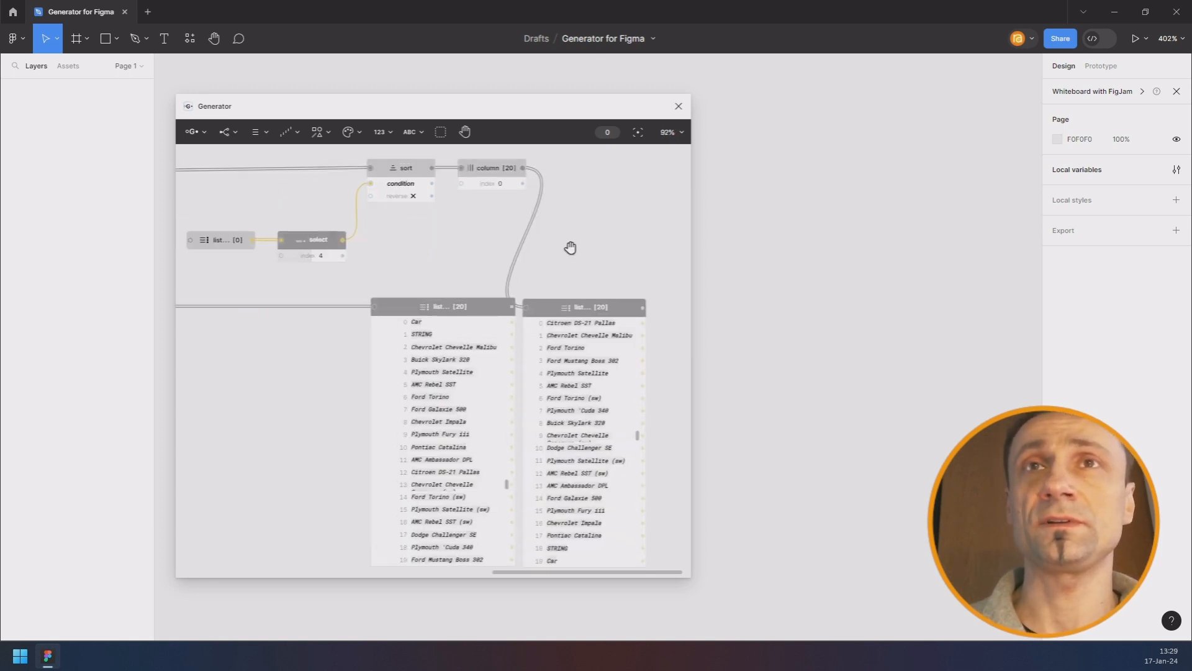
scroll(547, 242, down, 3)
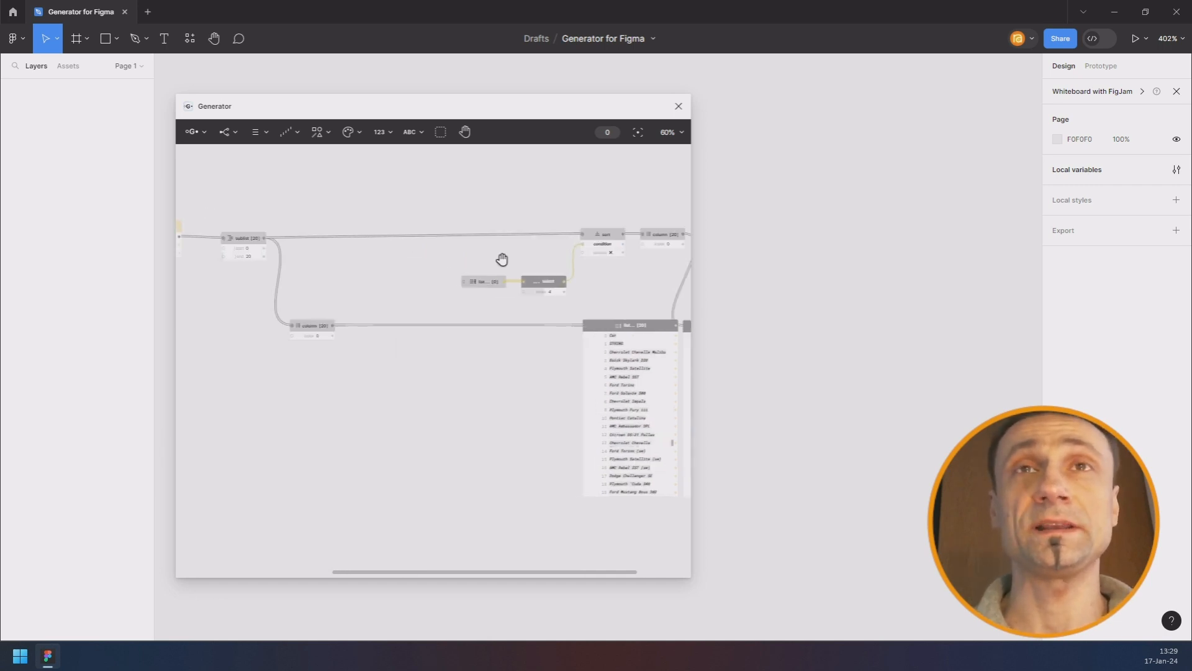
scroll(588, 292, up, 2)
scroll(618, 233, down, 2)
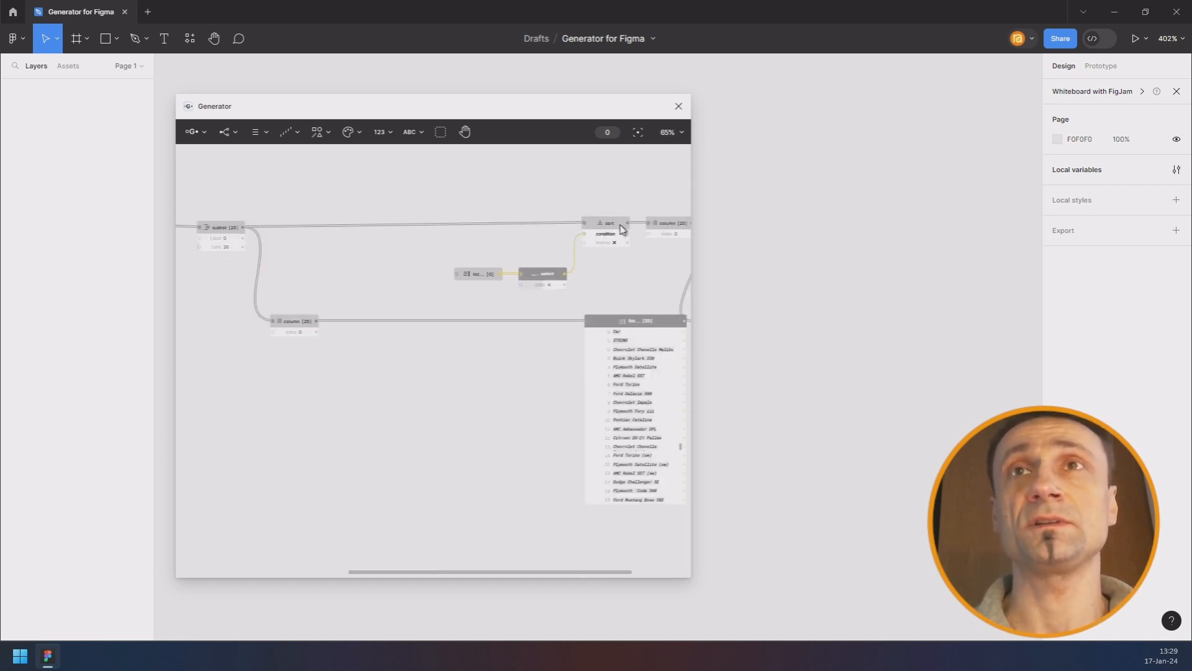
click(618, 233)
key(Delete)
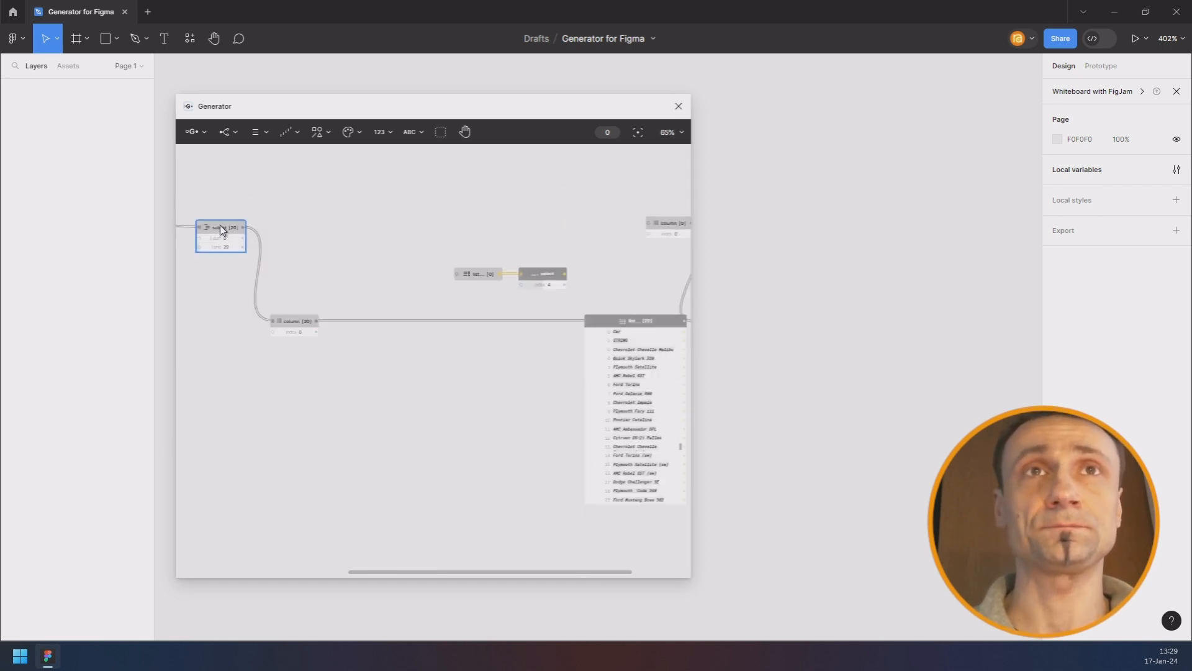
- Add a Filter node after the Sublist node and connect its output to the upper Column node
double_click(293, 244)
text(filte)
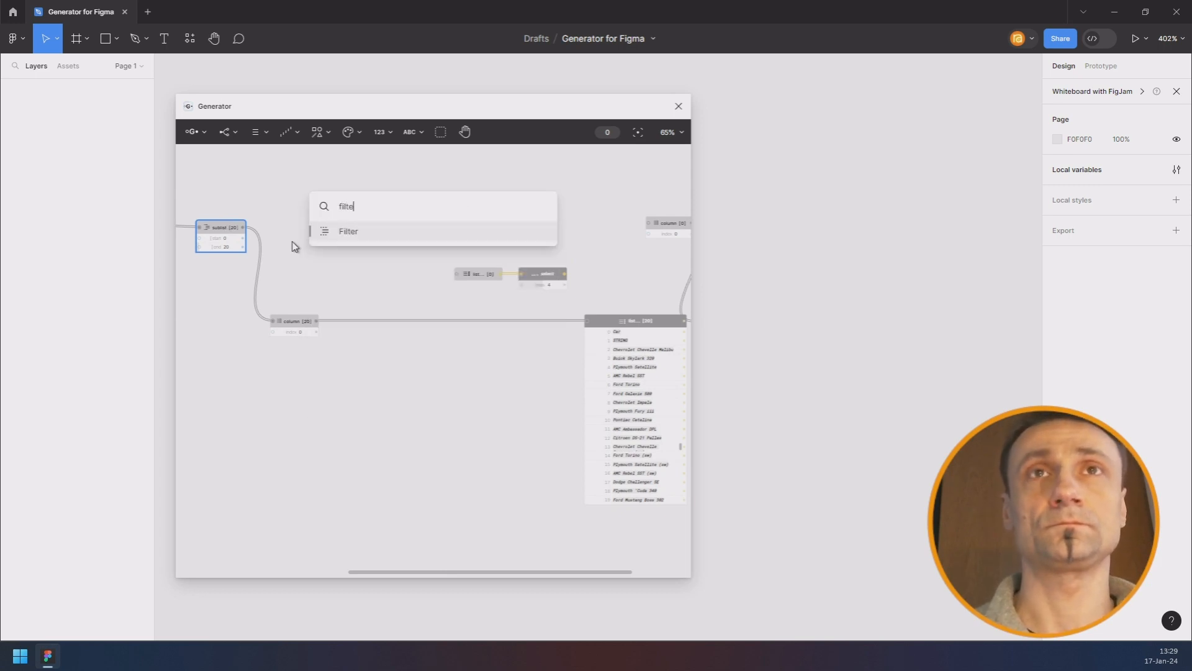
key(Return)
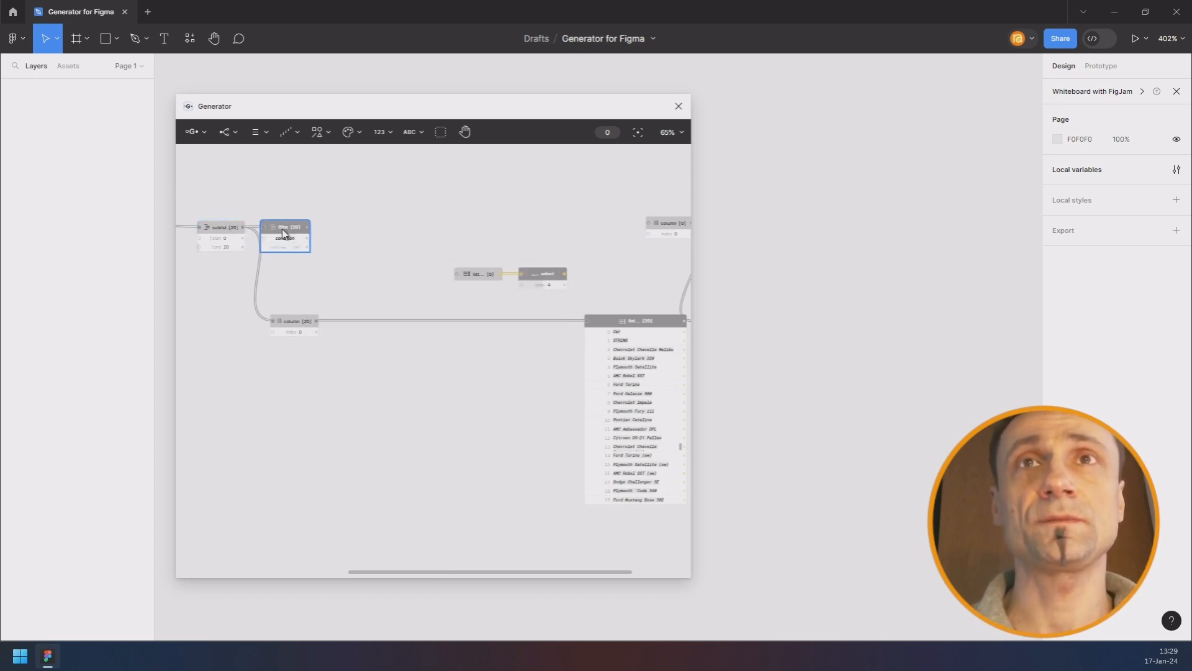
drag(283, 234, 654, 223)
drag(636, 183, 476, 182)
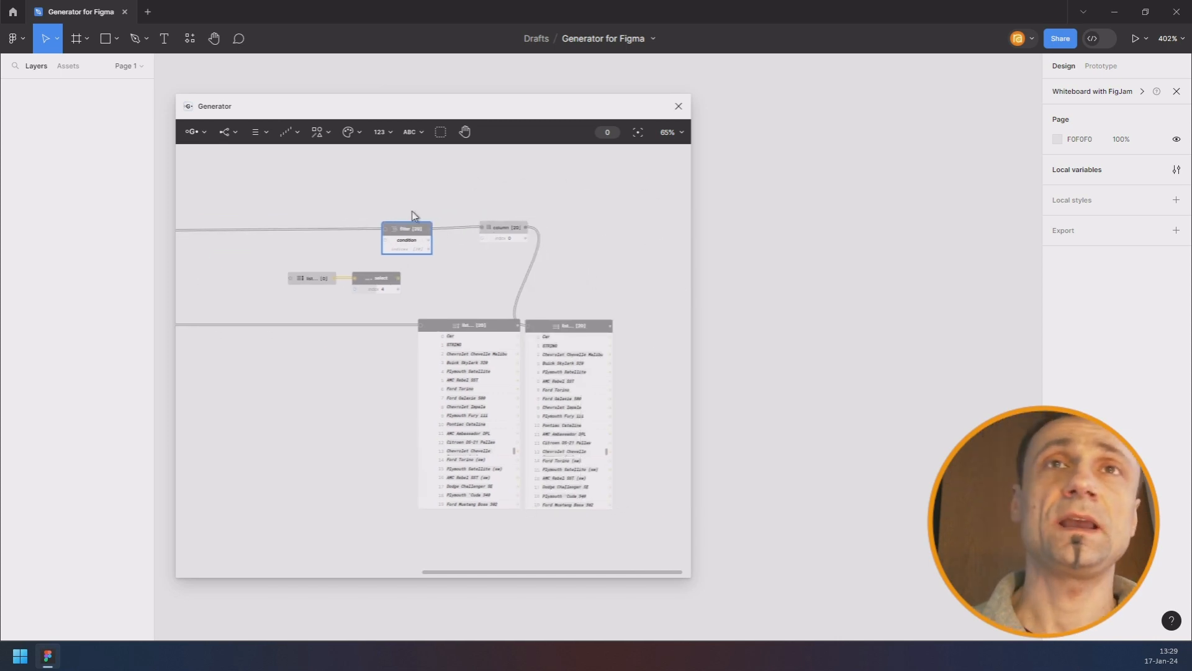
- Switch the lower Column node to the Horsepower column to examine its values, and set its index back to 0
drag(372, 200, 583, 180)
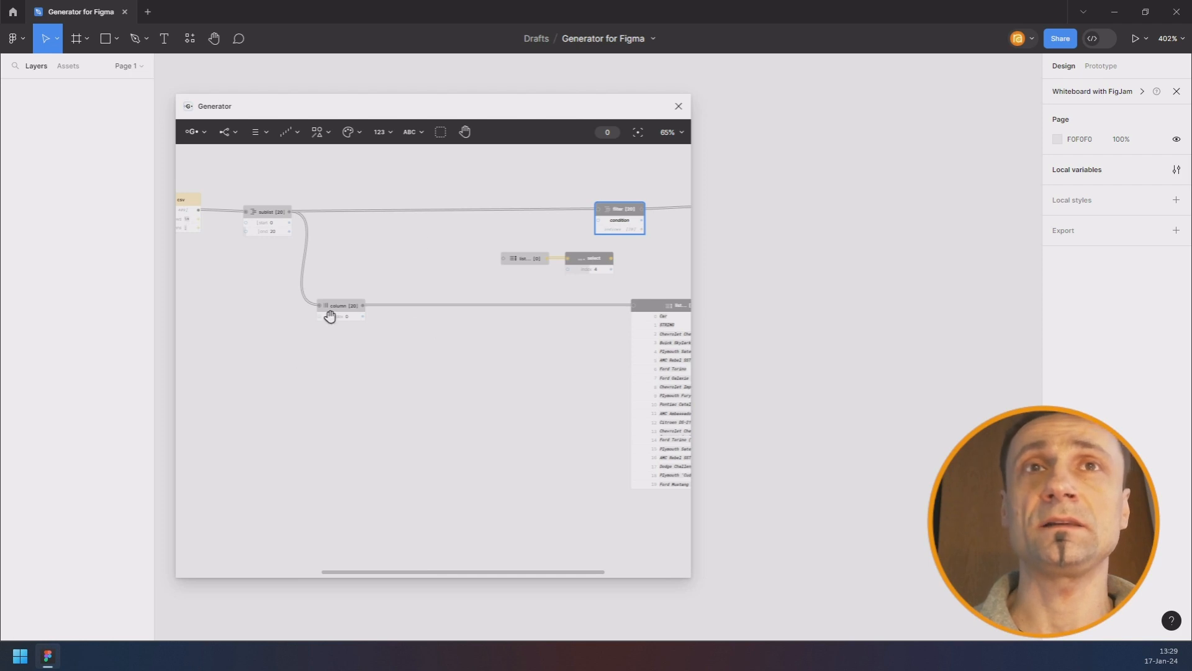
scroll(357, 344, right, 3)
scroll(575, 309, up, 3)
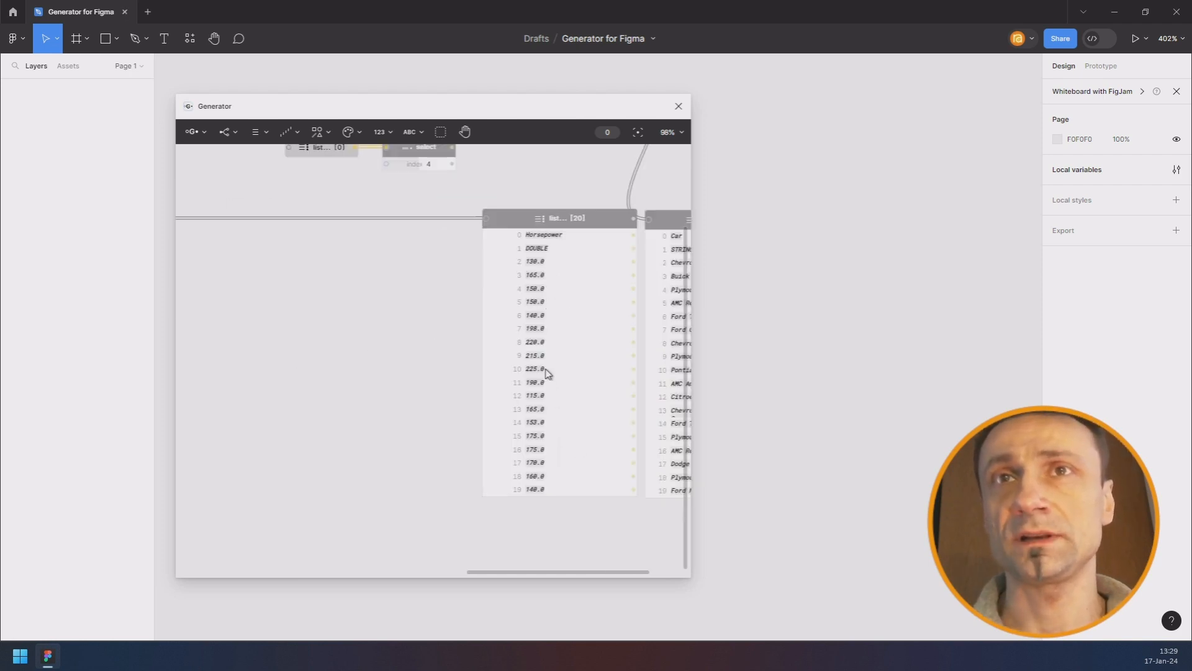
scroll(547, 373, up, 2)
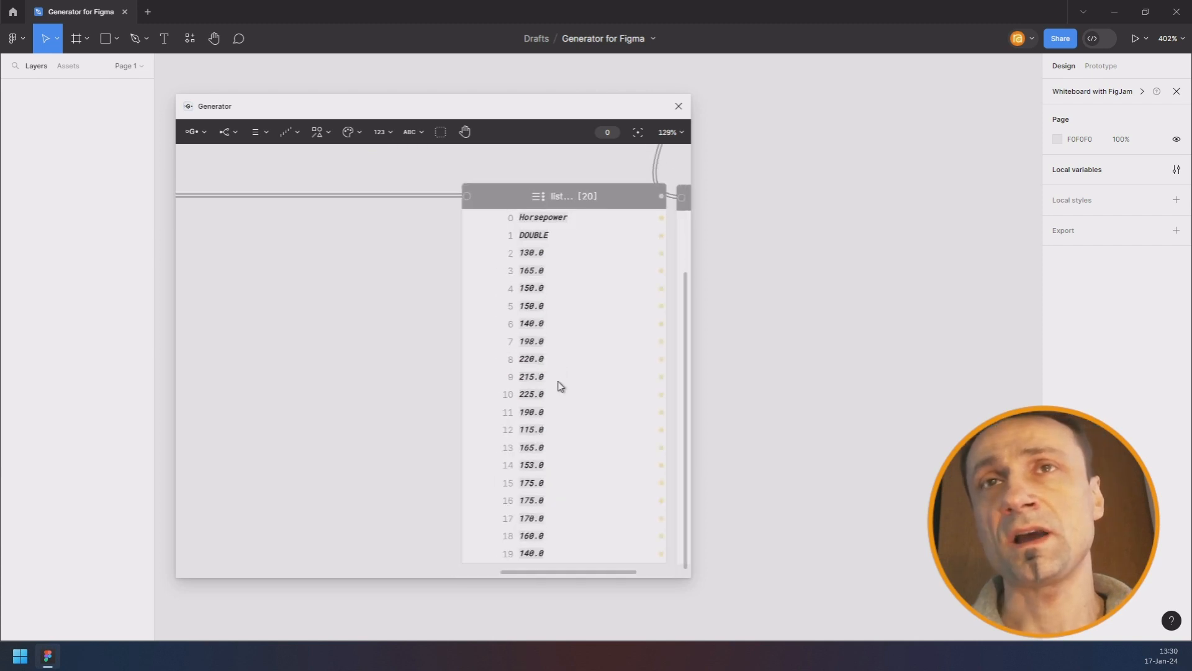
mouse_move(542, 385)
mouse_down()
mouse_move(536, 361)
mouse_move(527, 370)
mouse_up()
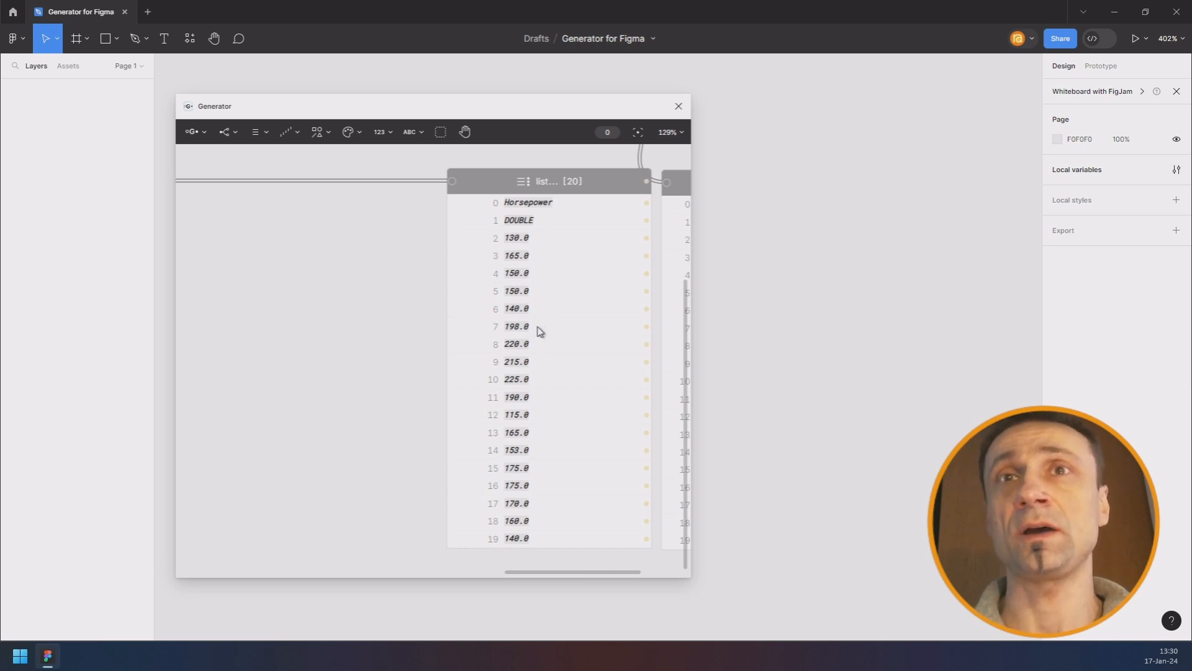
scroll(539, 330, down, 1)
scroll(539, 330, down, 8)
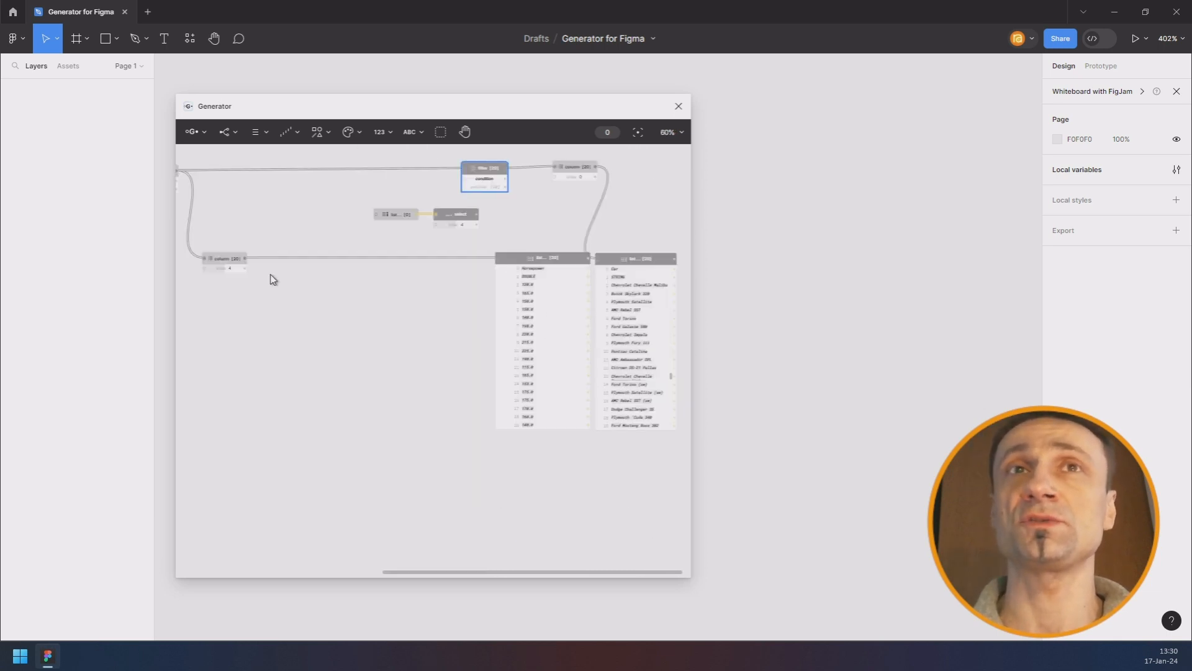
click(226, 270)
text(0)
key(Return)
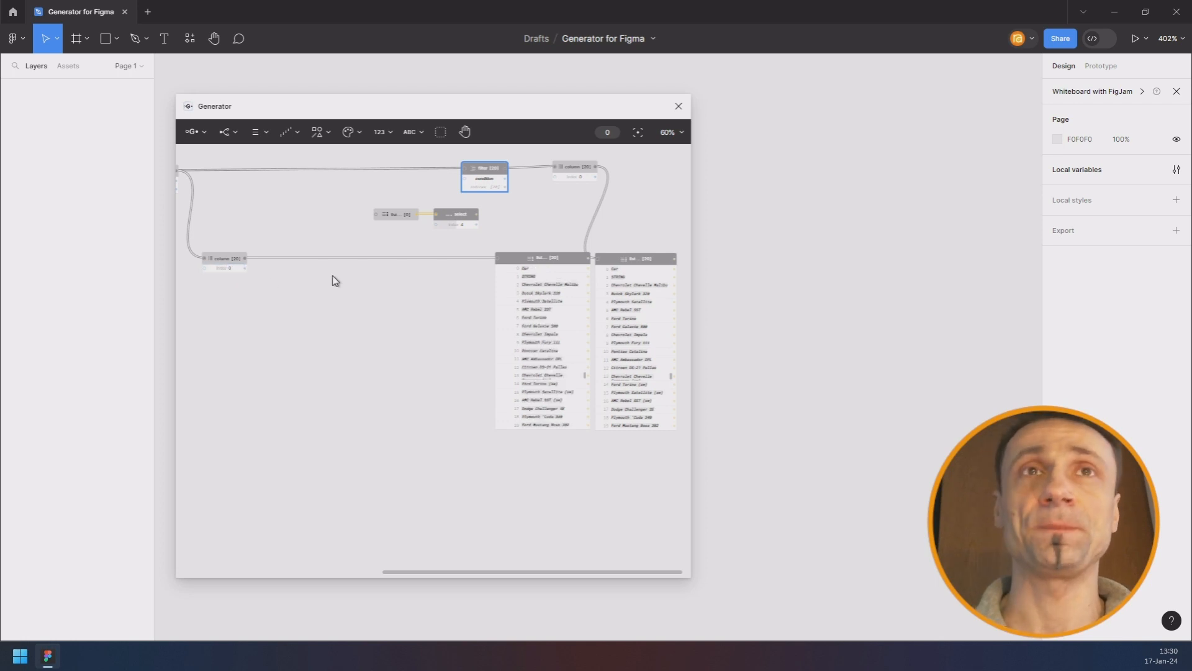
- Add a Text to Number conversion node to the graph near the Select node
scroll(493, 172, up, 3)
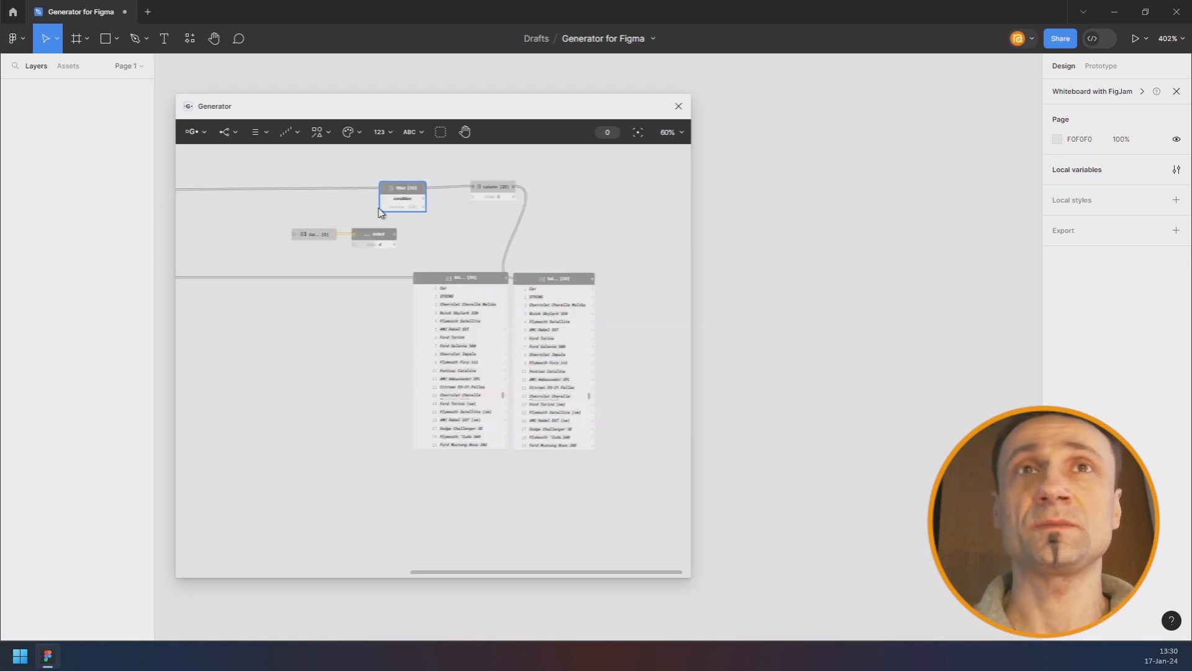
click(387, 252)
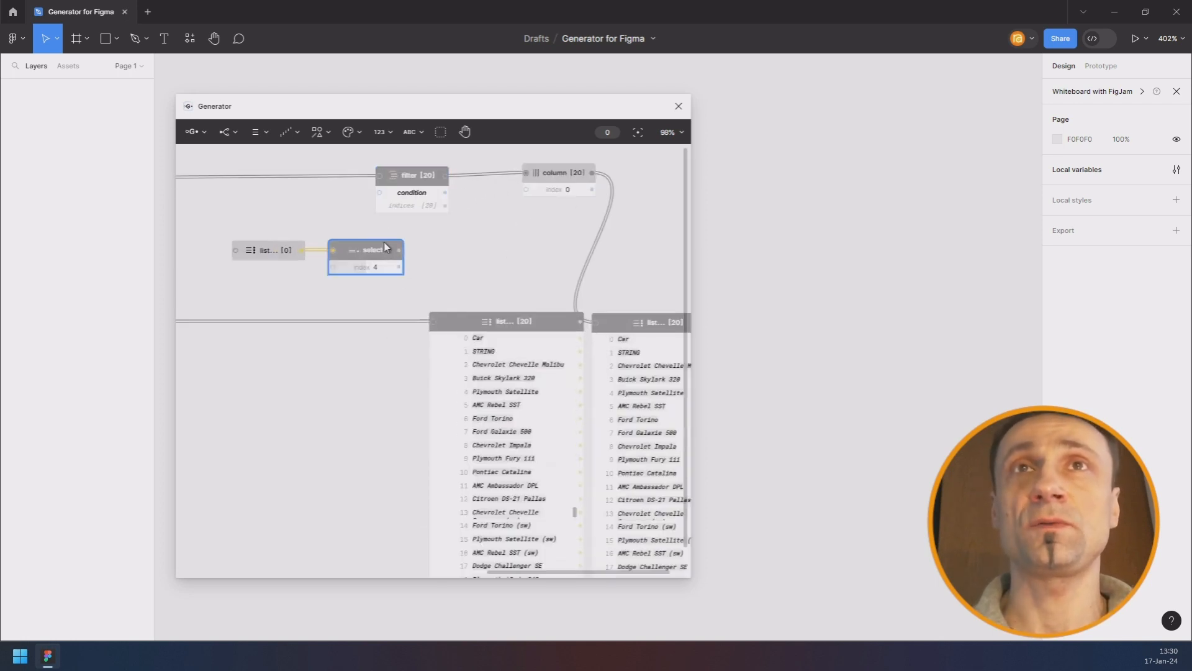
click(413, 132)
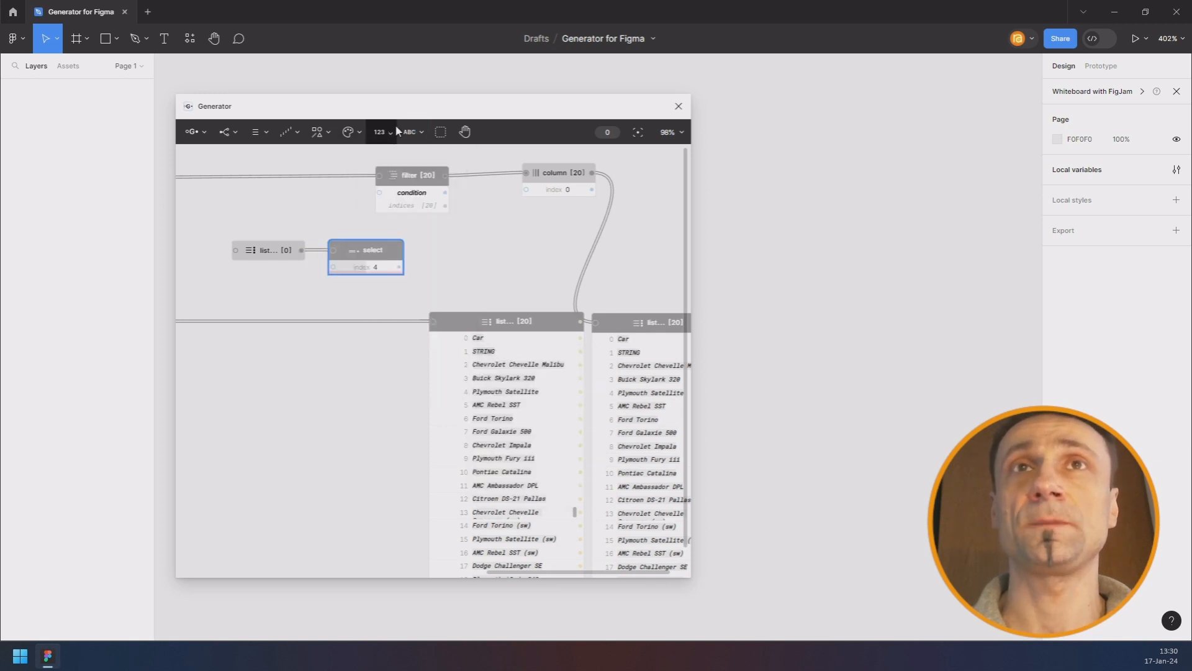
click(413, 132)
mouse_move(451, 367)
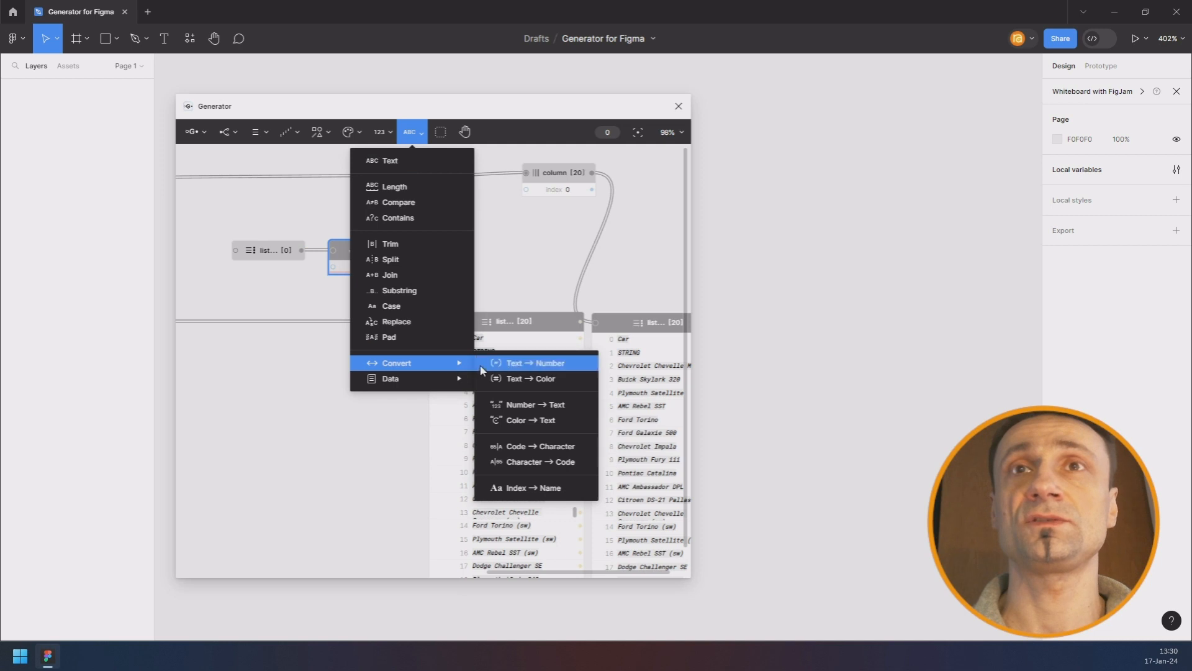
click(528, 364)
drag(422, 343, 453, 267)
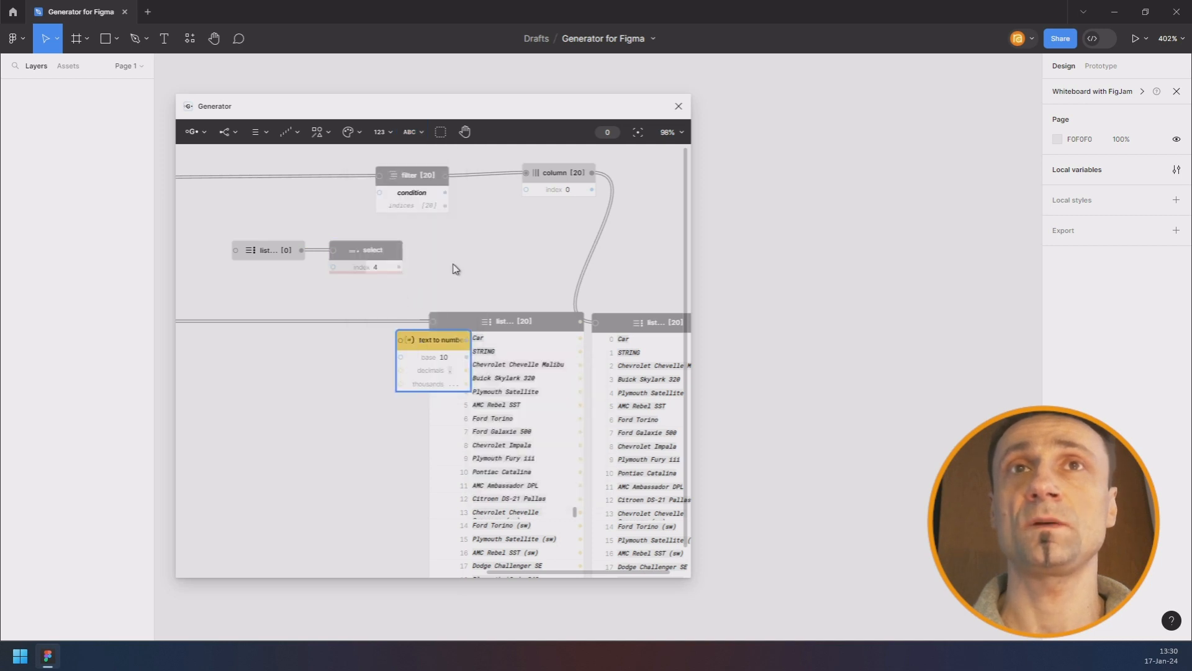
- Make room between the Select and Filter nodes and place the Text to Number node just after Select
click(428, 247)
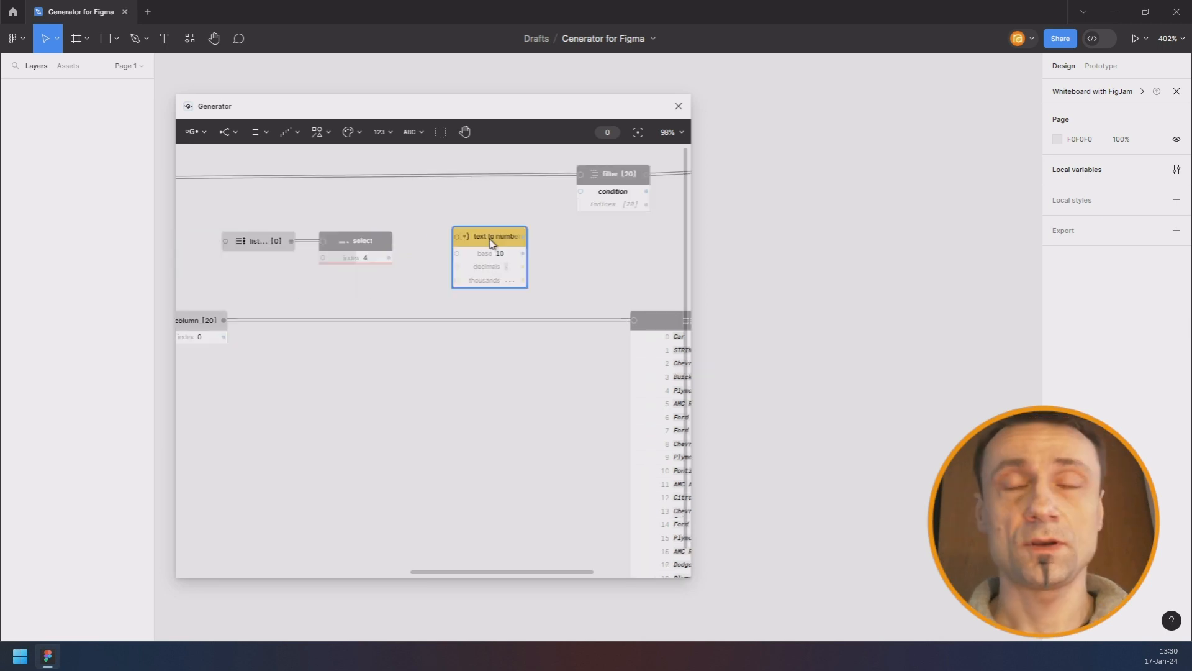
click(501, 244)
drag(502, 244, 503, 249)
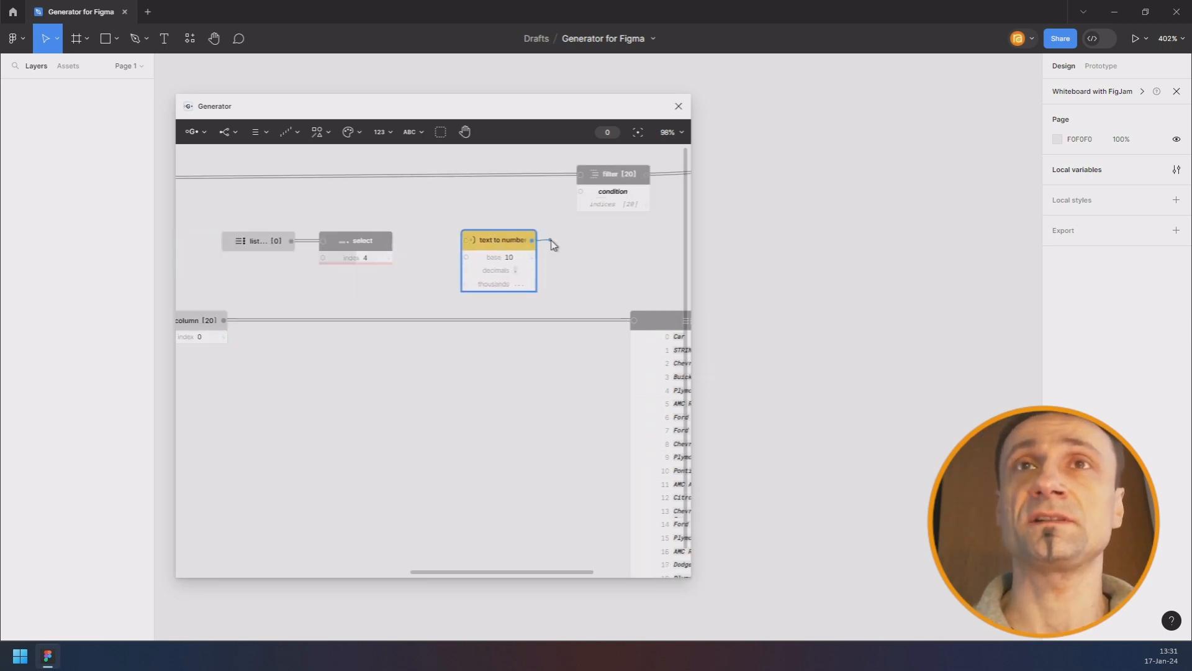
drag(484, 242, 448, 244)
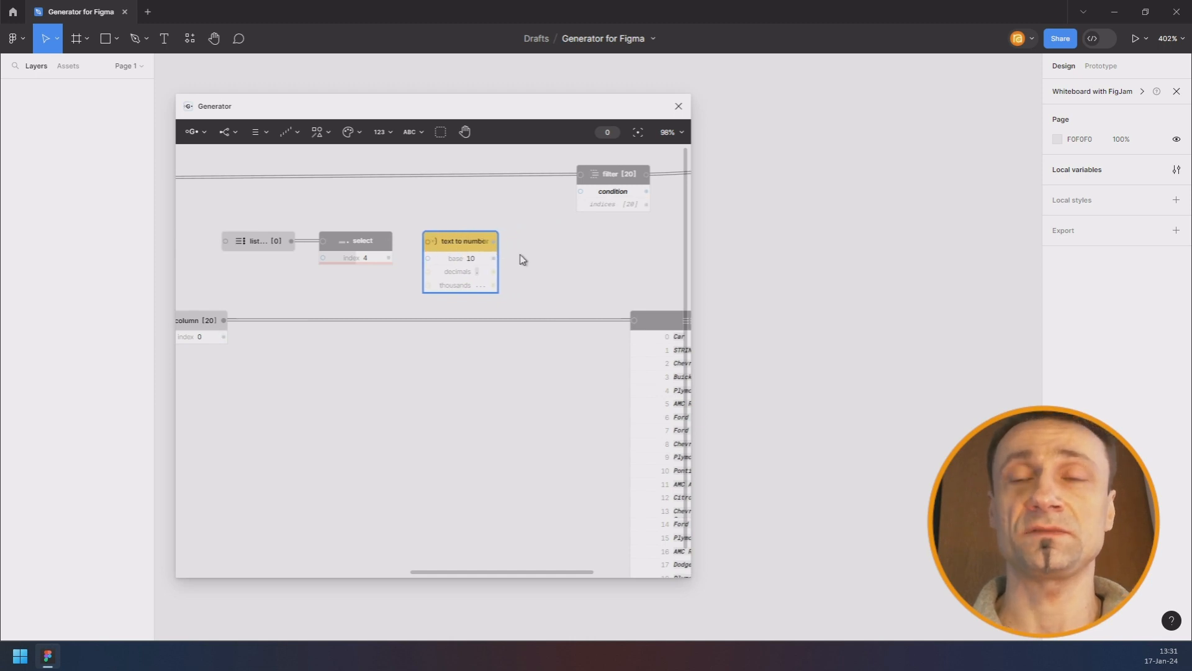
- Add a Conditional node fed by the output of the Text to Number node
key(ctrl+/)
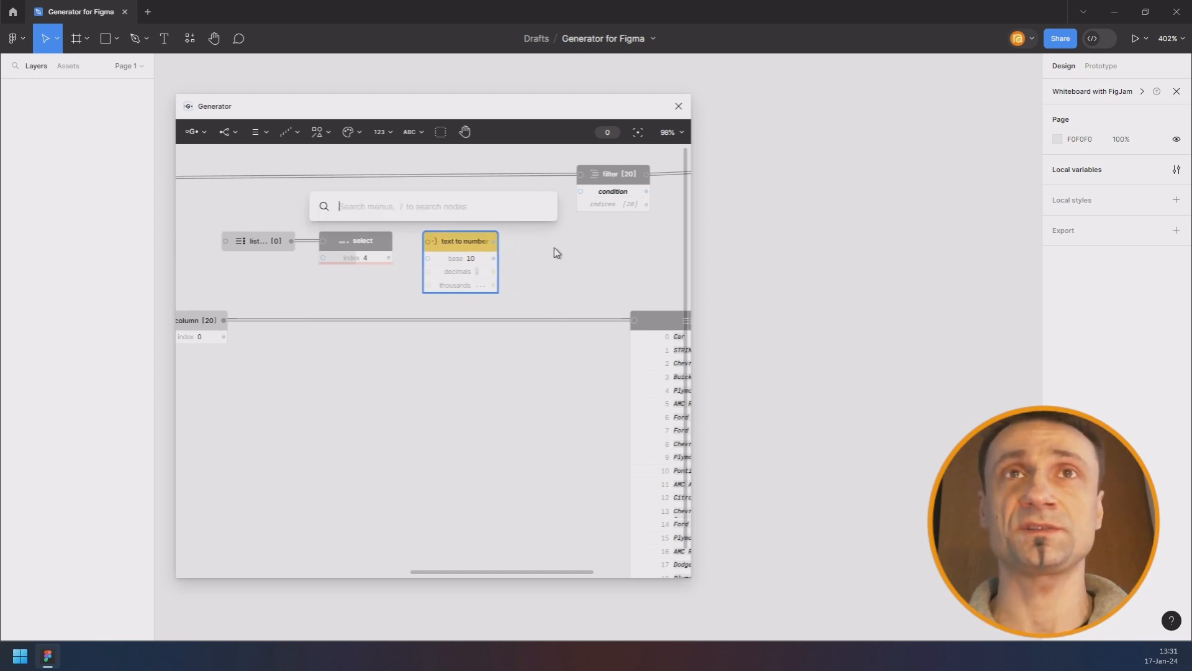
text(c)
key(BackSpace)
text(cond)
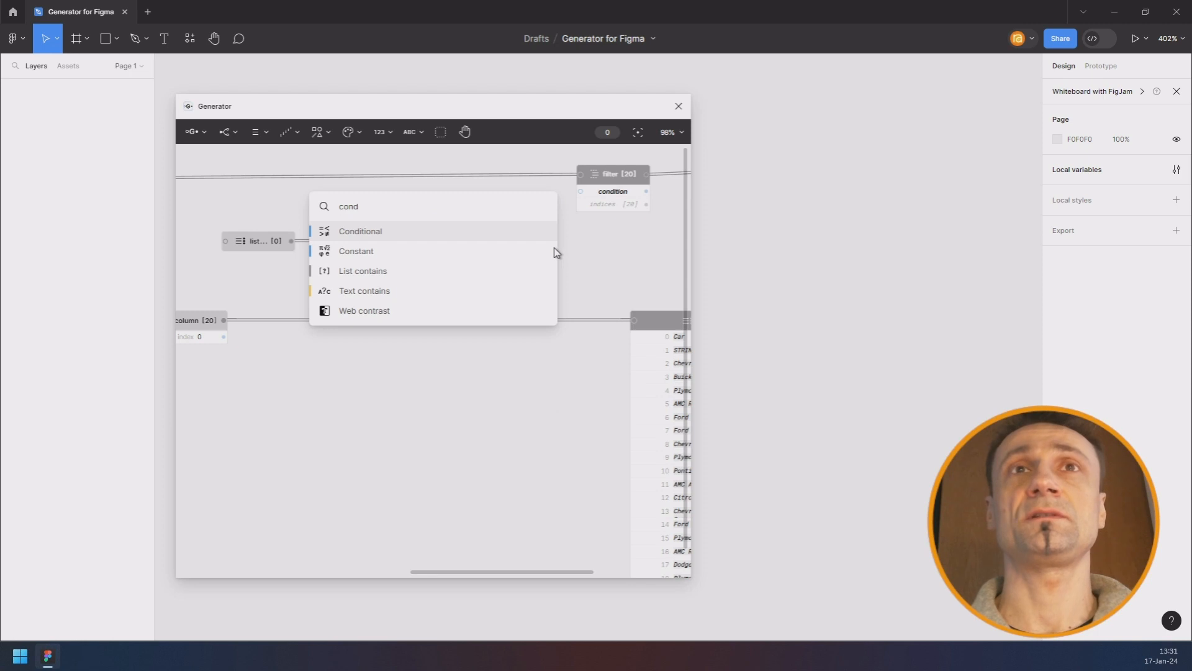
key(Return)
- Set the Condition node to ≥ 190 and complete the wiring from Select through Text to Number into the Filter's condition
click(559, 276)
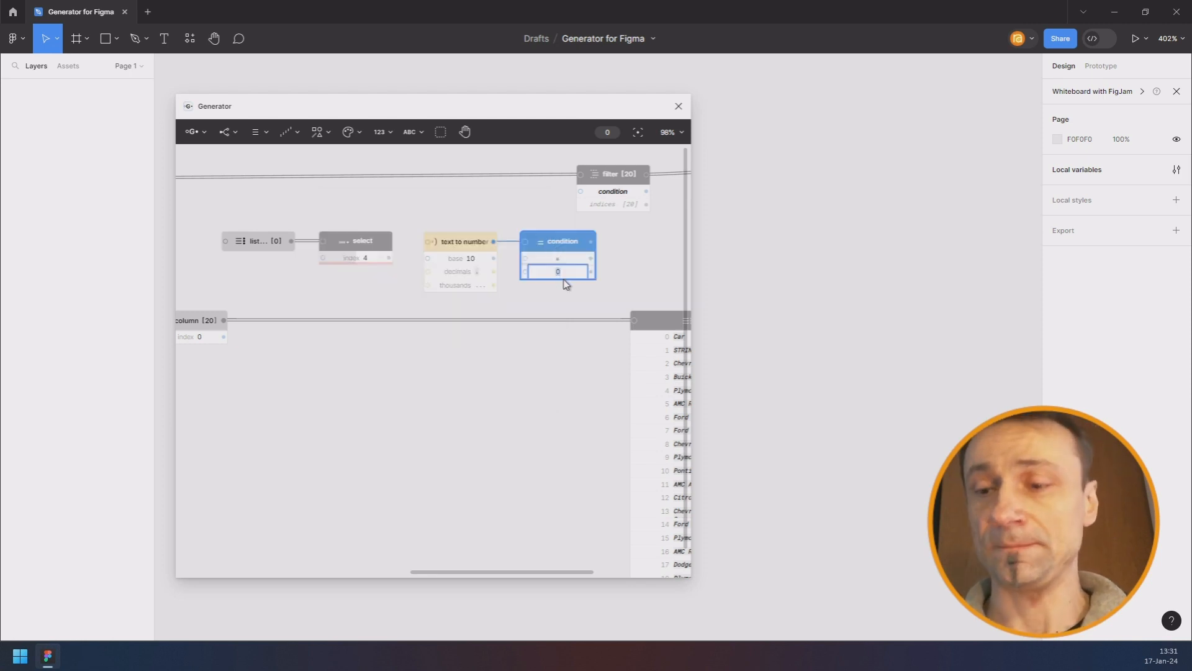
text(19)
key(Return)
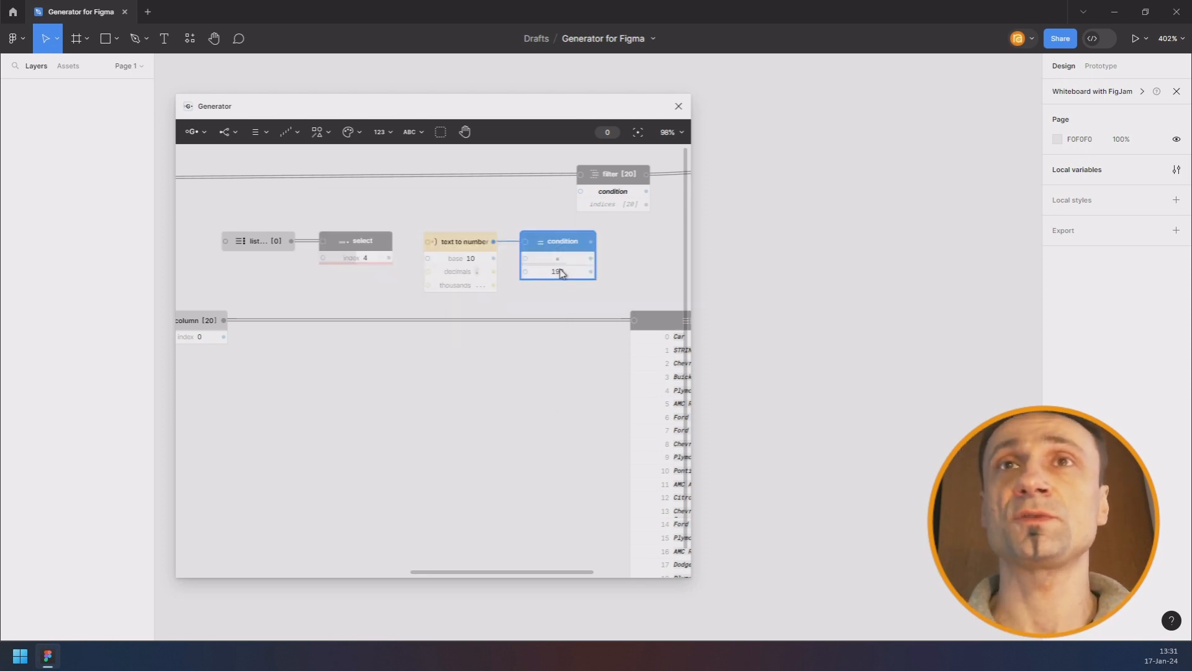
drag(592, 243, 580, 192)
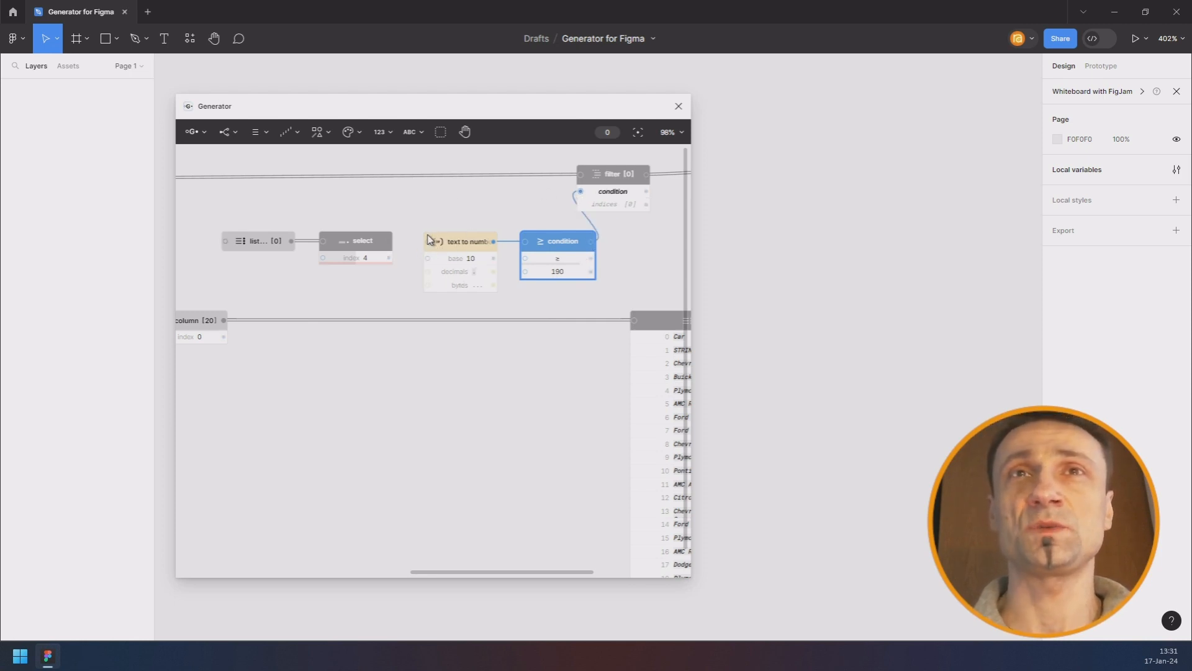
drag(407, 242, 447, 244)
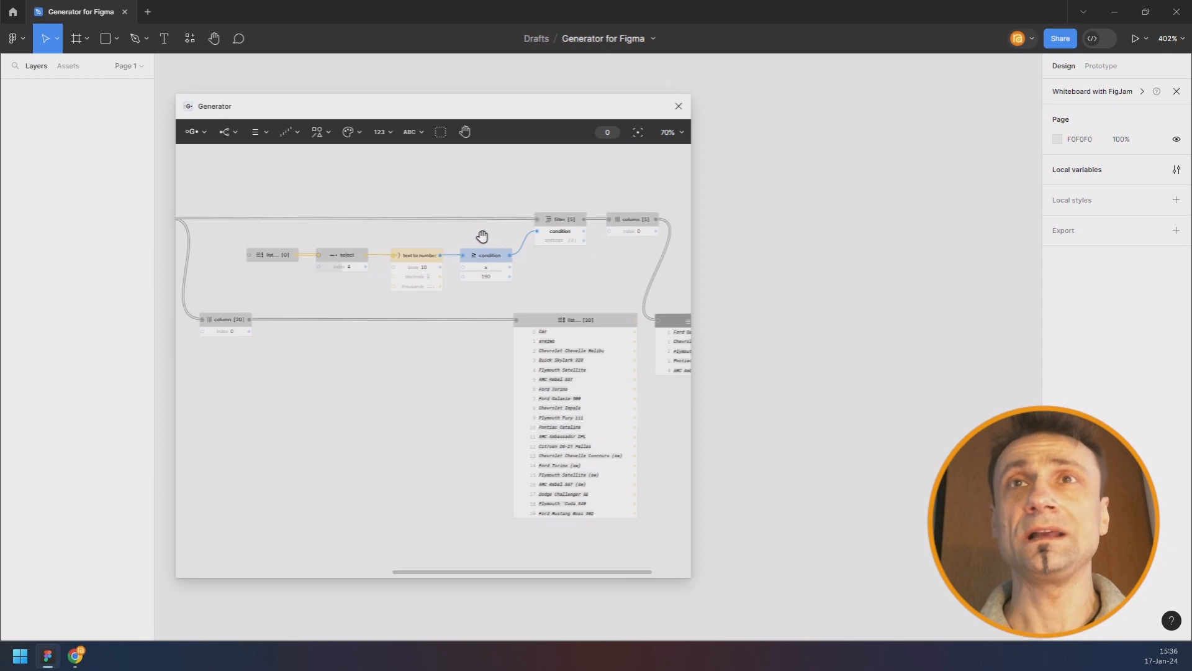
- Check the filtered car names in the second List and set the index of the Column node after the Filter to 4
drag(482, 237, 258, 204)
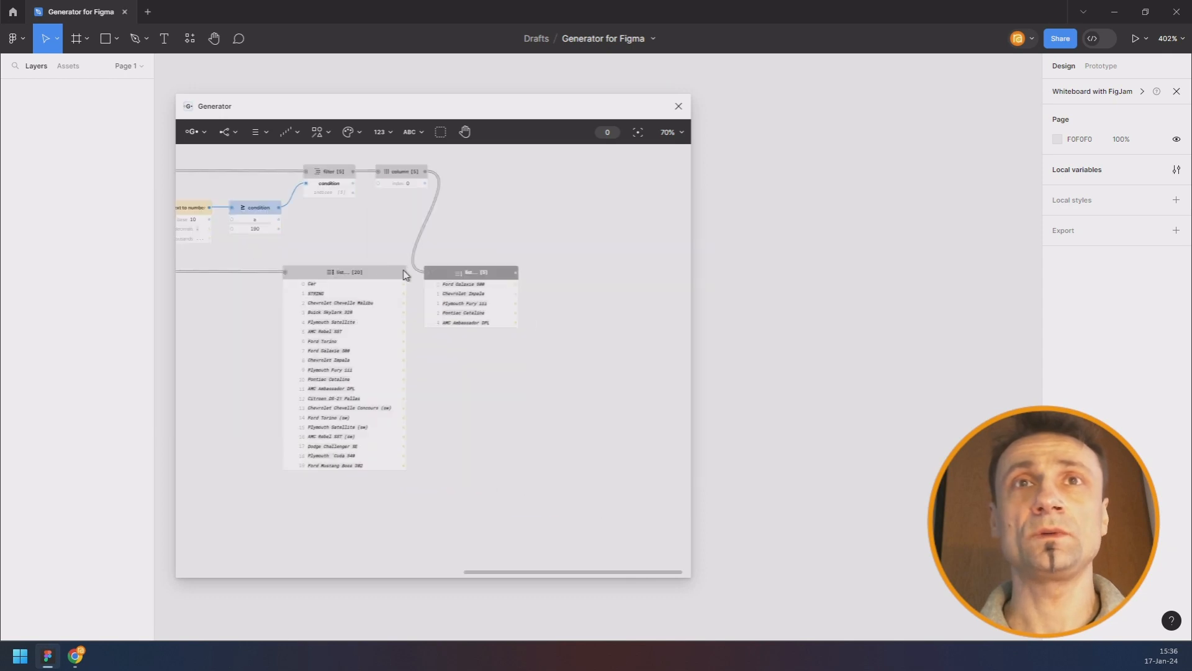
scroll(404, 272, up, 5)
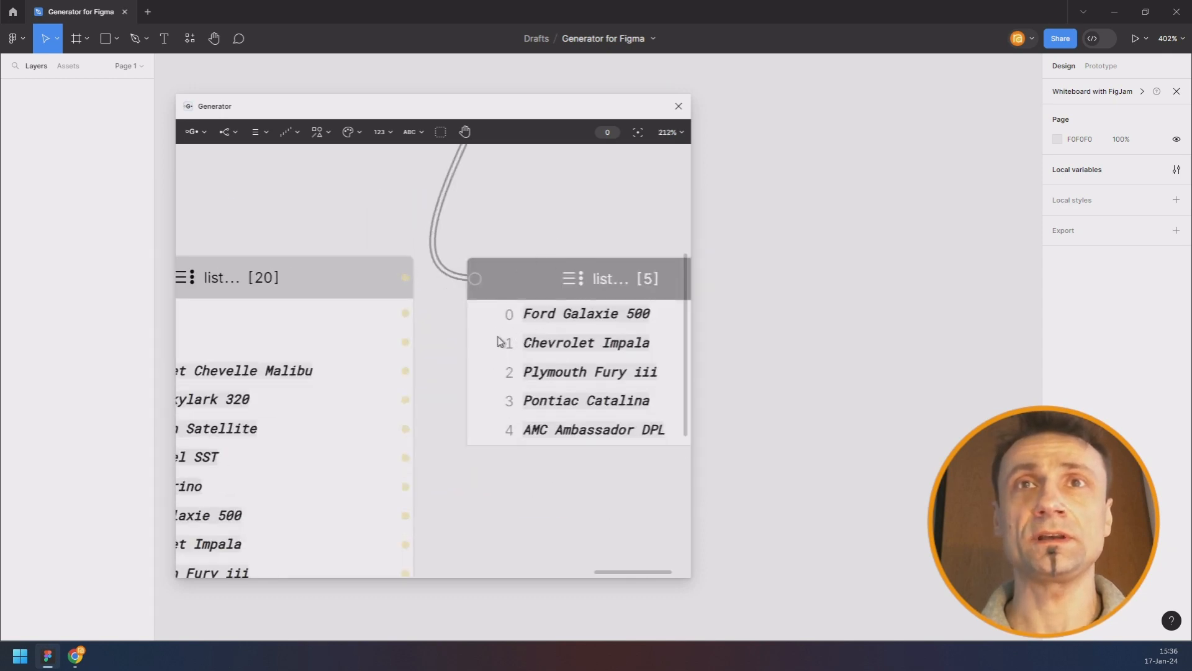
scroll(504, 339, down, 2)
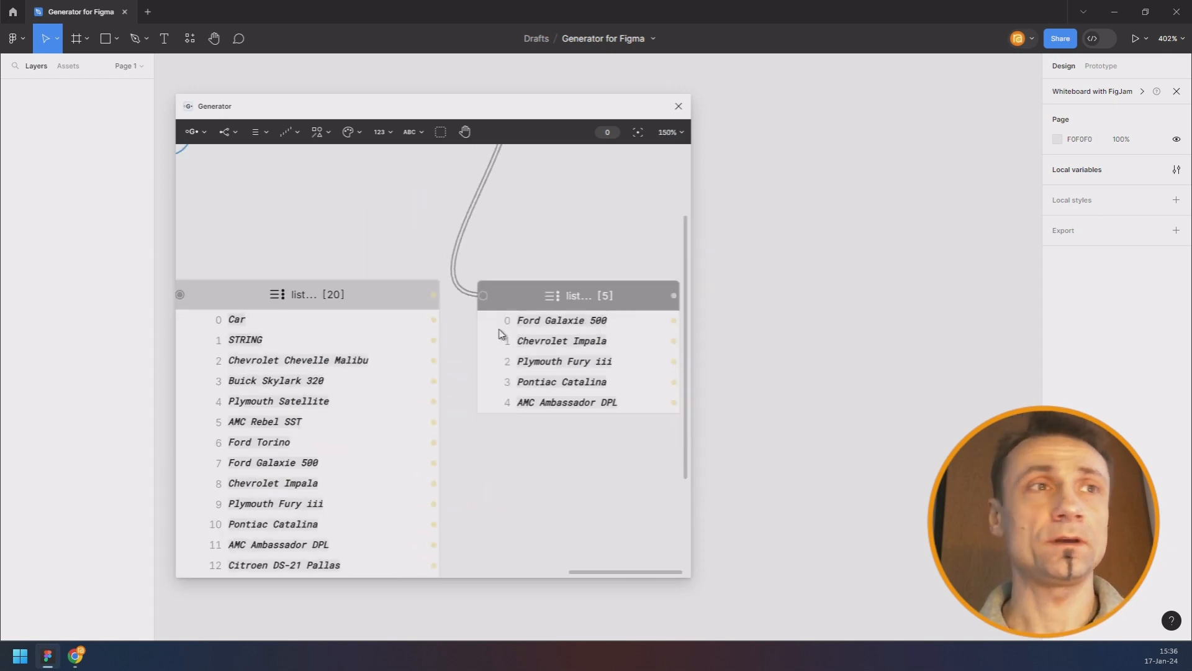
drag(516, 287, 514, 438)
scroll(514, 438, down, 1)
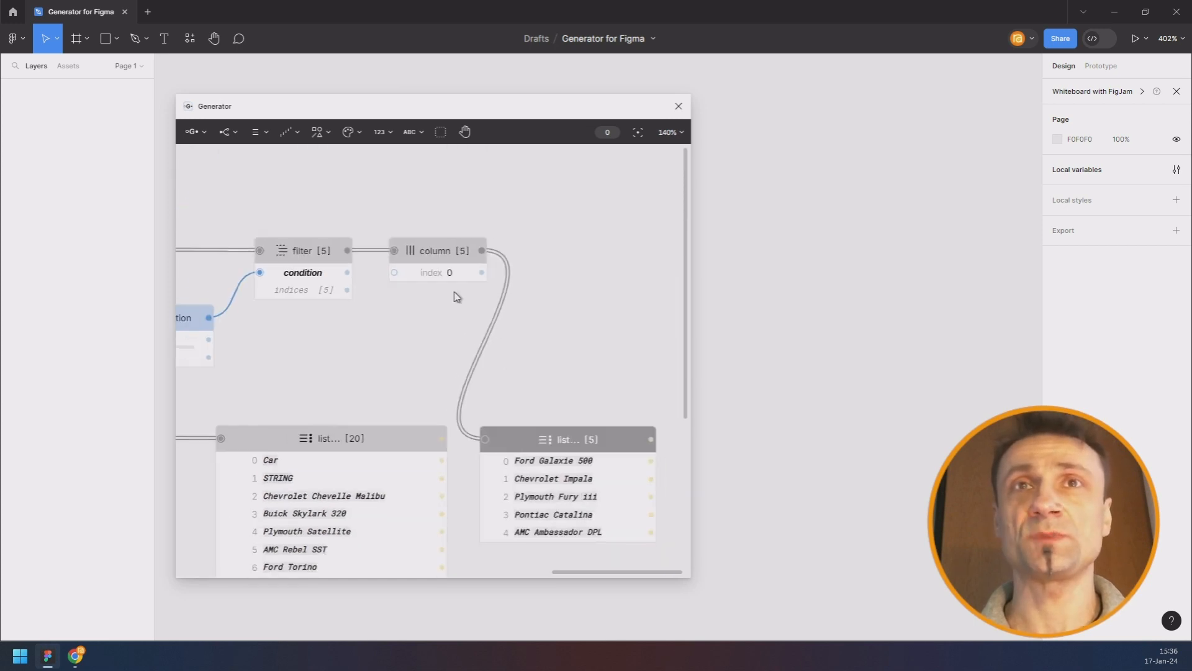
drag(450, 274, 456, 272)
scroll(456, 277, up, 4)
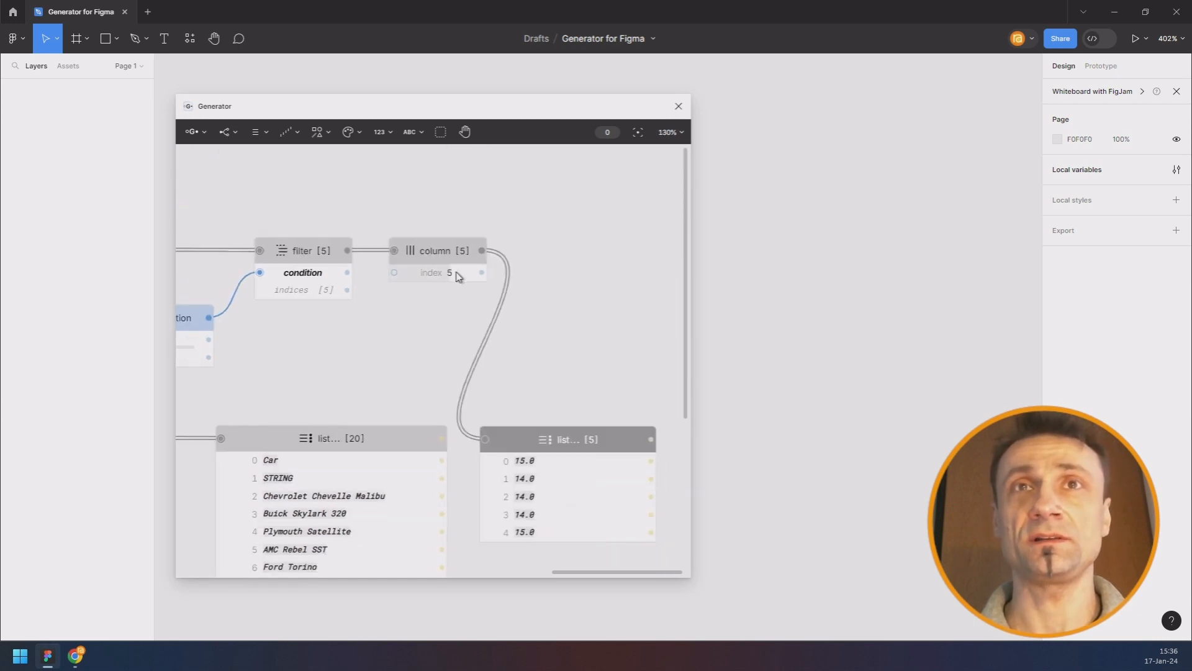
scroll(454, 275, down, 2)
scroll(454, 275, up, 1)
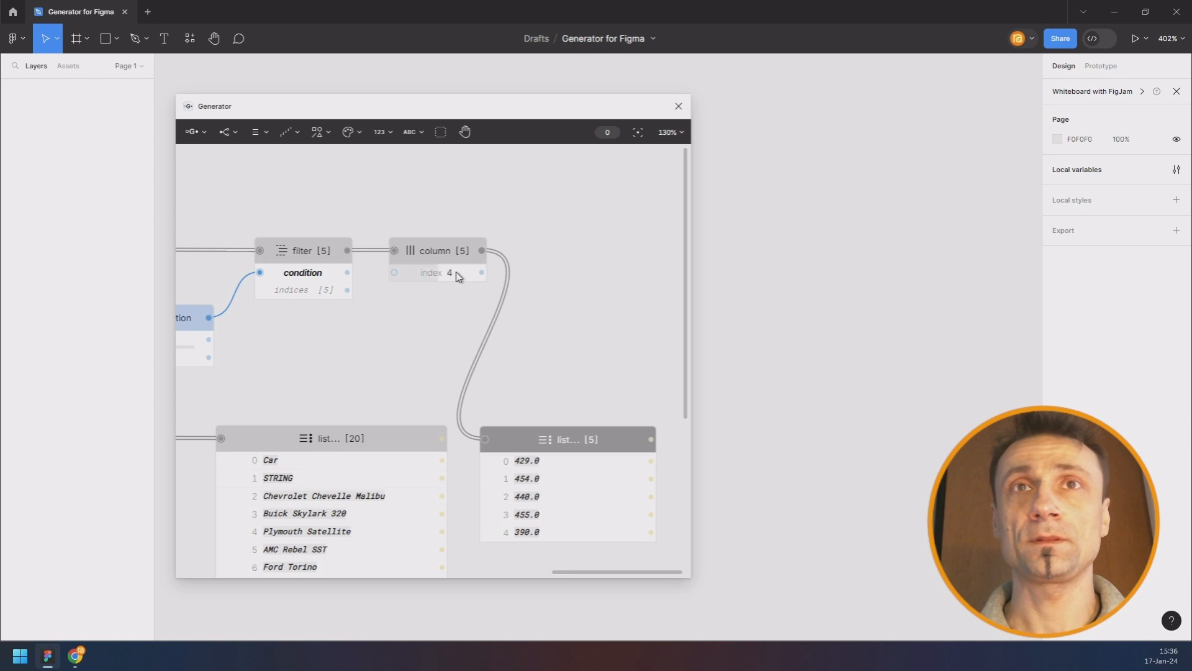